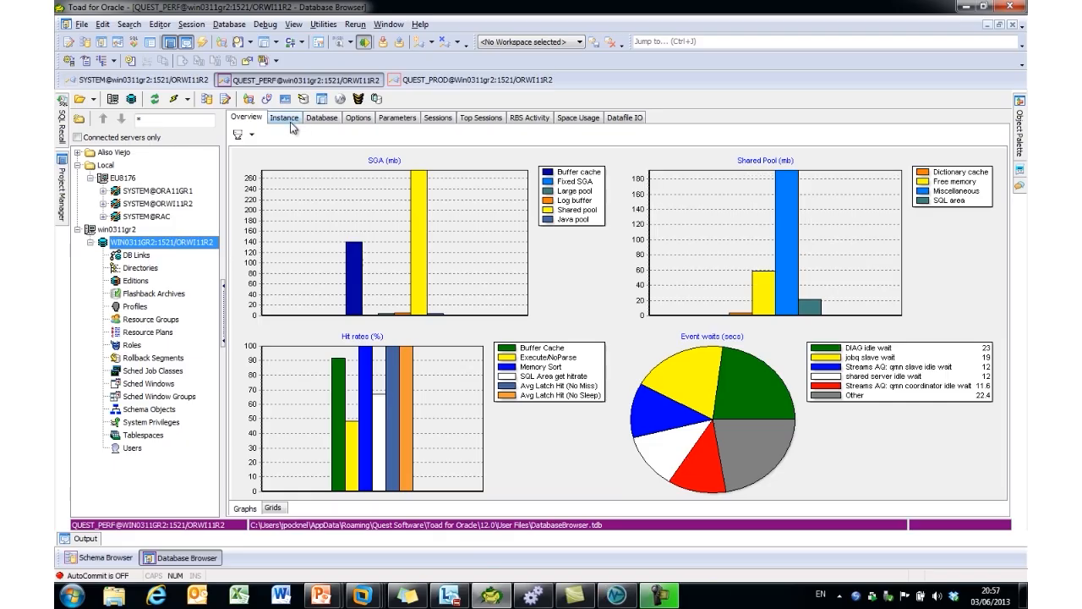
Review the database's instance details, database properties, options, sessions, top sessions and space usage
left_click(291, 122)
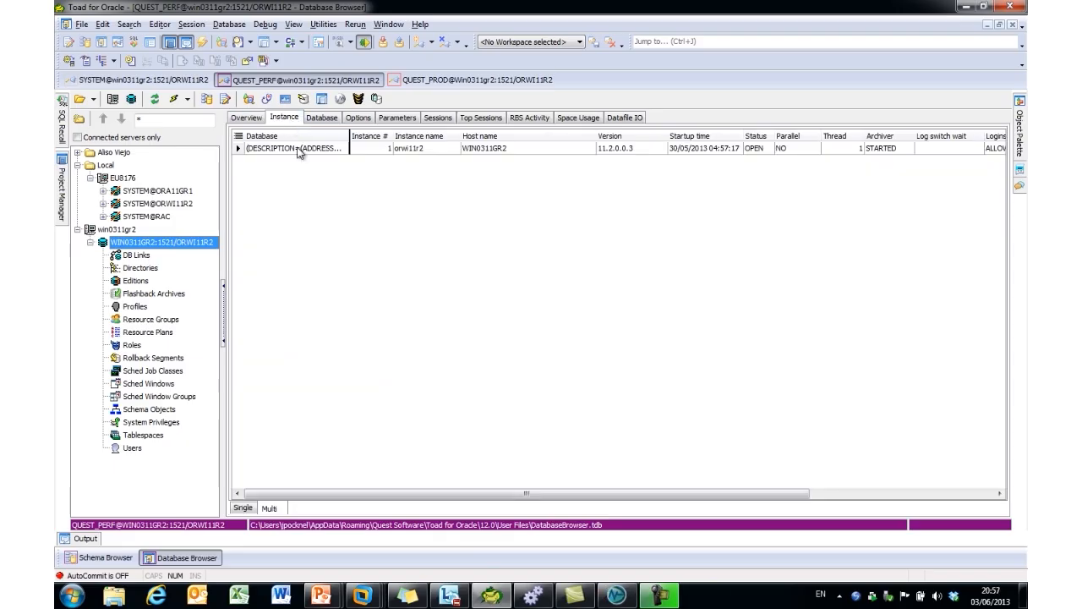
left_click(297, 150)
left_click(321, 120)
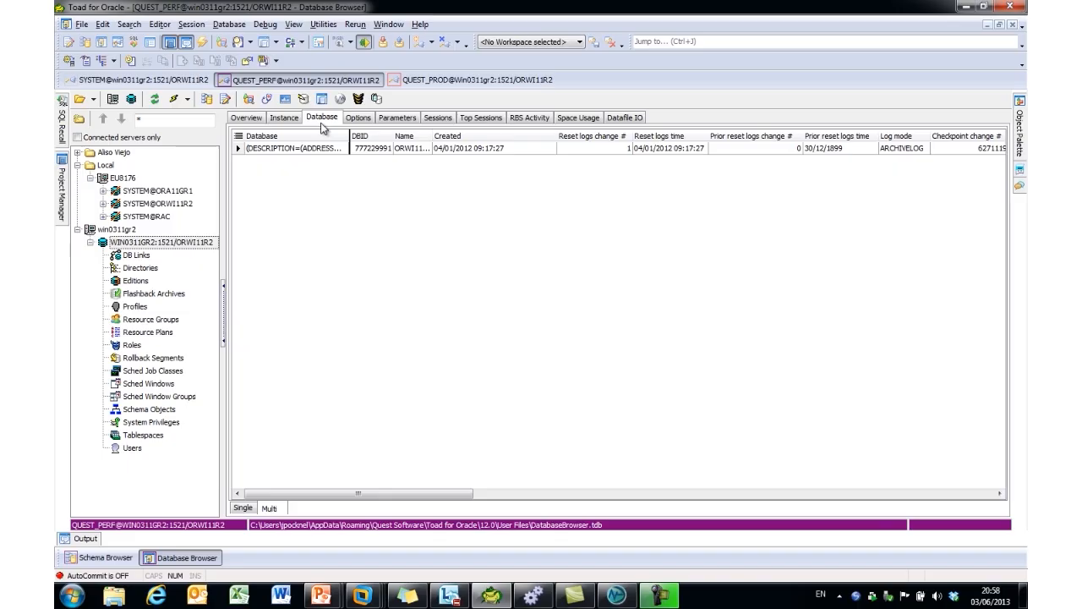
left_click(362, 121)
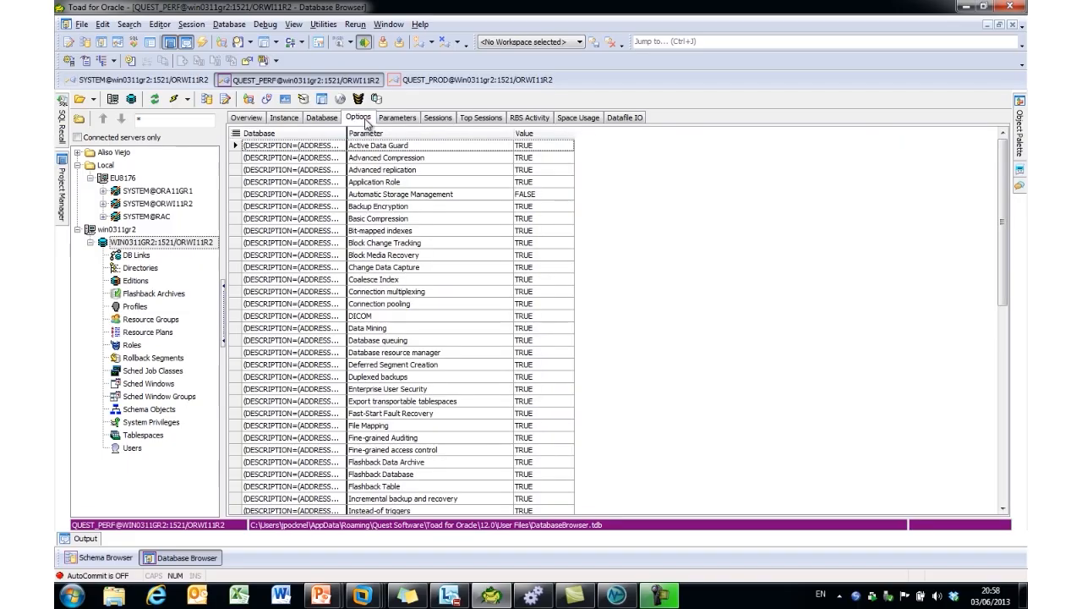
left_click(436, 120)
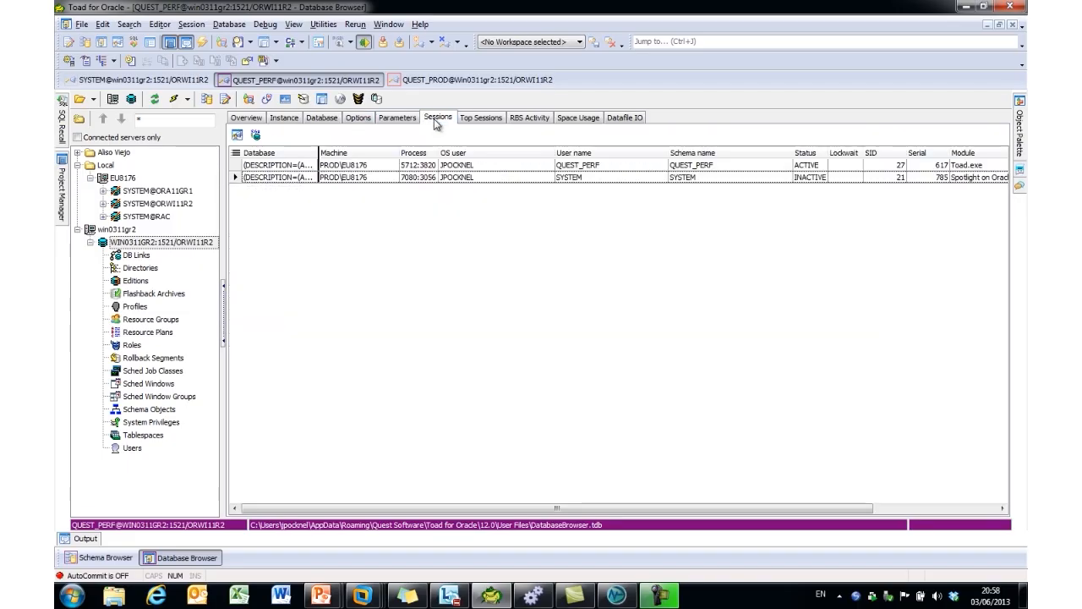
left_click(462, 166)
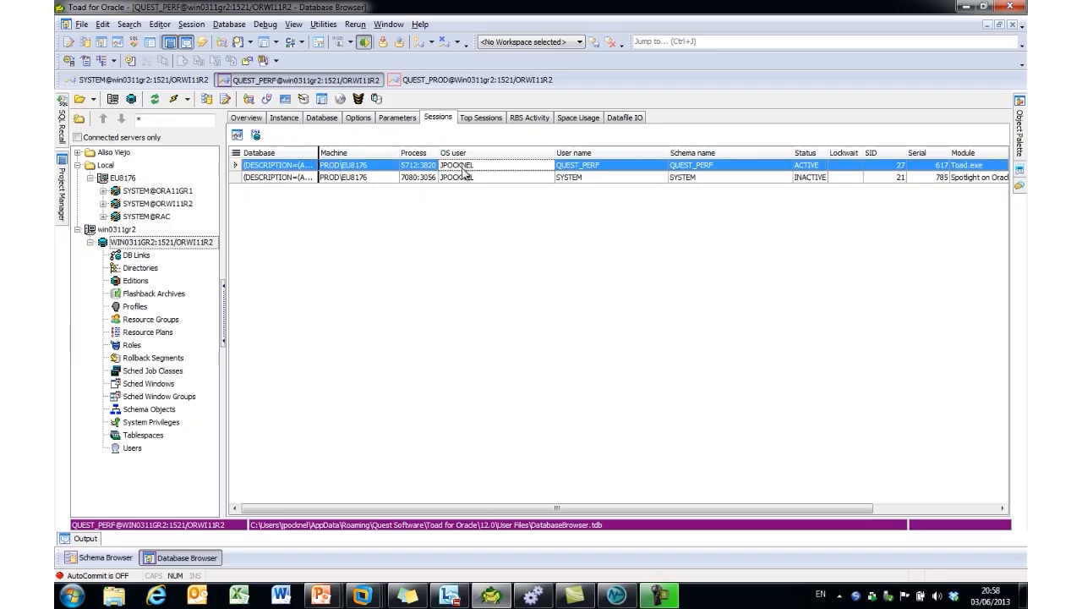
left_click(482, 120)
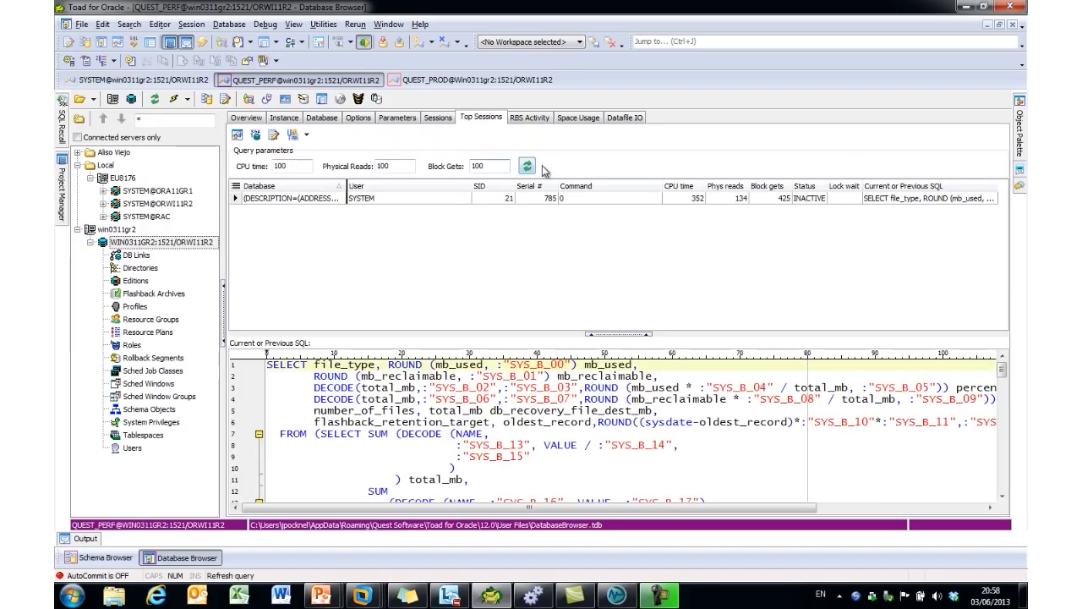
left_click(584, 118)
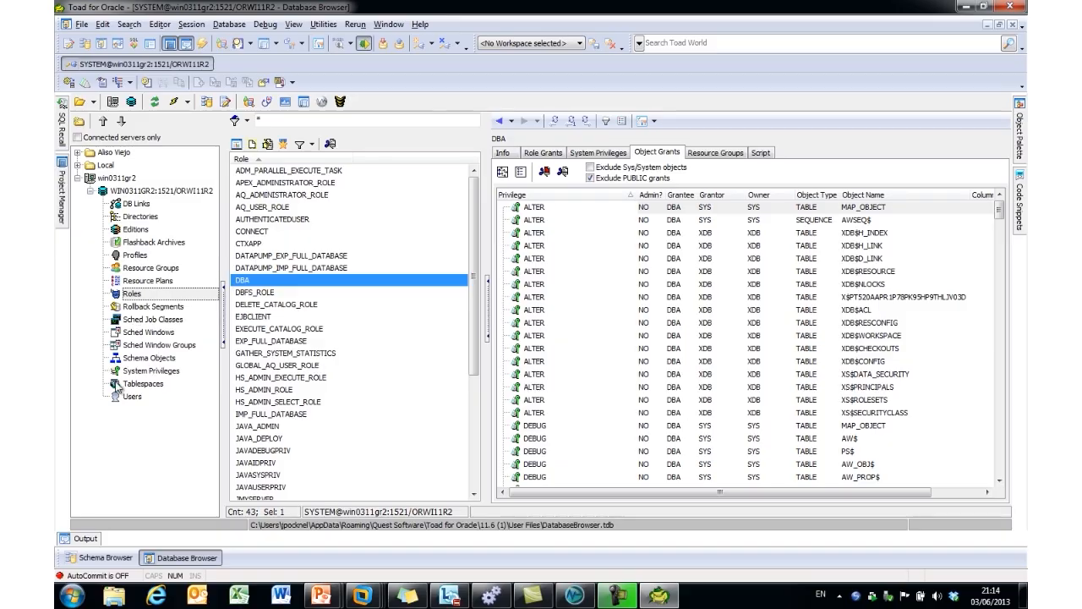
Browse the schema objects of QUEST_PROD and inspect the columns of the OW_CUSTOMERS table
left_click(116, 361)
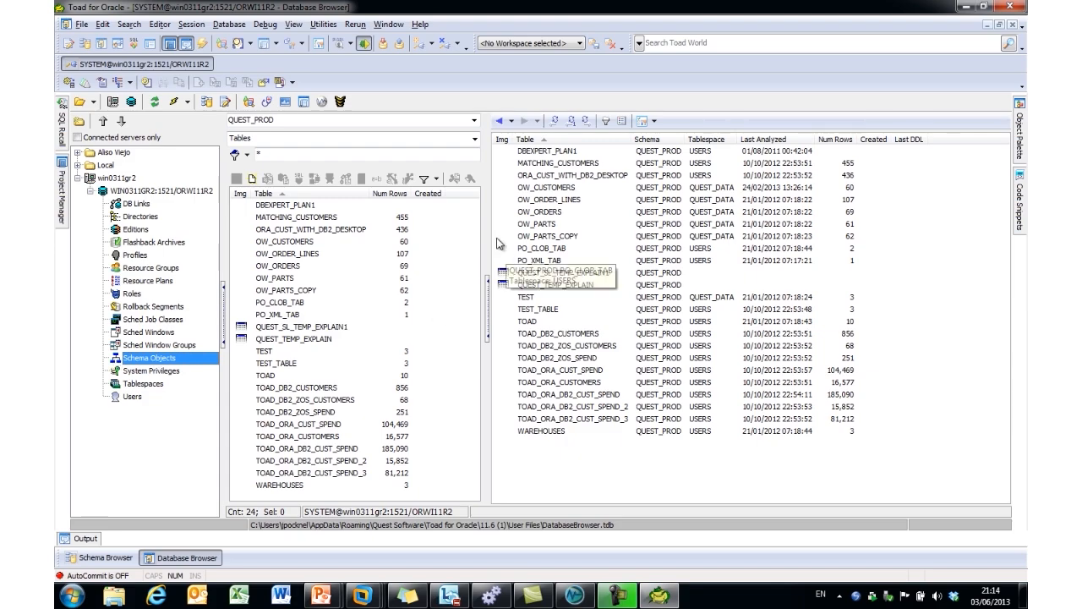
left_click(475, 120)
left_click(487, 120)
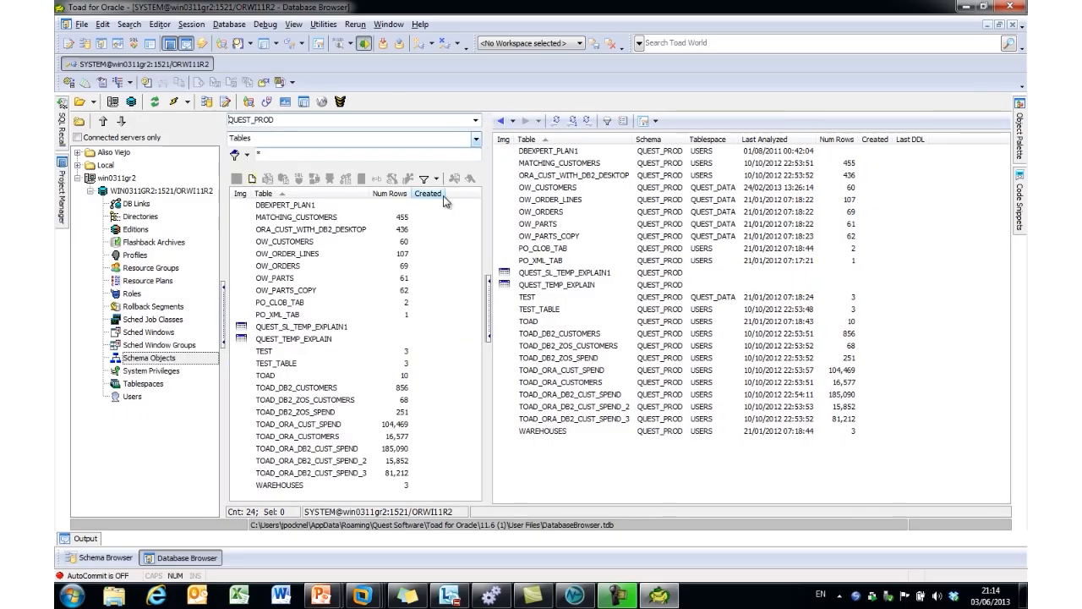
left_click(290, 243)
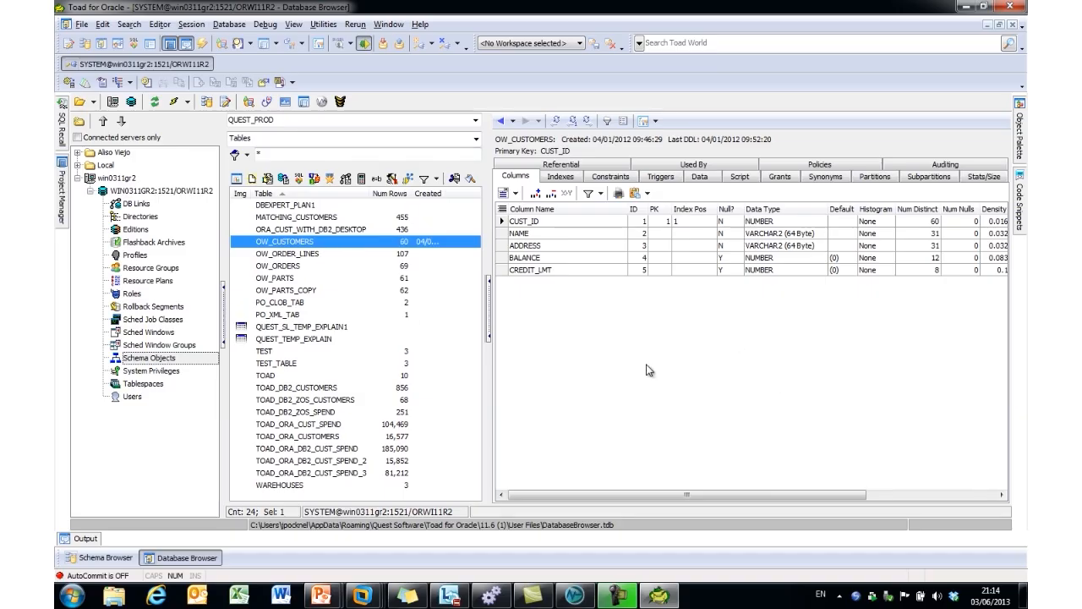
Expand the Local server group and open a Health Check for the WIN0311GR2:1521/ORWI11R2 database
left_click(78, 166)
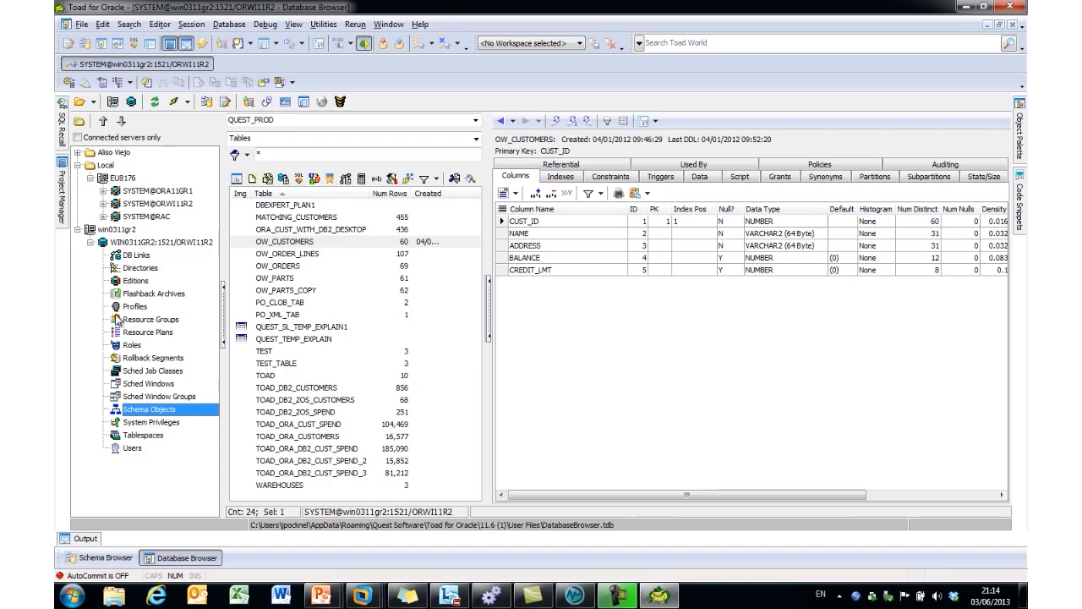
right_click(106, 243)
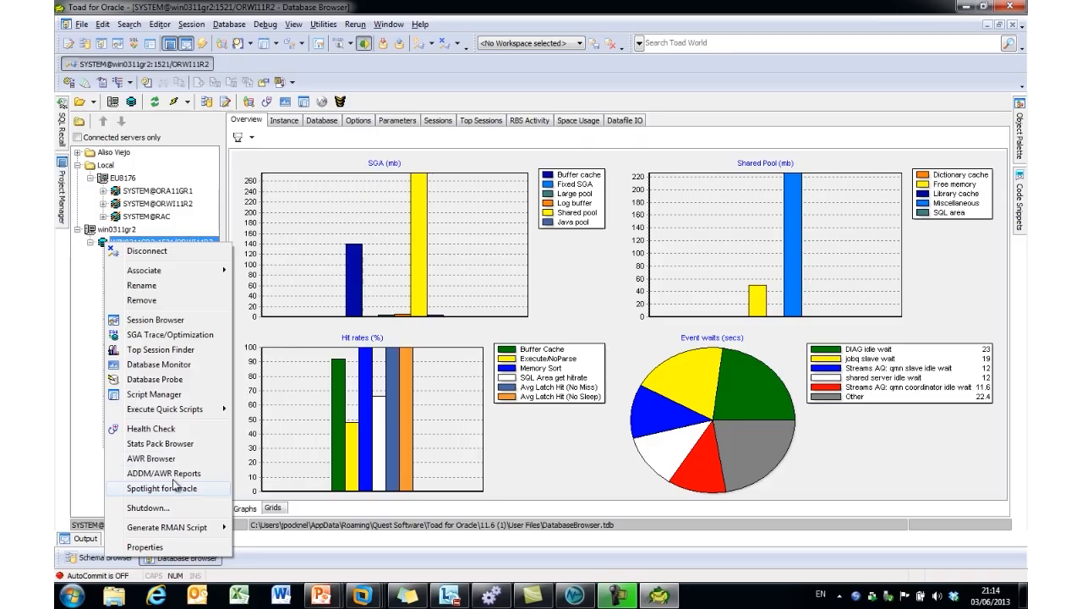
left_click(164, 429)
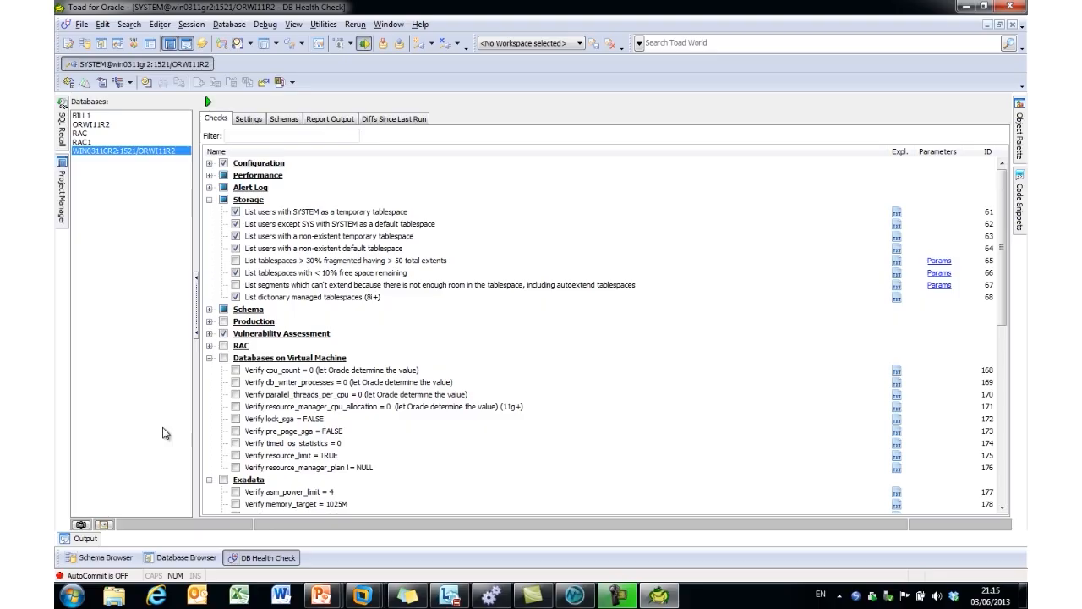
Examine the available health checks in the Configuration, Performance, Alert Log and Production categories
left_click(236, 261)
left_click(209, 163)
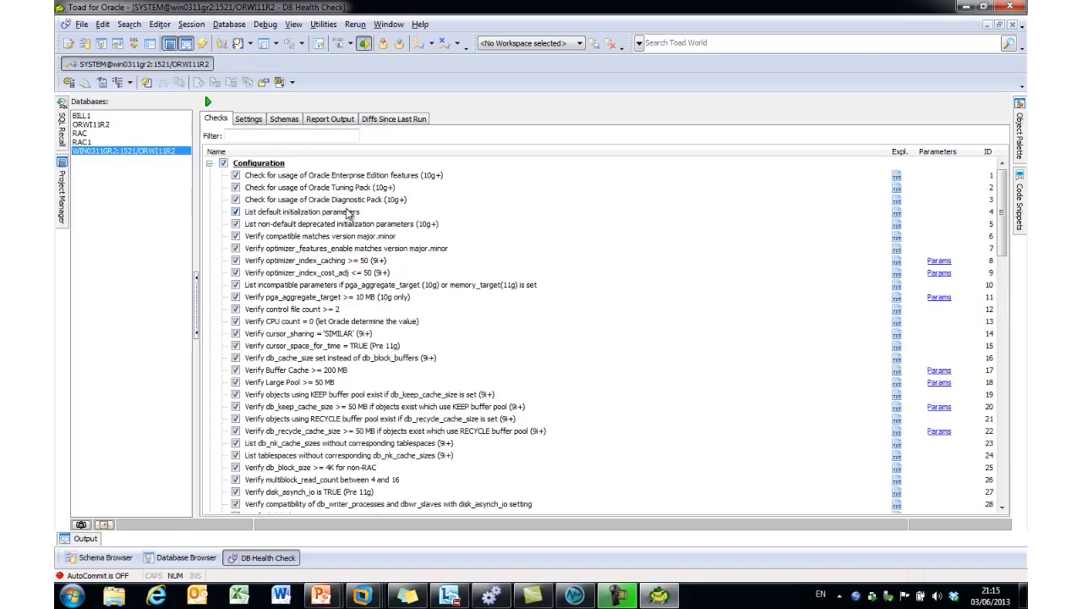
left_click(209, 163)
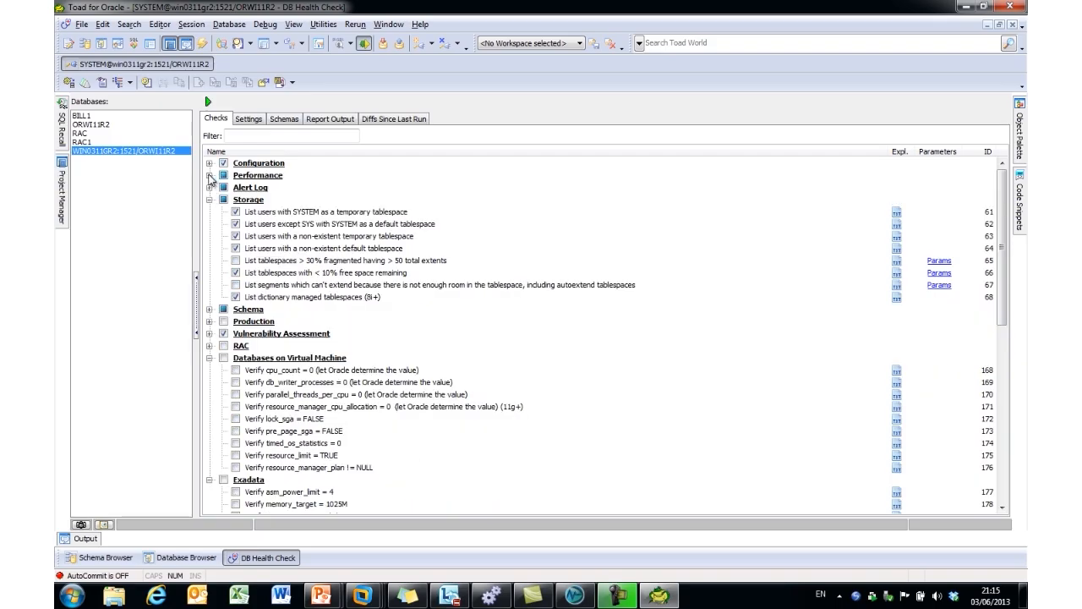
left_click(210, 176)
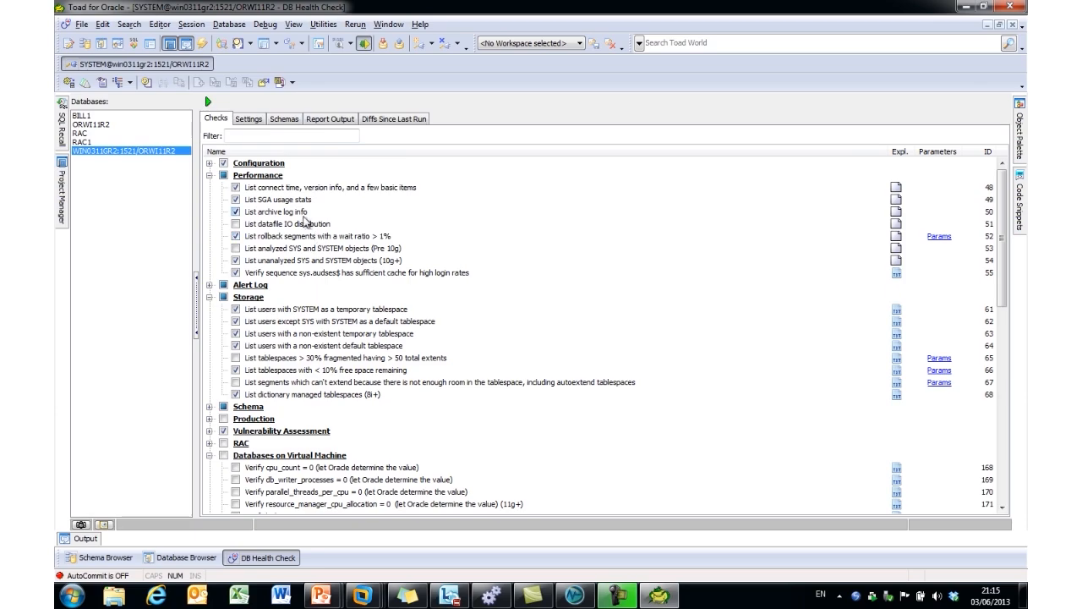
left_click(210, 285)
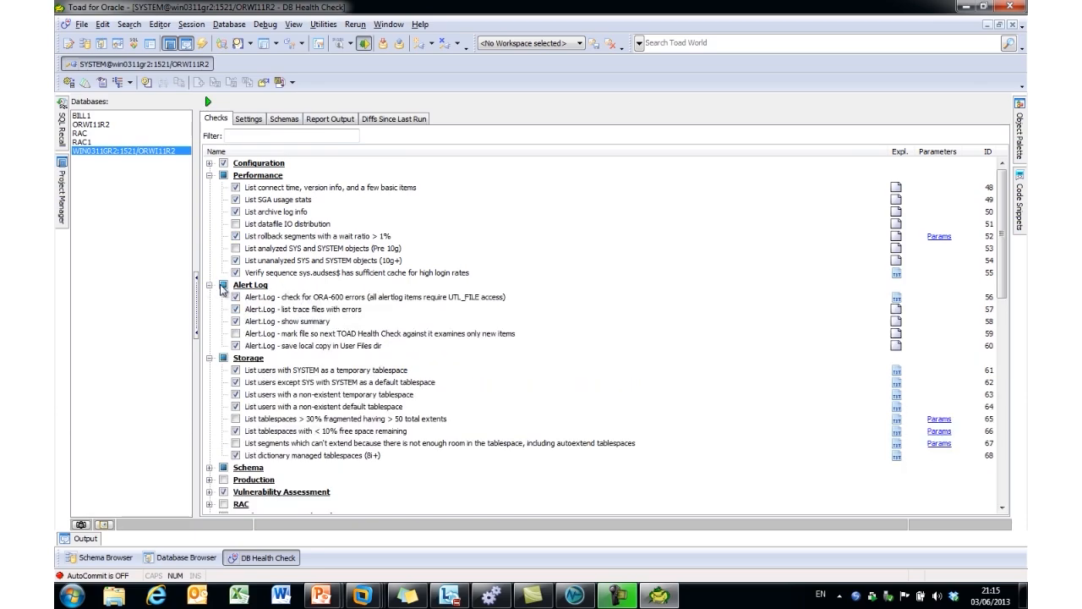
left_click(209, 285)
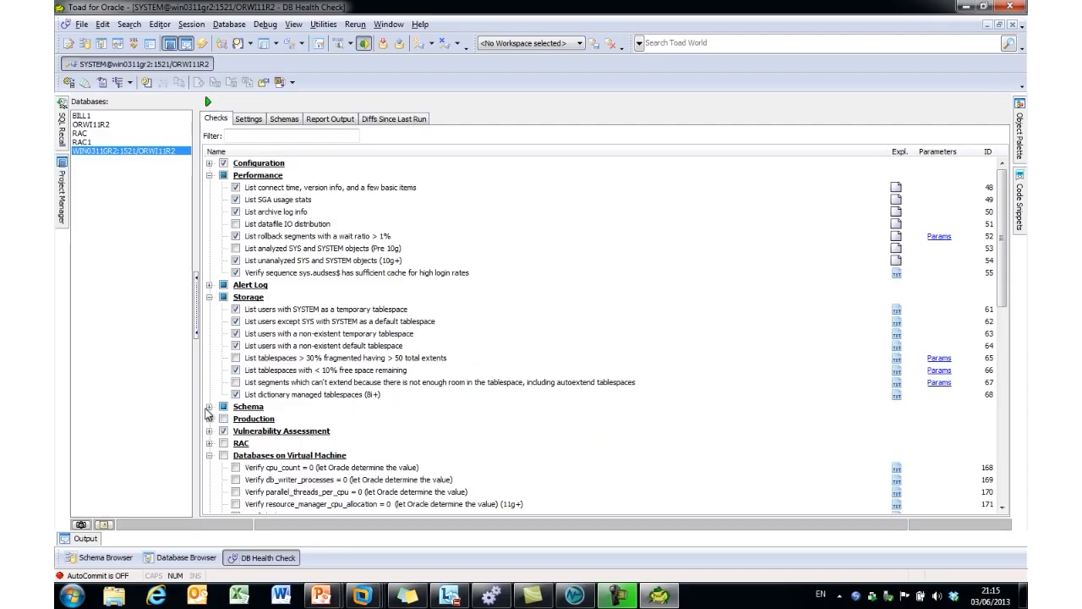
left_click(210, 419)
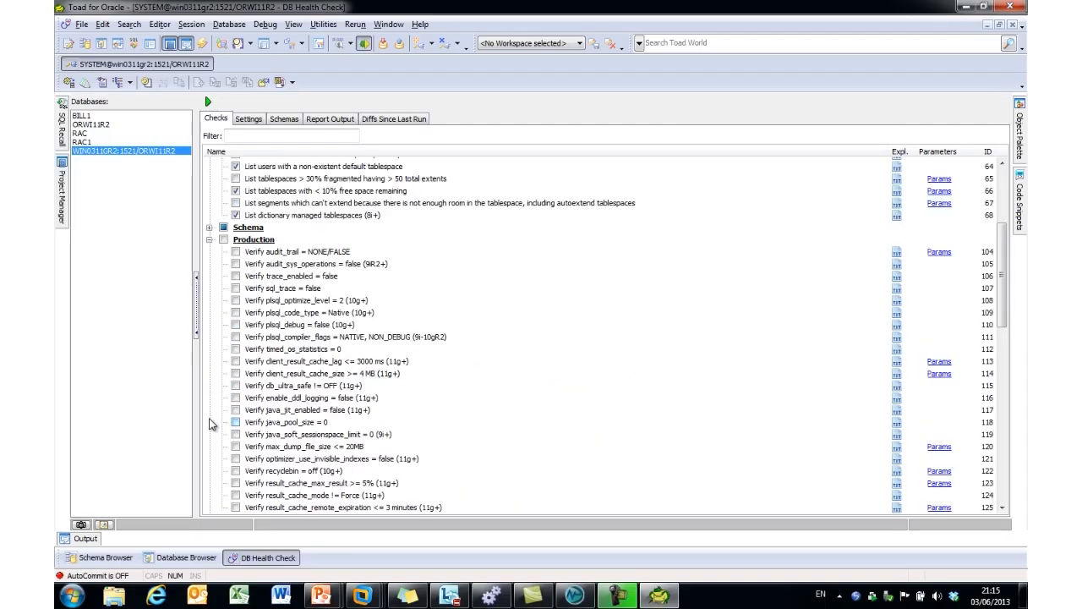
left_click(210, 240)
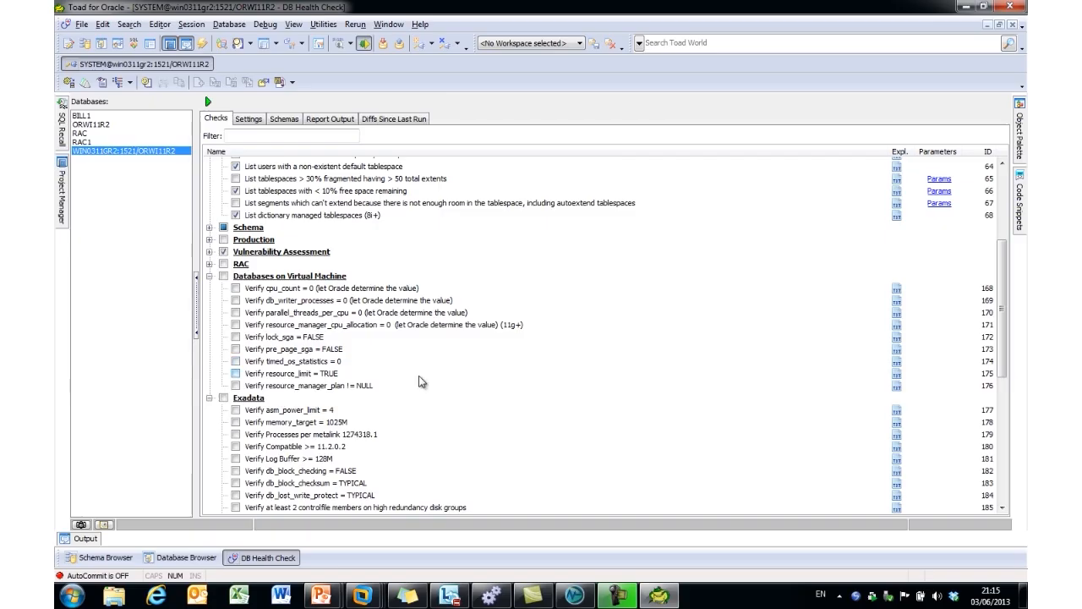
Examine the health checks in the RAC, Vulnerability Assessment, Databases on Virtual Machine and Exadata categories
scroll(419, 380, "down", 1)
left_click(210, 227)
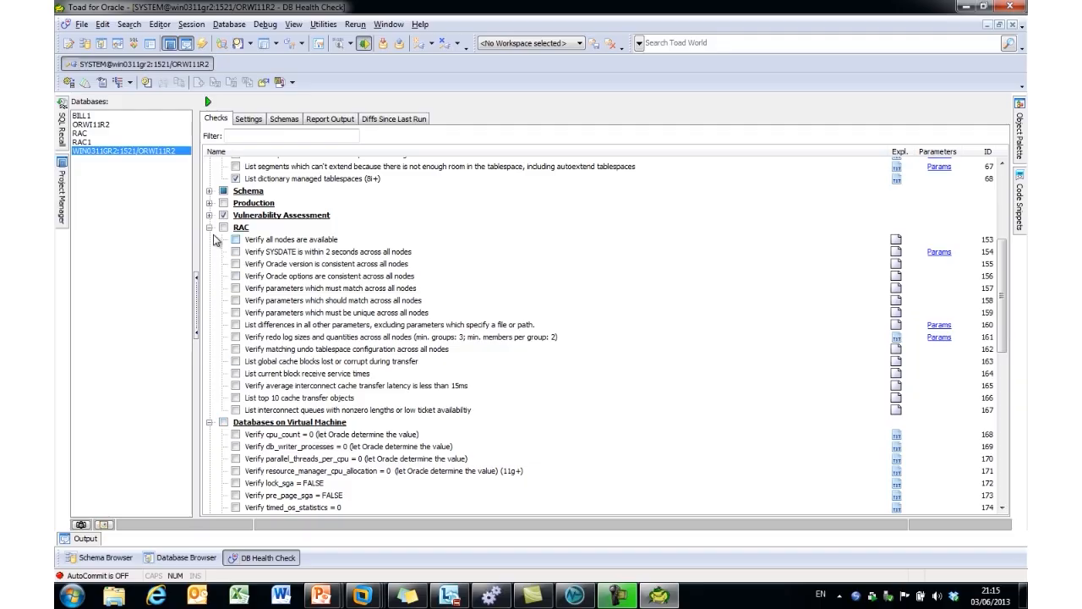
left_click(210, 215)
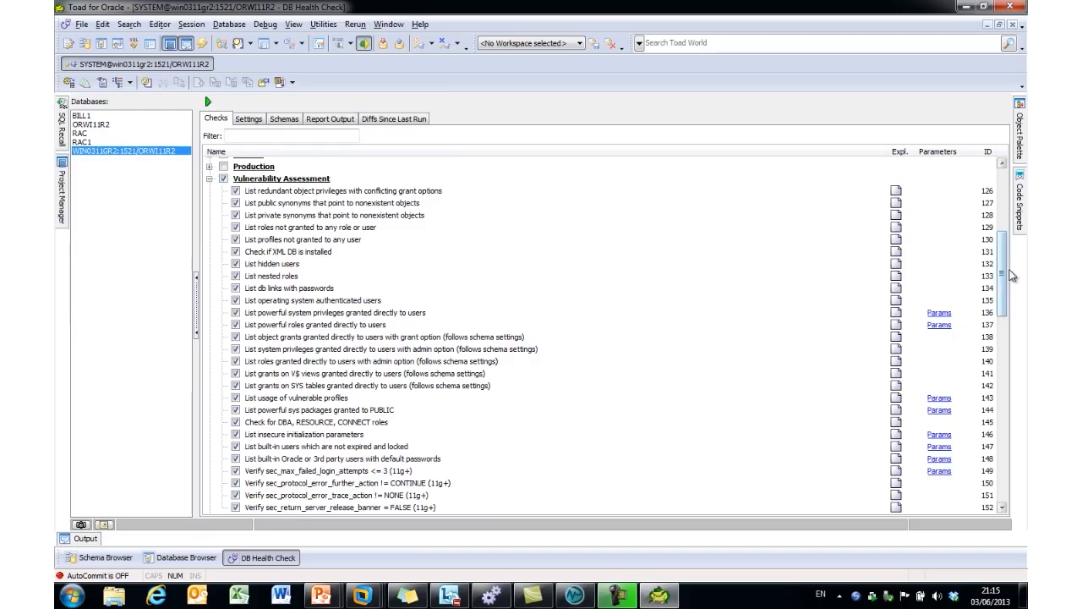
mouse_move(1006, 286)
left_mouse_down()
mouse_move(1007, 333)
mouse_move(1006, 290)
left_mouse_up()
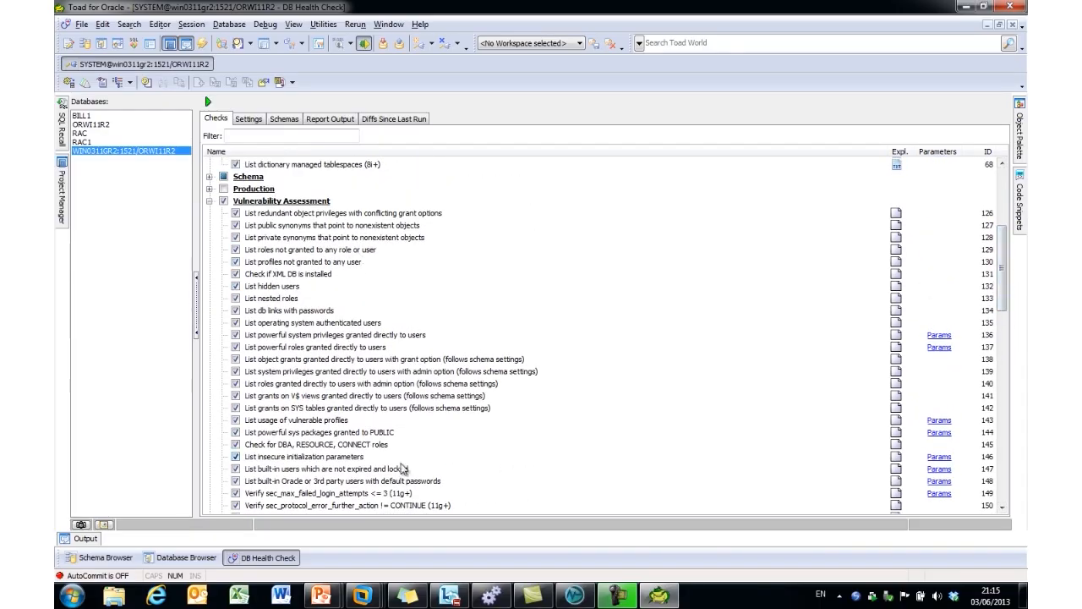
left_click_drag(1005, 292, 913, 406)
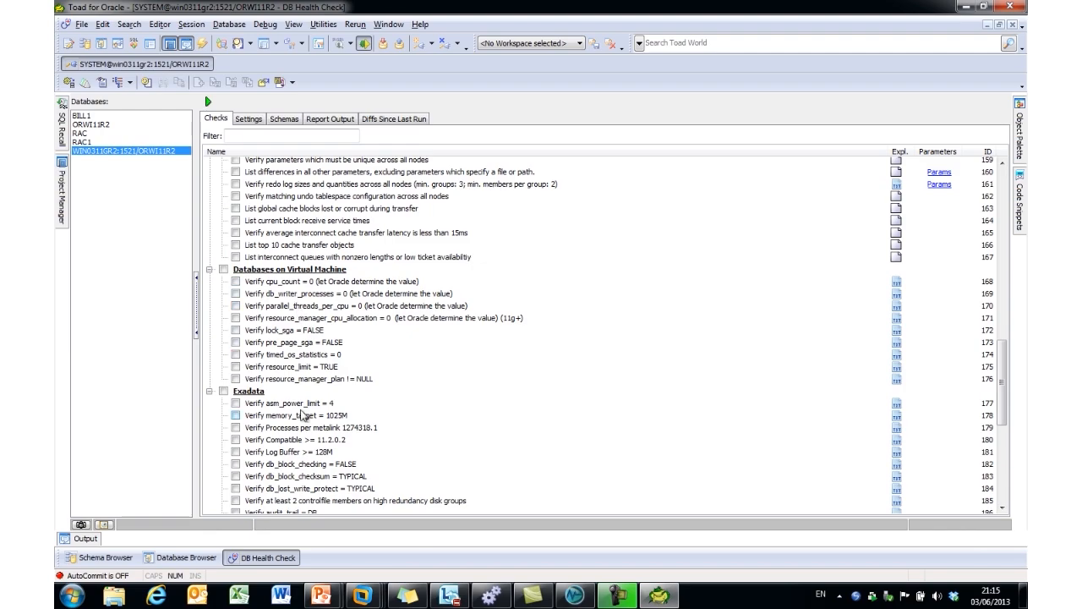
left_click_drag(1007, 374, 1013, 421)
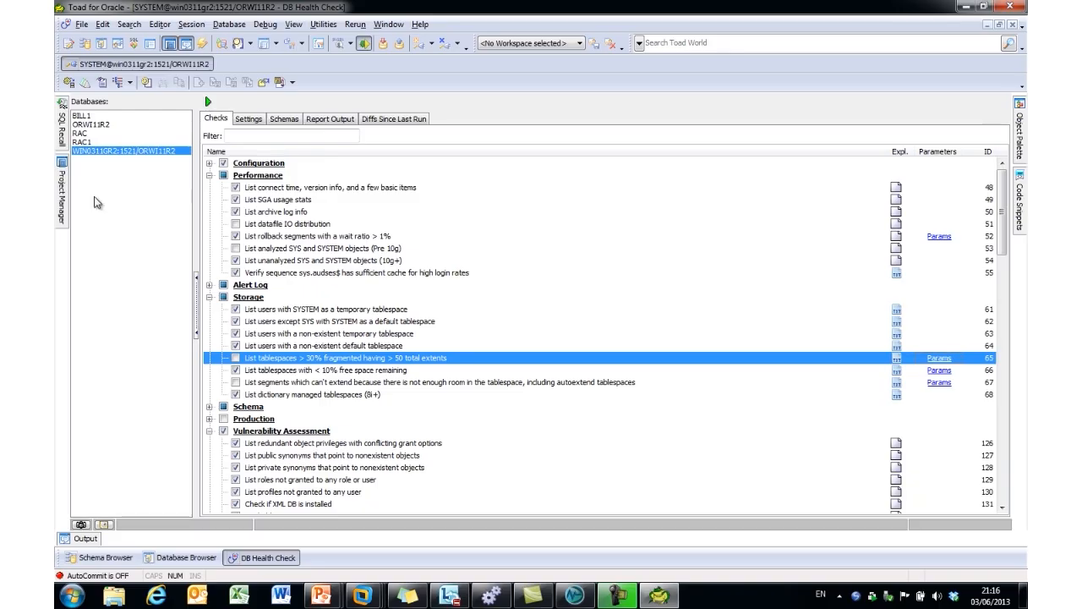
Run the health check and save it as an action named "health check 99" in the DBA Demo app
left_click(210, 102)
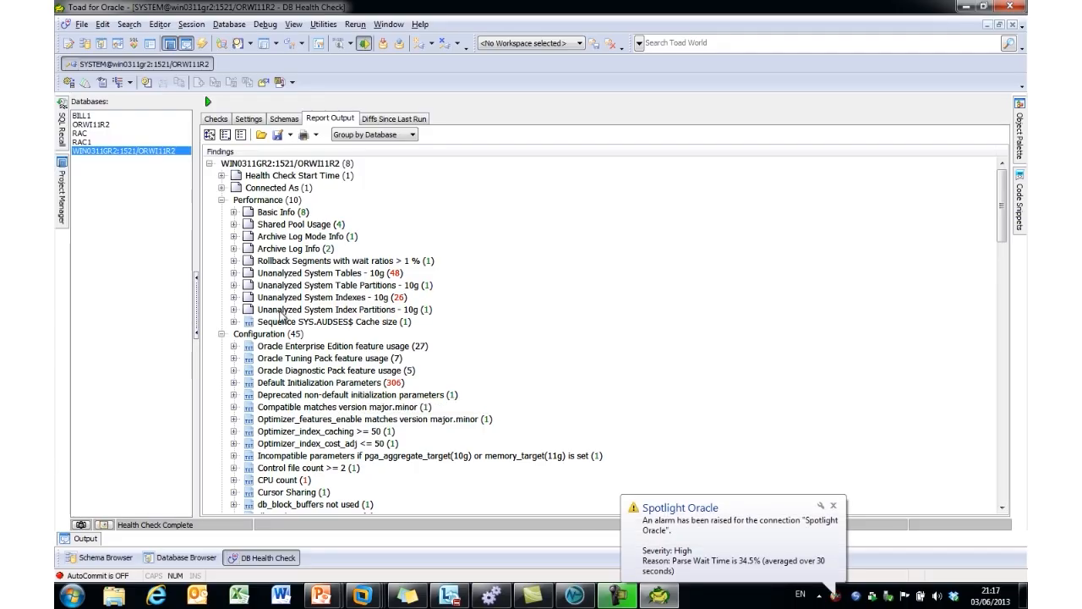
left_click(82, 525)
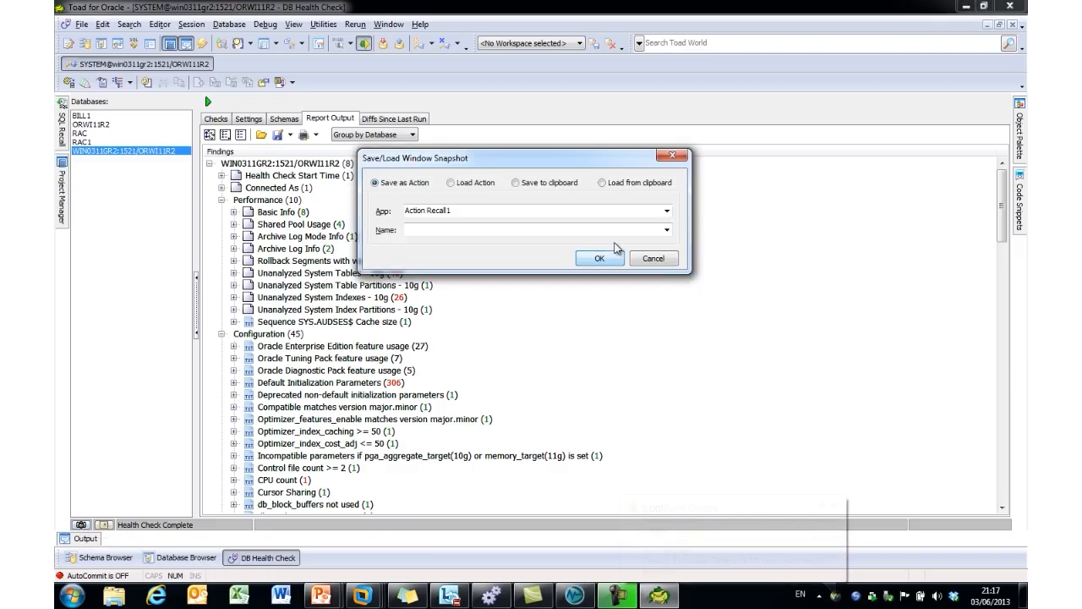
left_click(667, 212)
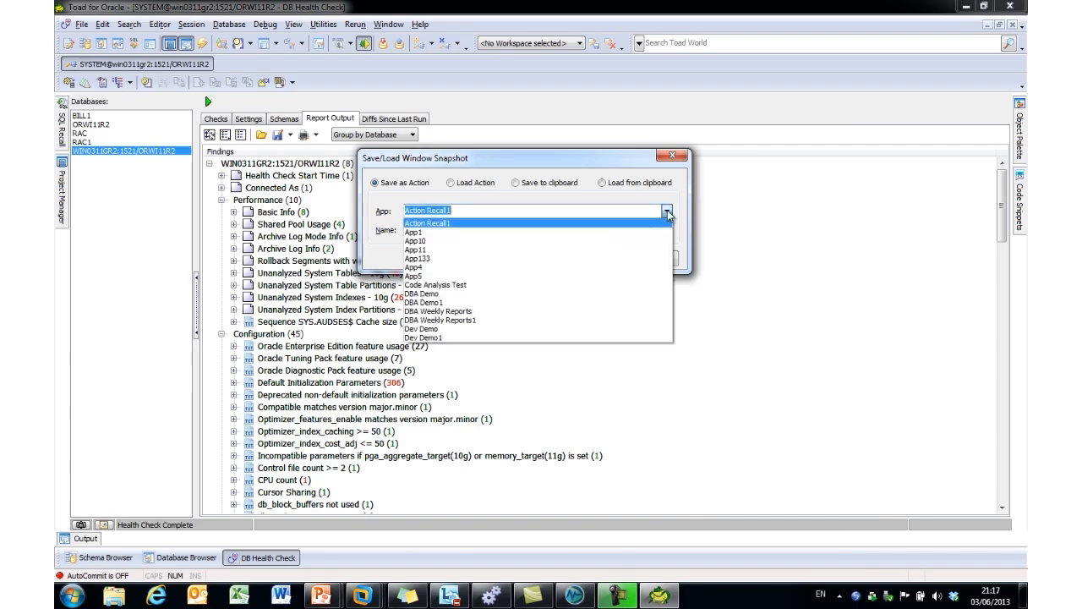
left_click(428, 296)
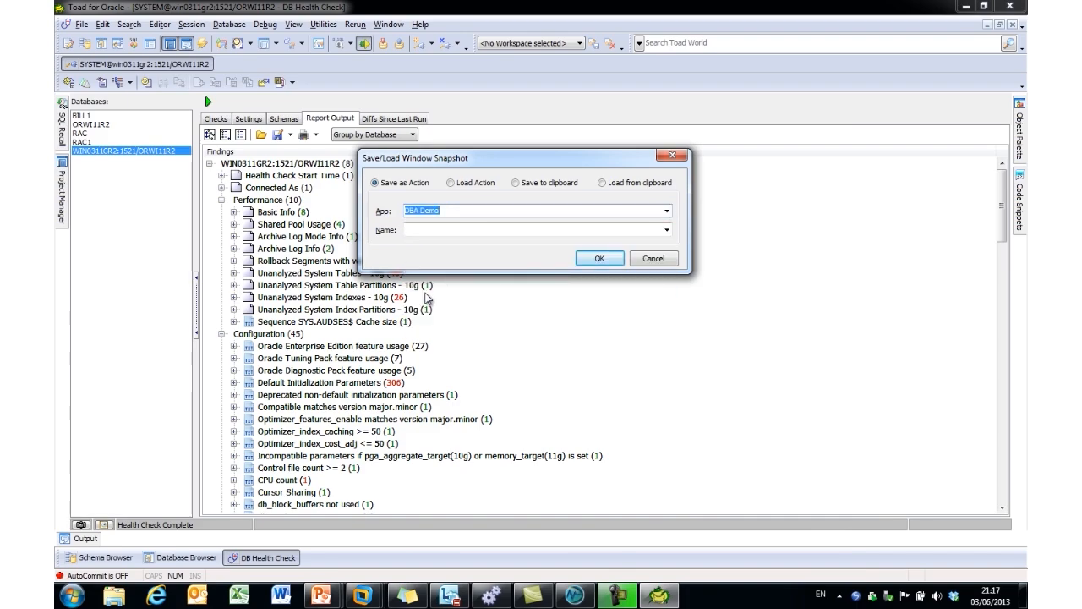
left_click(471, 230)
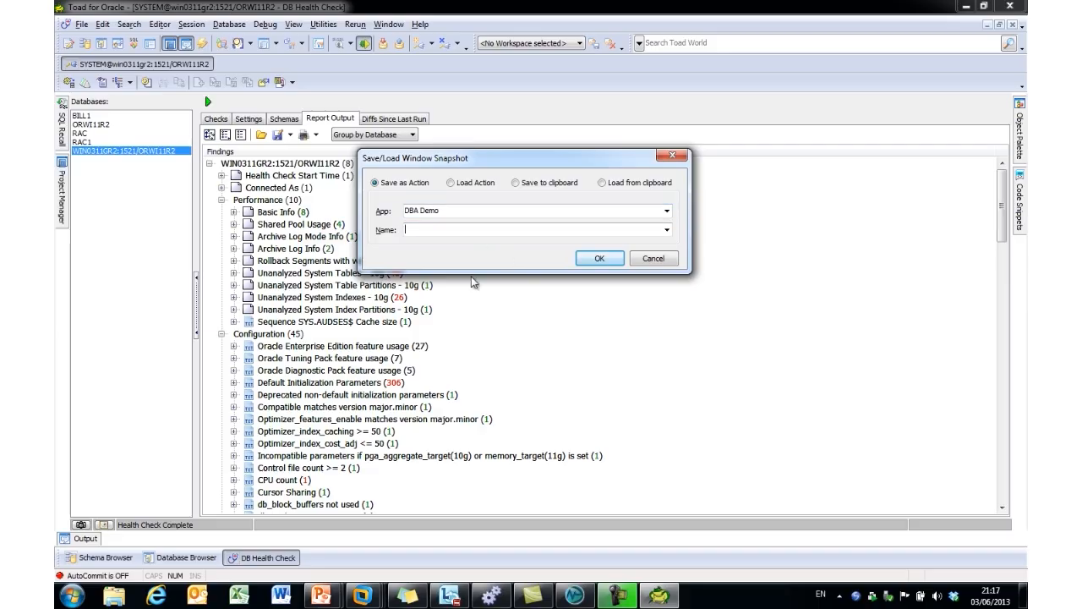
type("health check 99")
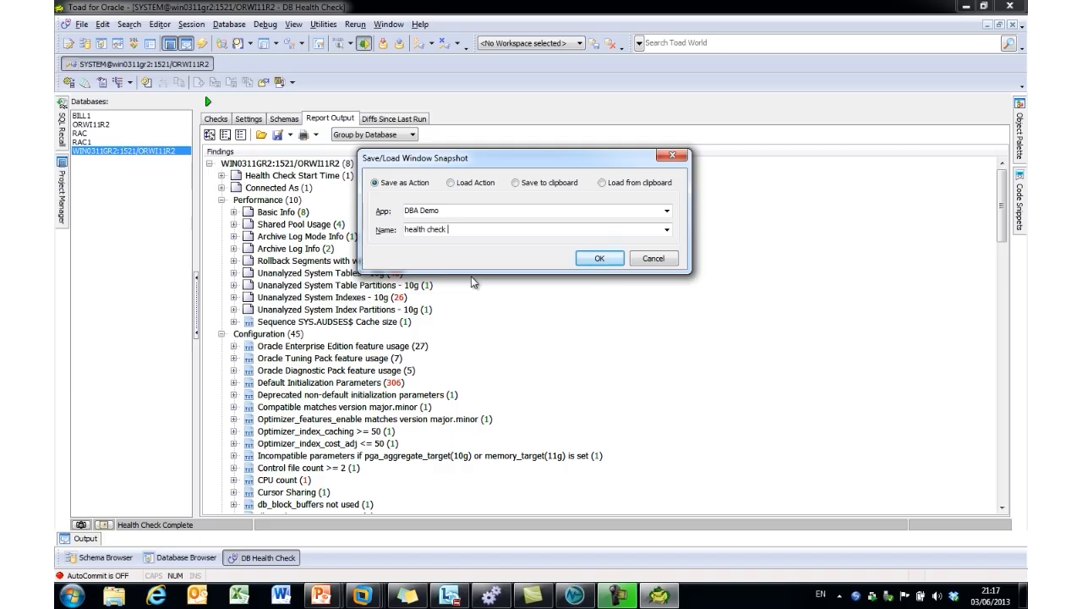
left_click(599, 258)
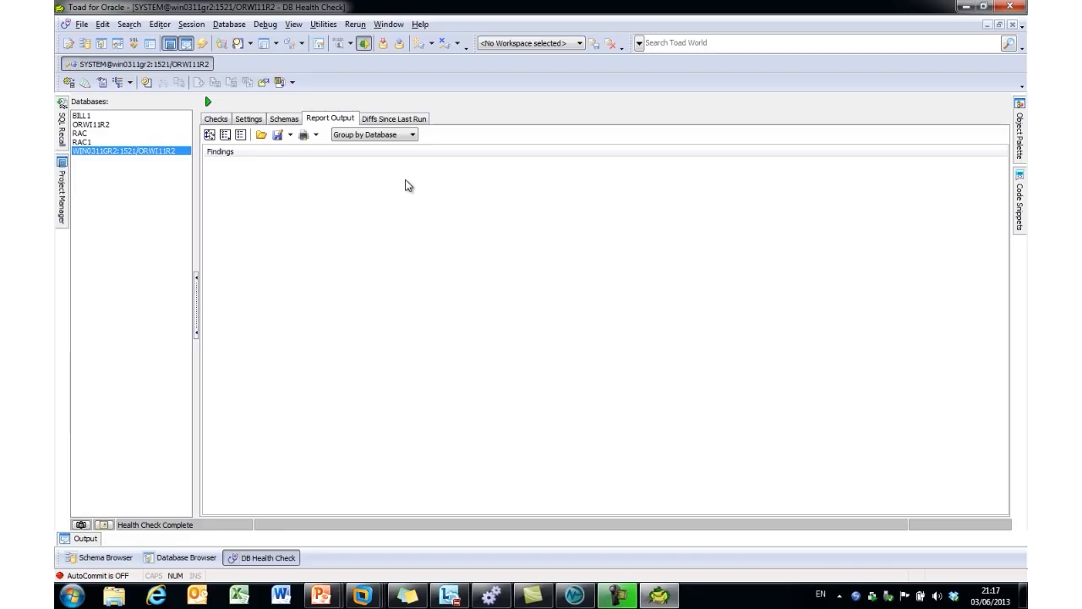
Open the DBA Demo app in the Automation Designer and select its "health check 99" action
left_click(355, 24)
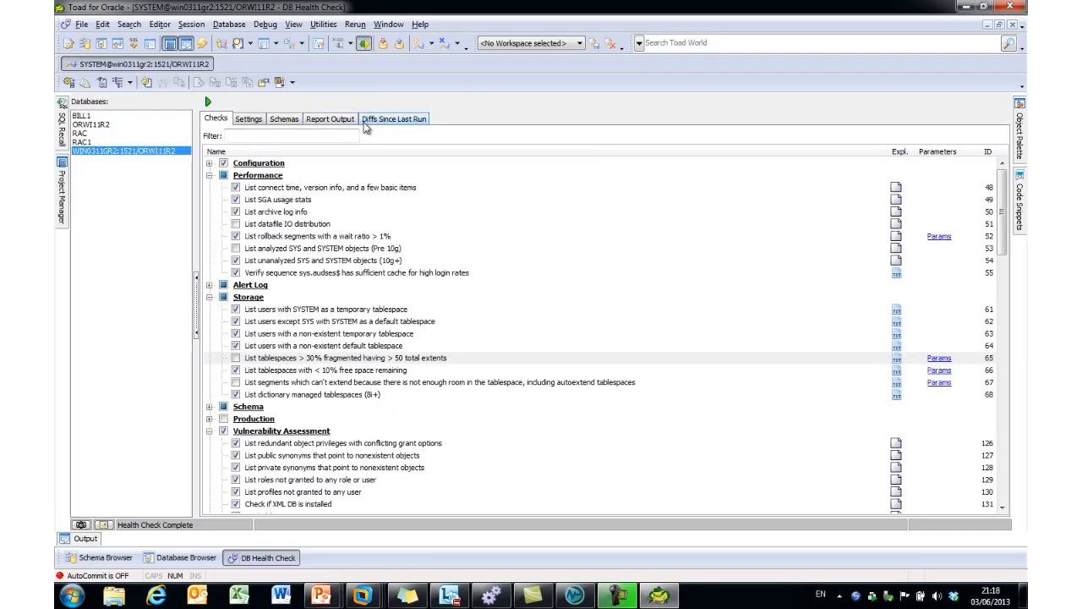
left_click(203, 48)
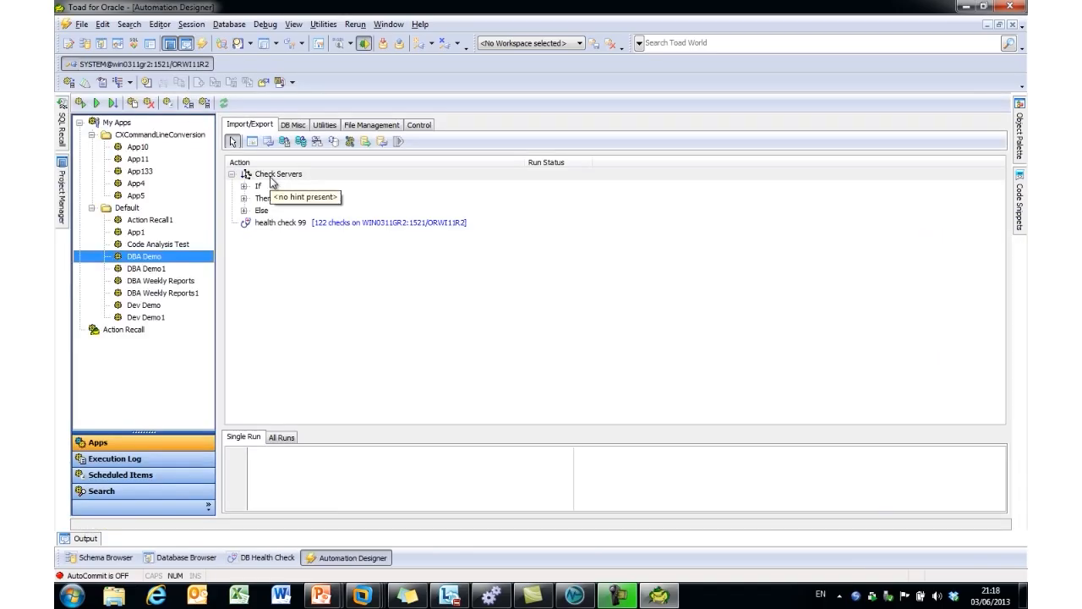
left_click(281, 222)
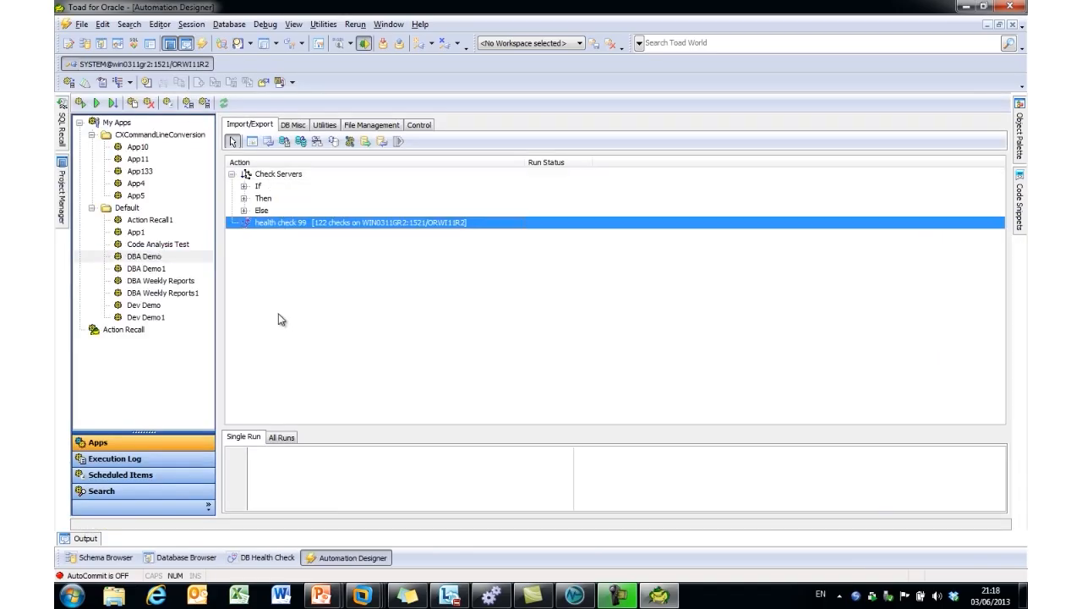
Open the properties of the "health check 99" action, review its selected checks, and close them without changes
right_click(279, 226)
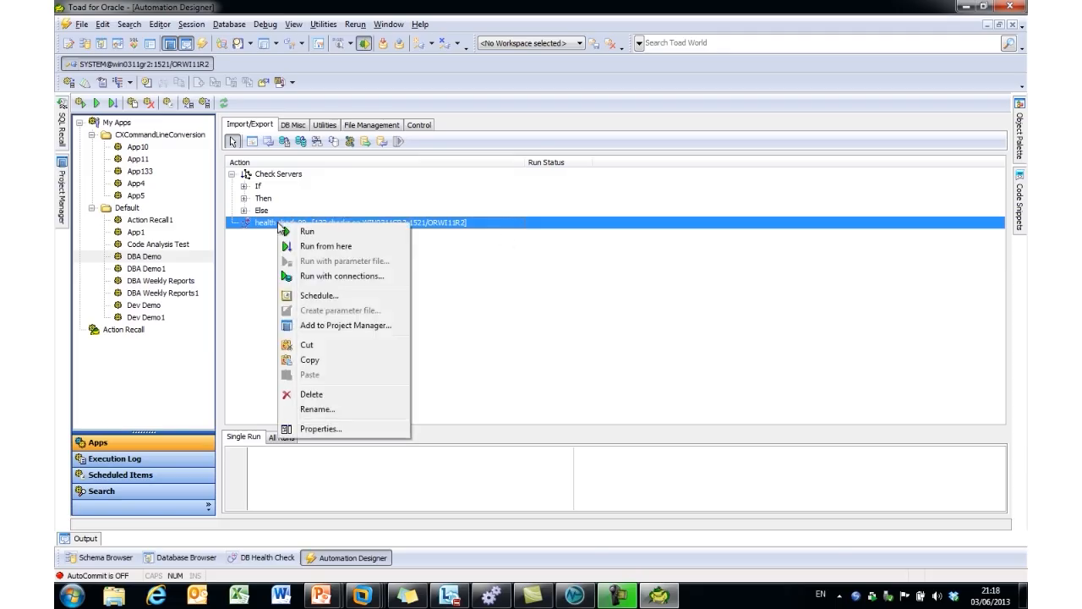
left_click(311, 429)
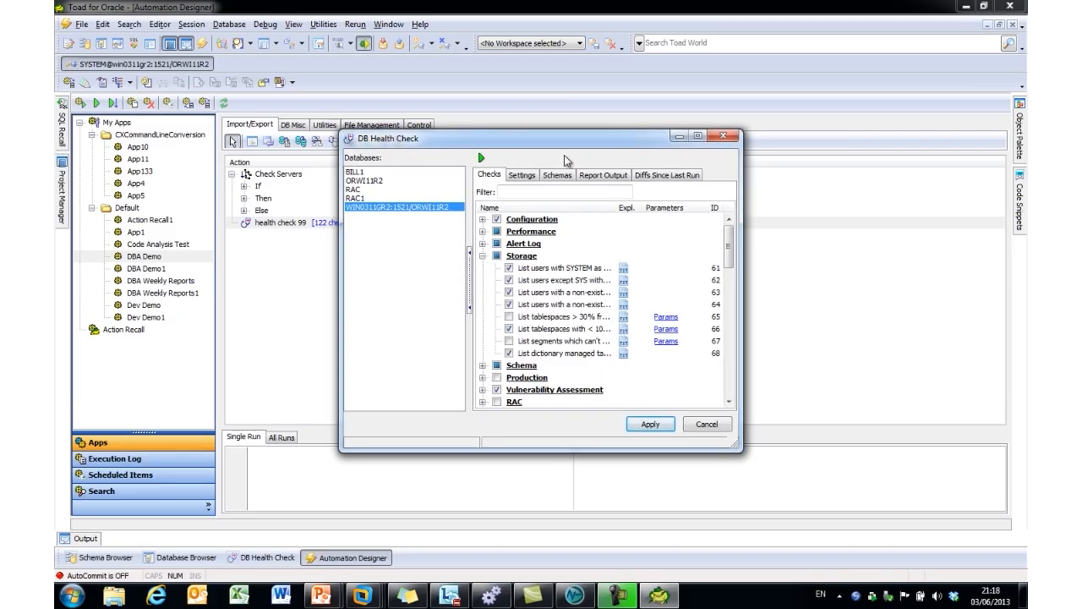
left_click_drag(729, 246, 734, 335)
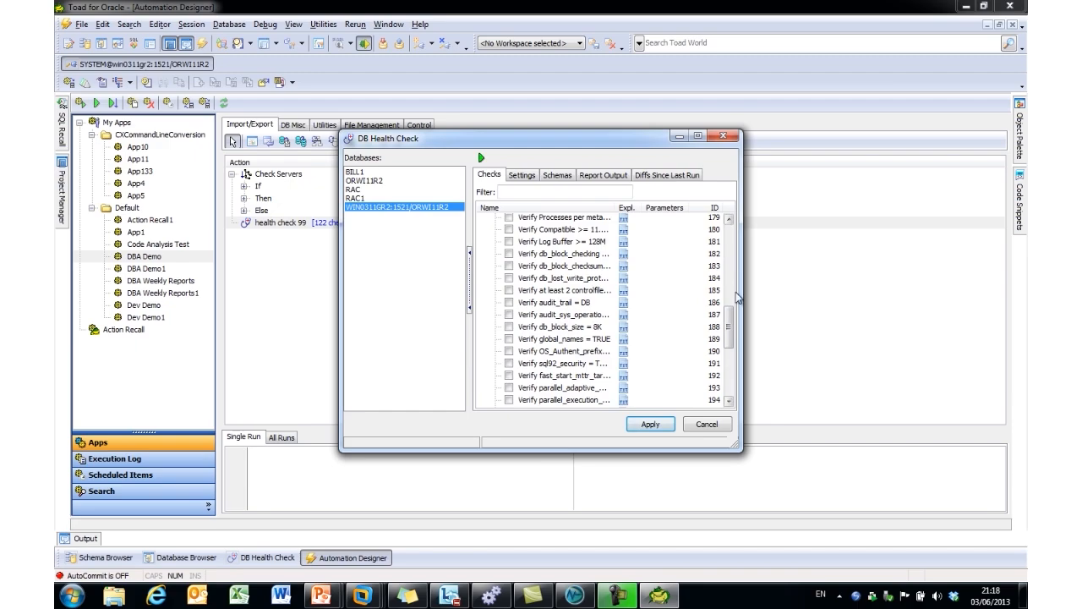
left_click_drag(734, 330, 736, 268)
left_click(729, 137)
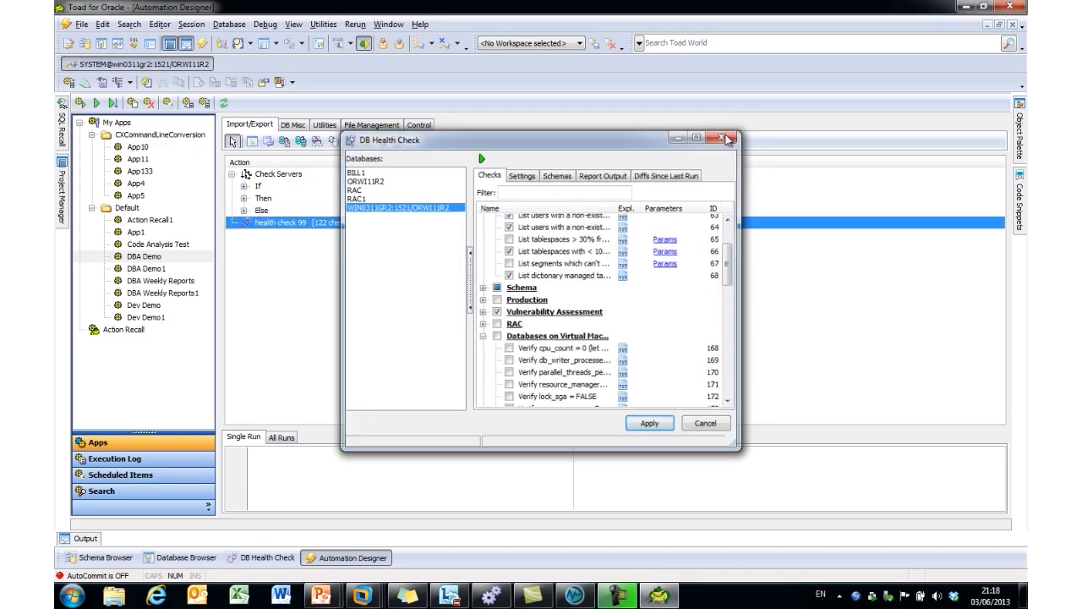
Expand the If, Then, Else and User List branches and move "health check 99" into Then, directly after the "Export quest_prod objects" action
left_click(244, 186)
left_click(244, 210)
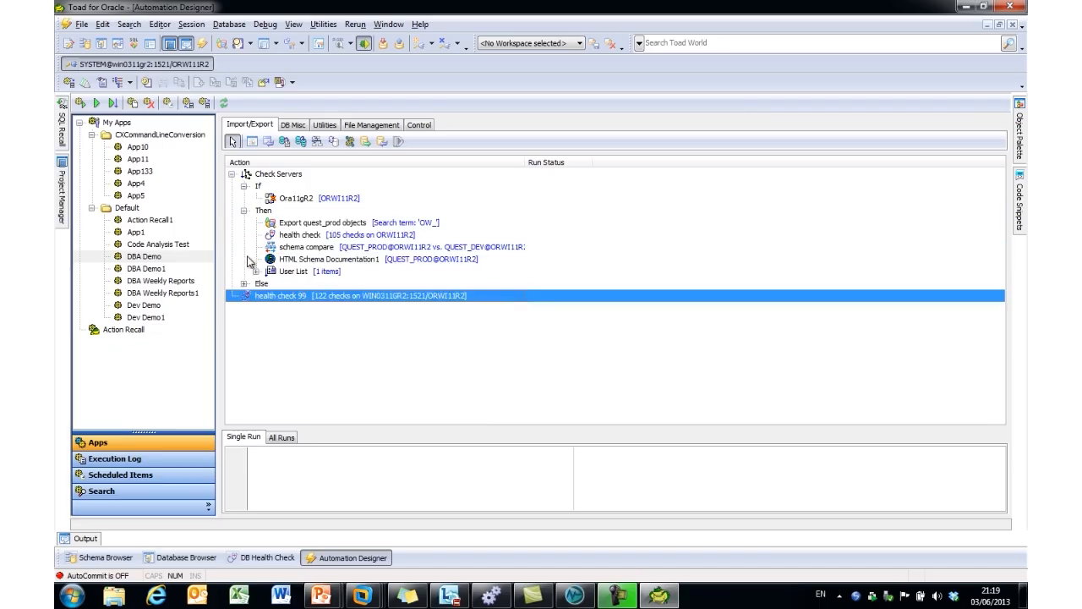
left_click(244, 285)
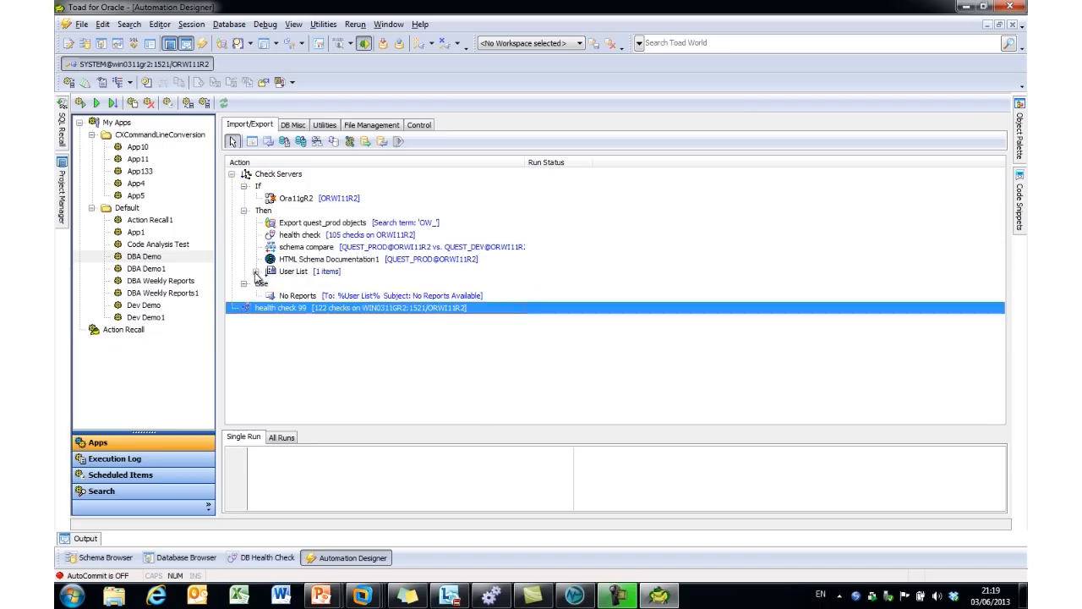
left_click(255, 271)
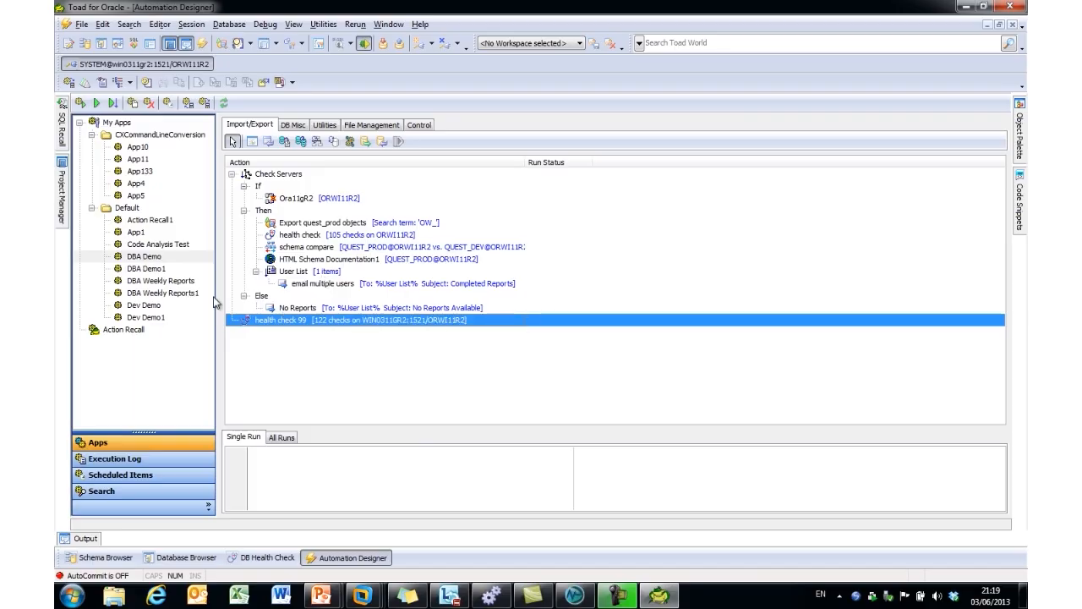
mouse_move(250, 328)
left_mouse_down()
mouse_move(284, 286)
mouse_move(285, 227)
mouse_move(286, 243)
left_mouse_up()
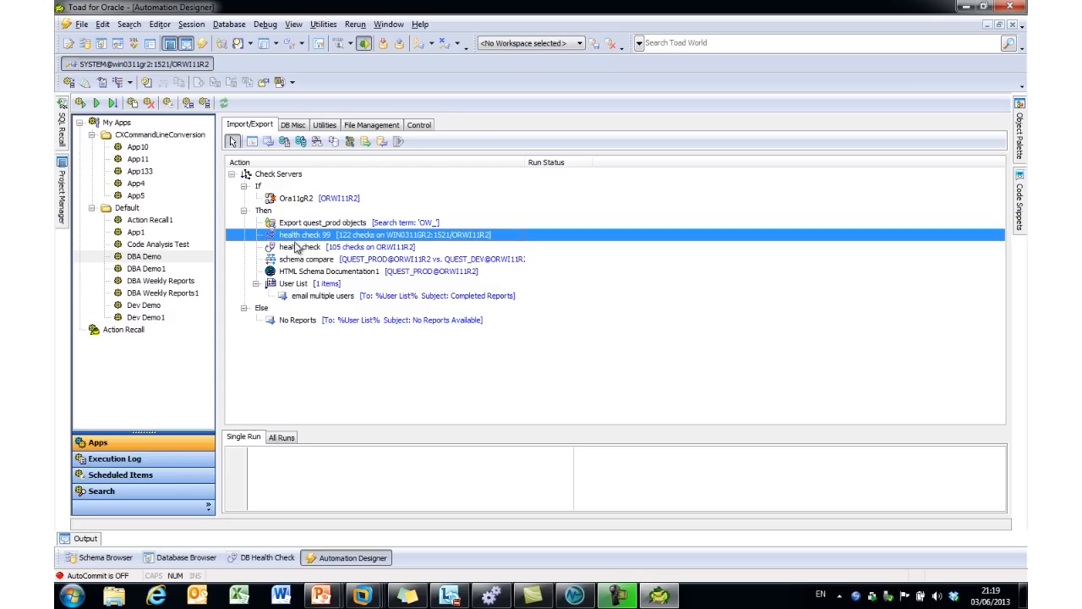
Permanently delete the old "health check" action from the Then branch and select "Export quest_prod objects"
right_click(296, 245)
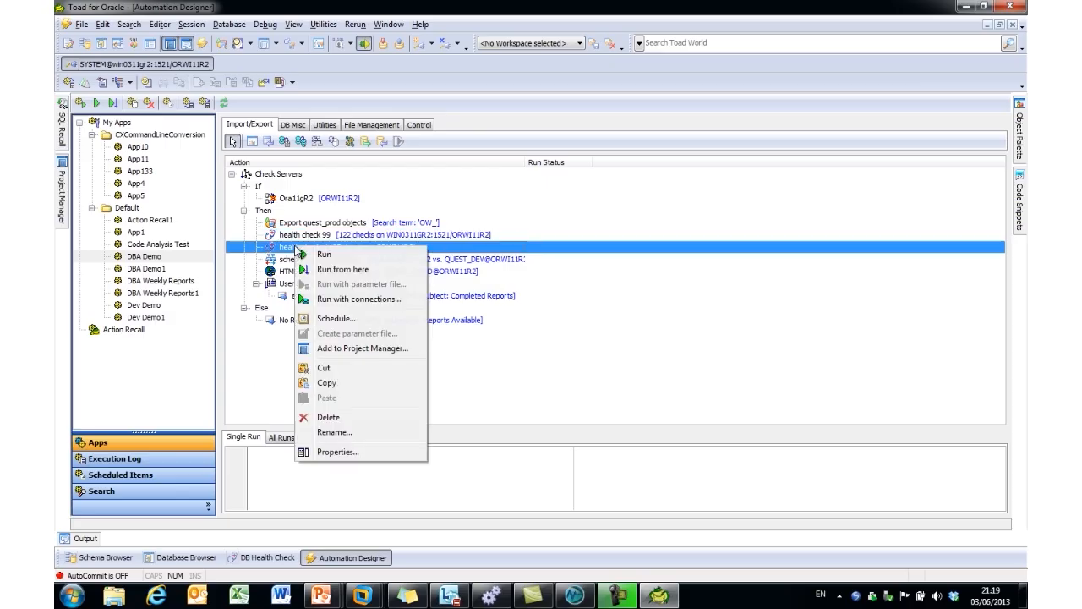
left_click(328, 417)
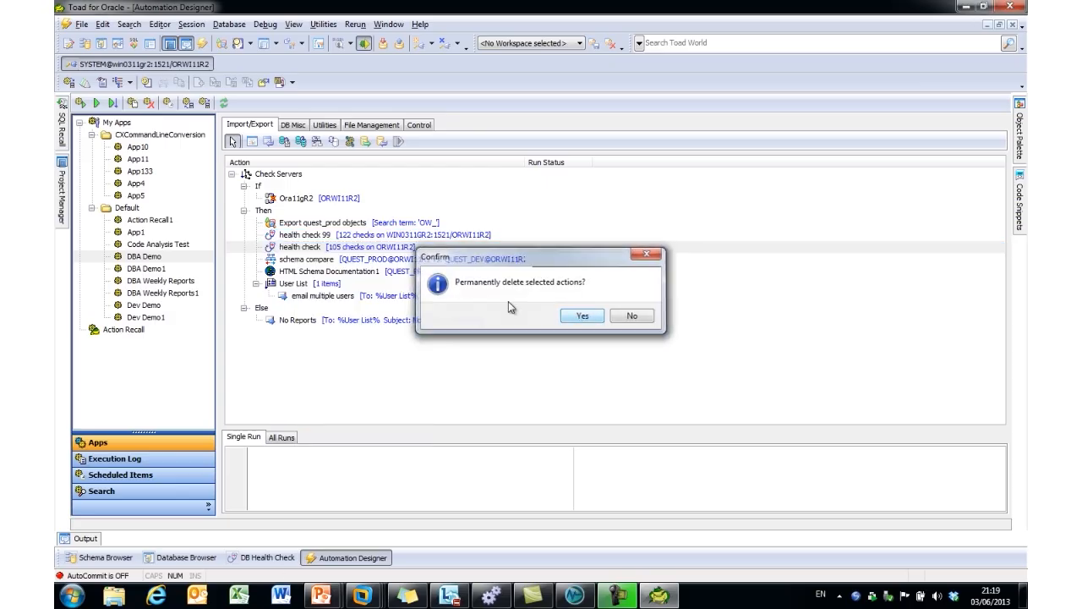
key("Return")
left_click(296, 223)
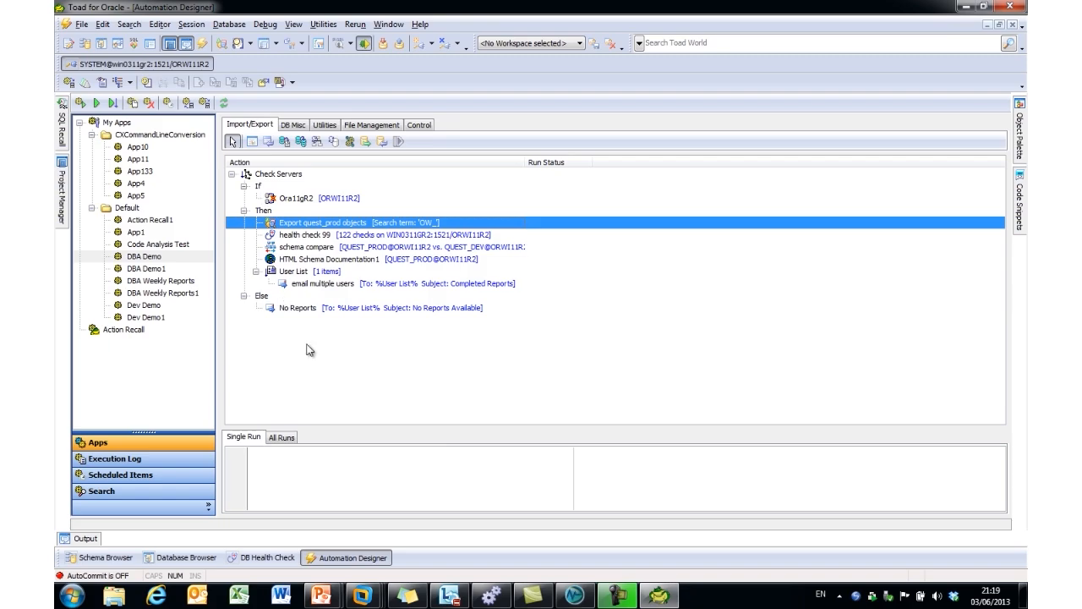
Check the scheduled items, return to the DBA Demo app, and show the DB Misc actions available for it
left_click(181, 478)
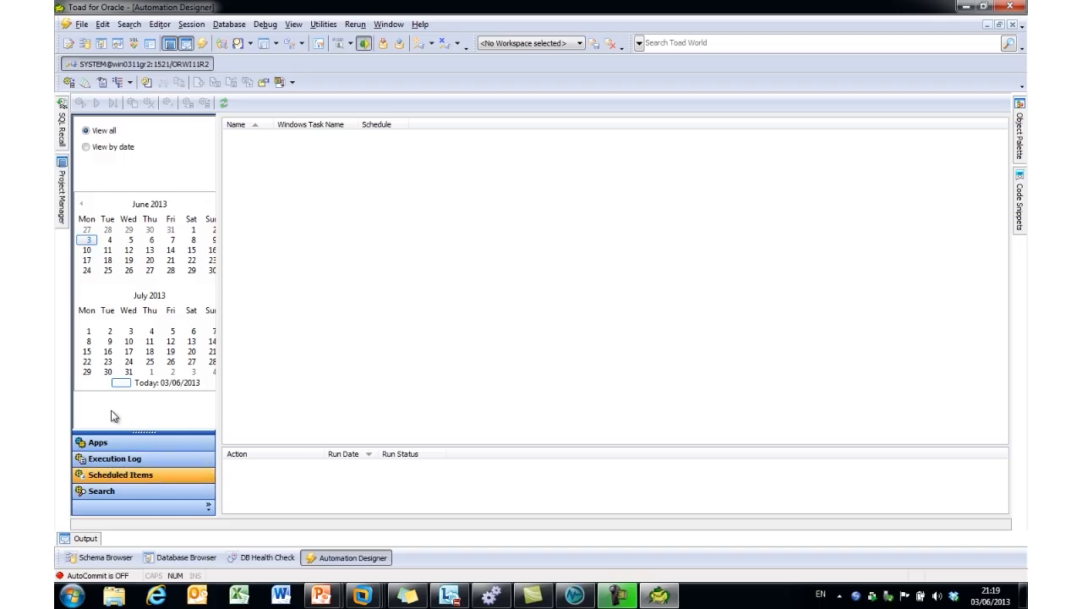
left_click(119, 441)
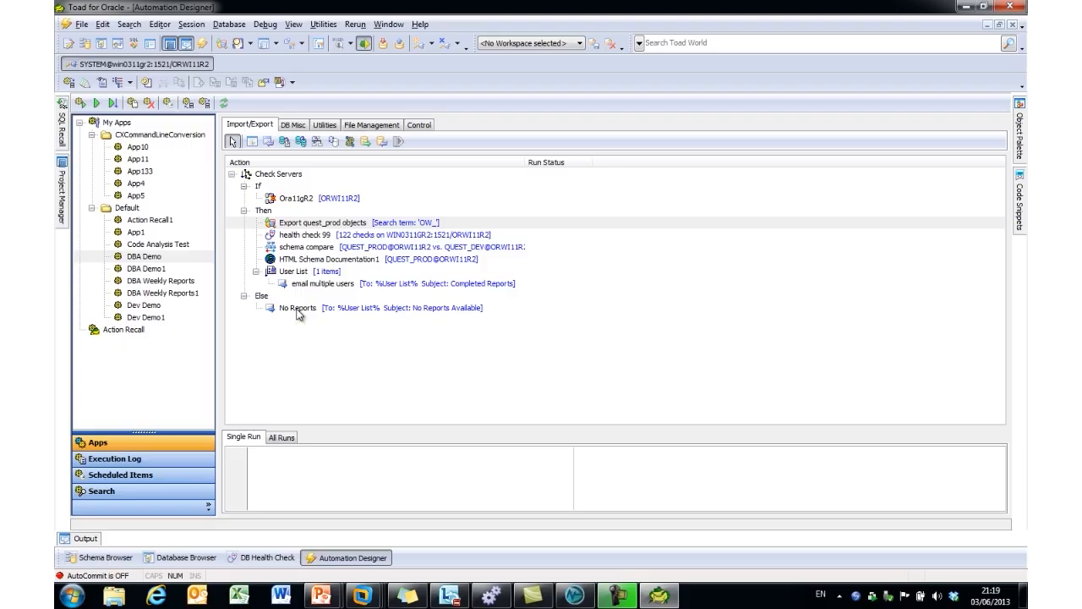
left_click(296, 126)
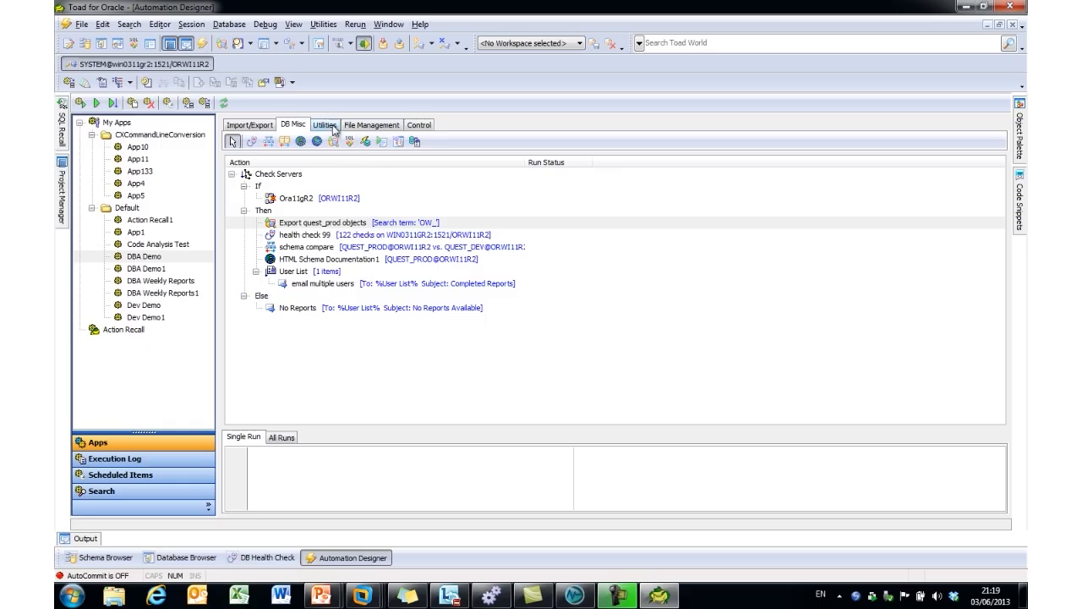
Return to the Database Browser and examine the commands for the selected database, including the Administer, Compare, Diagnose, Import, Monitor and Report groups
left_click(181, 558)
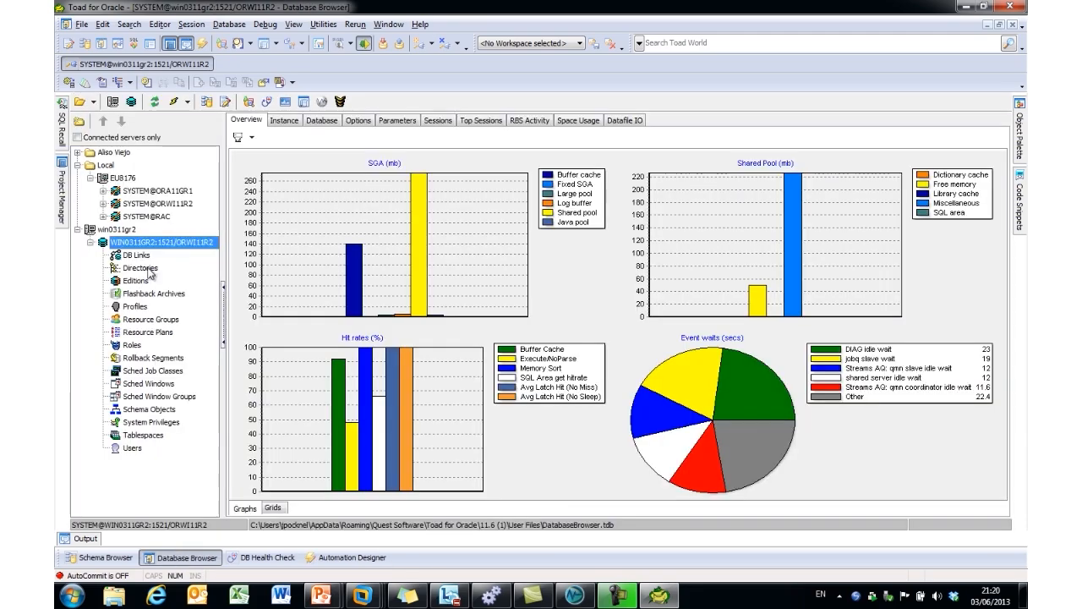
right_click(132, 245)
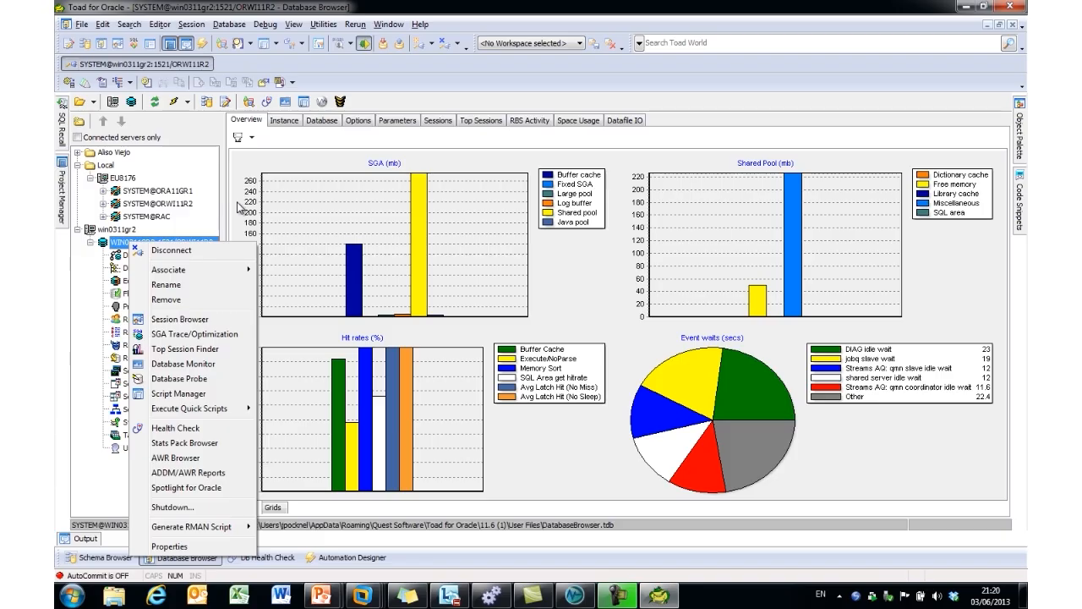
left_click(230, 23)
left_click(230, 24)
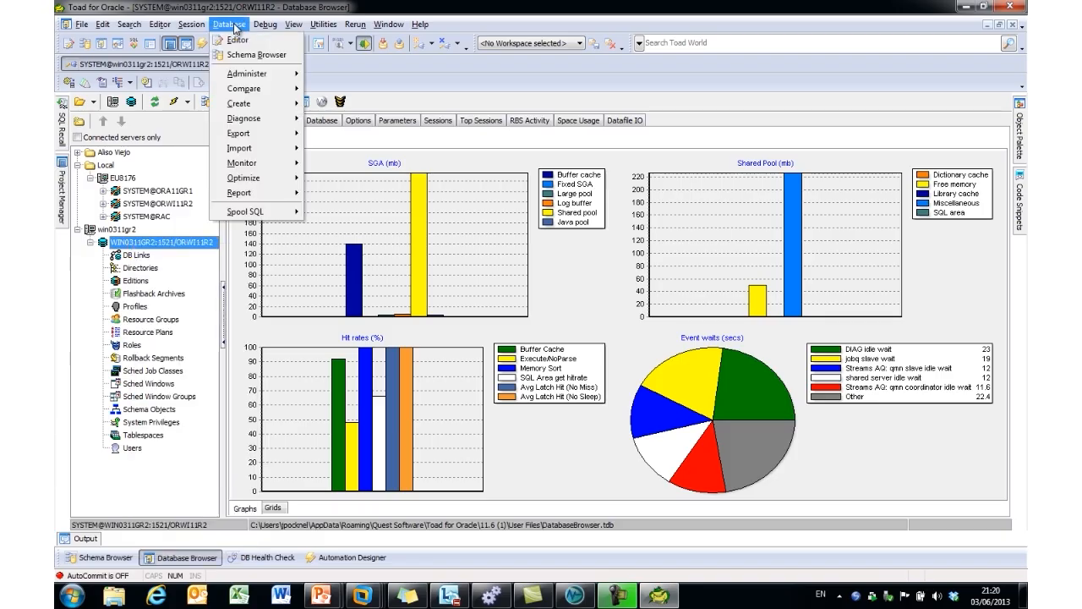
mouse_move(259, 78)
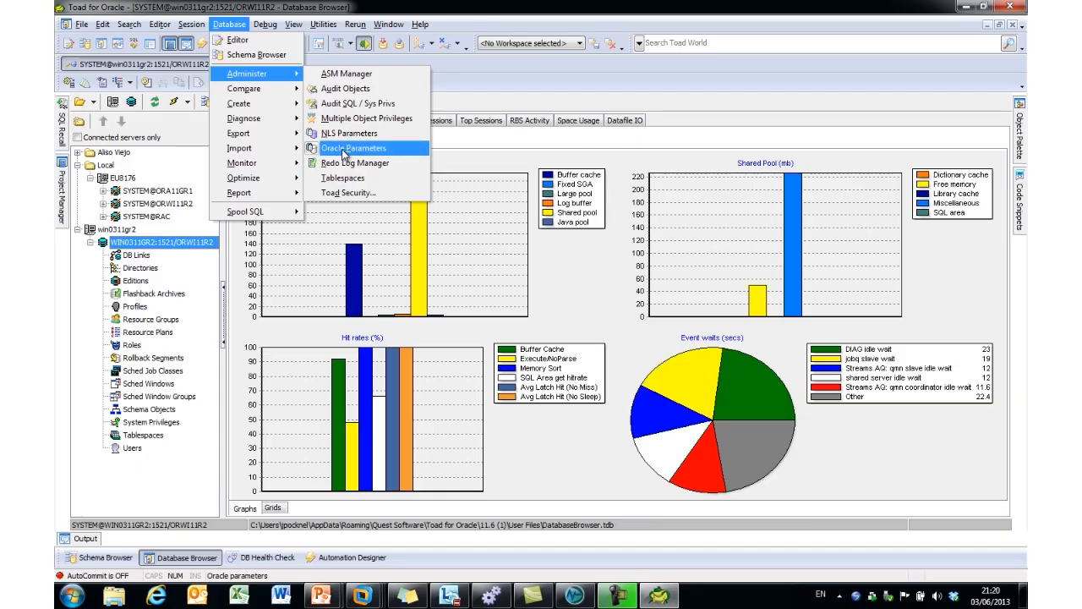
mouse_move(274, 95)
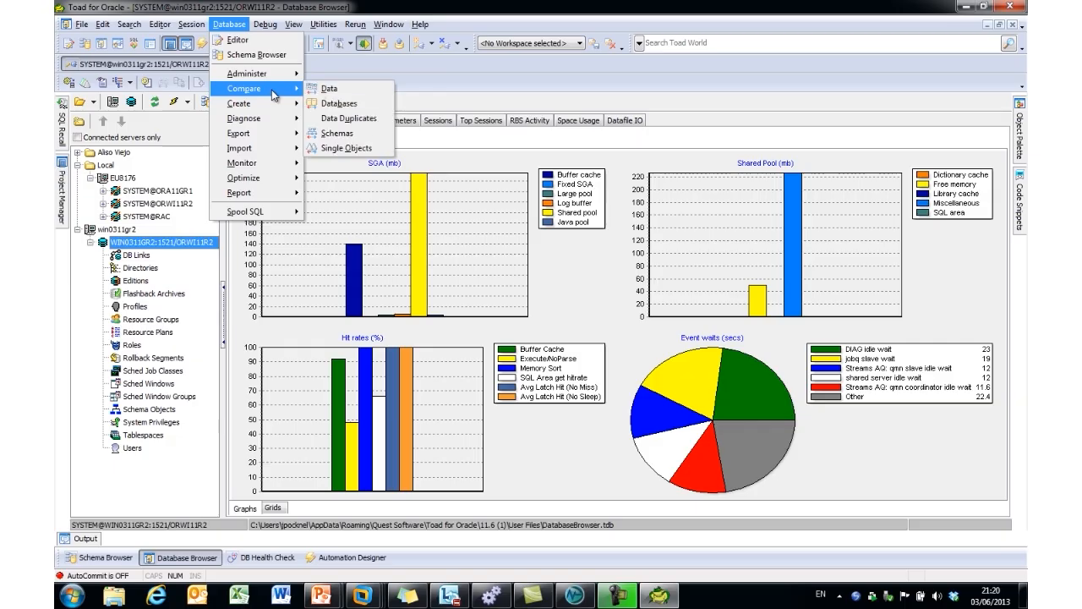
mouse_move(268, 123)
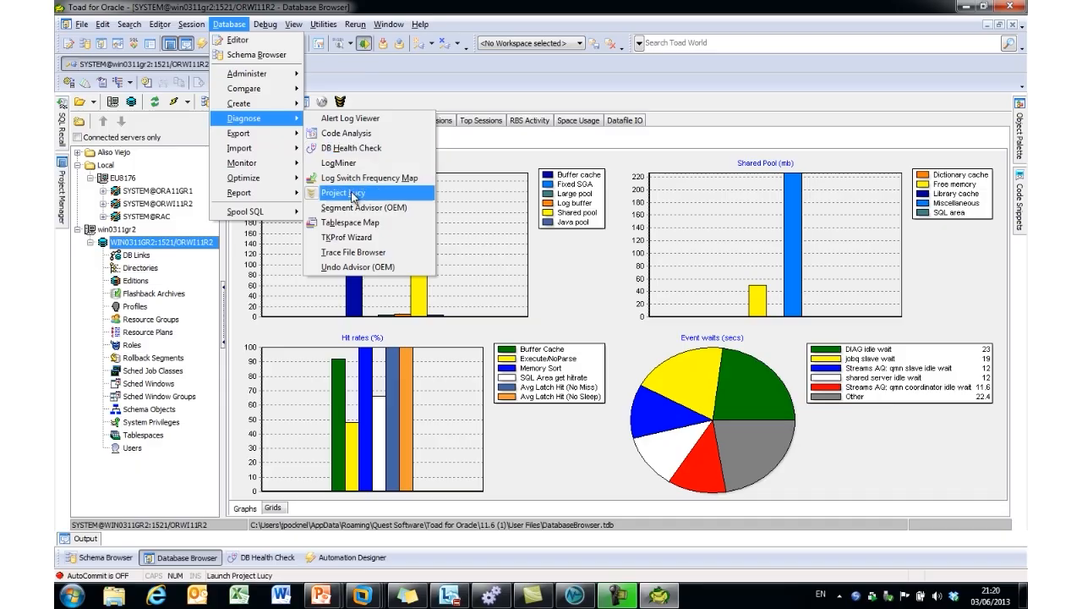
mouse_move(250, 140)
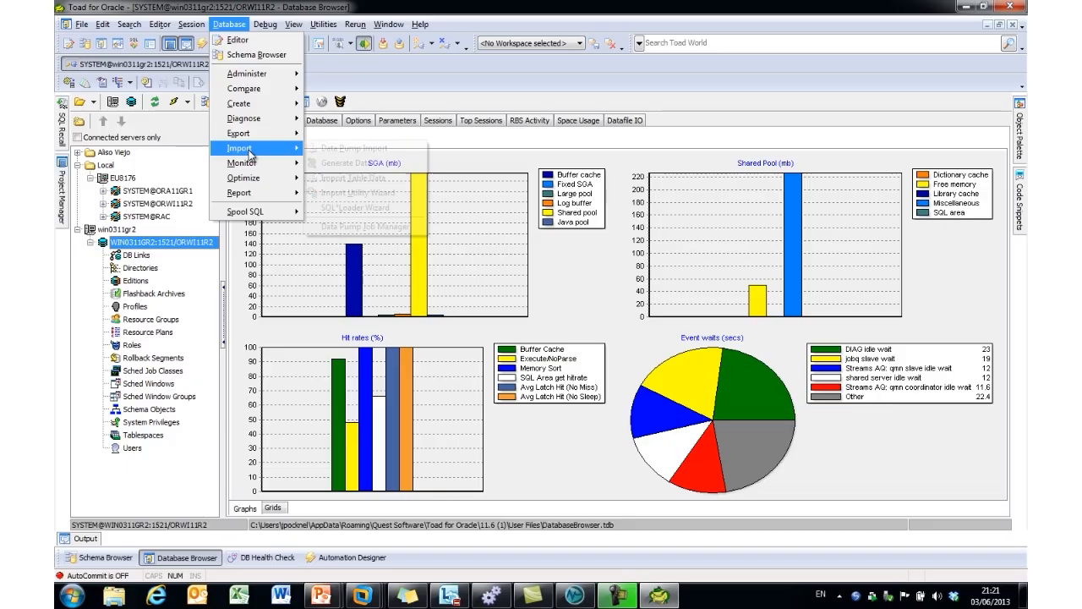
mouse_move(255, 166)
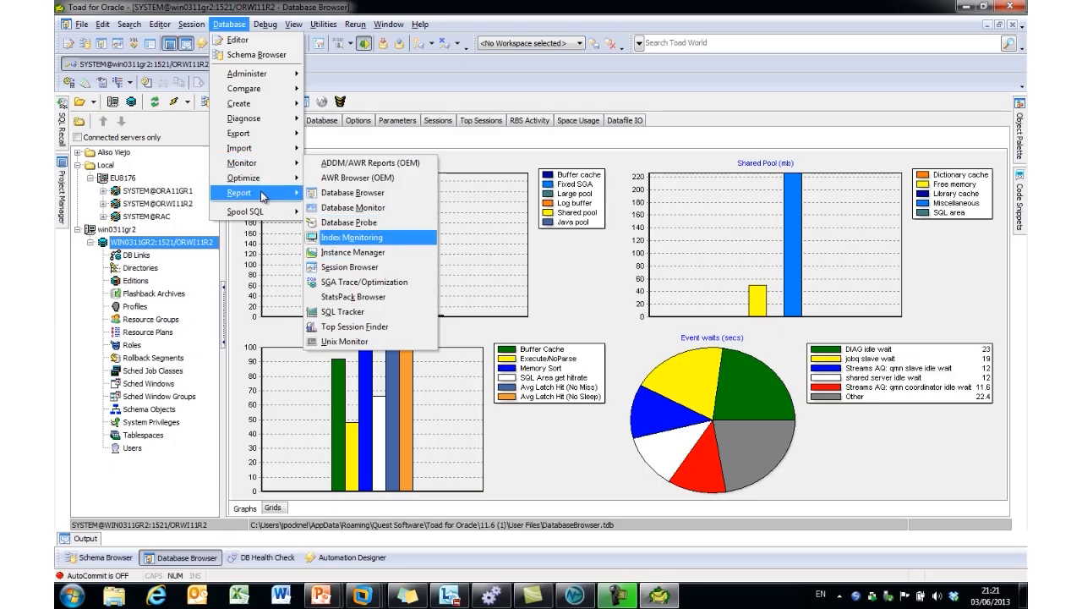
mouse_move(254, 187)
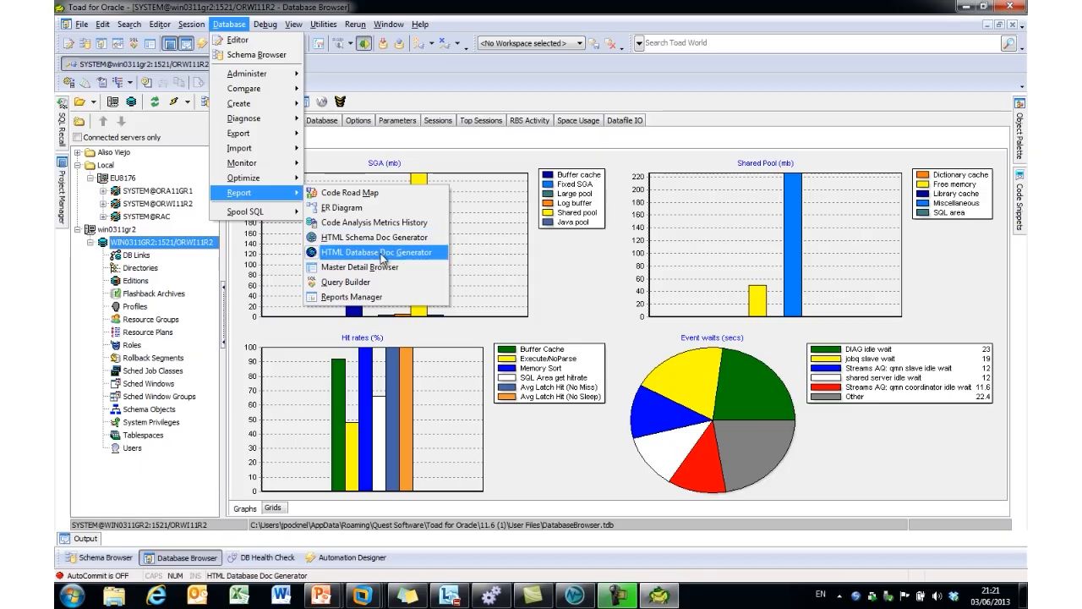
left_click(672, 367)
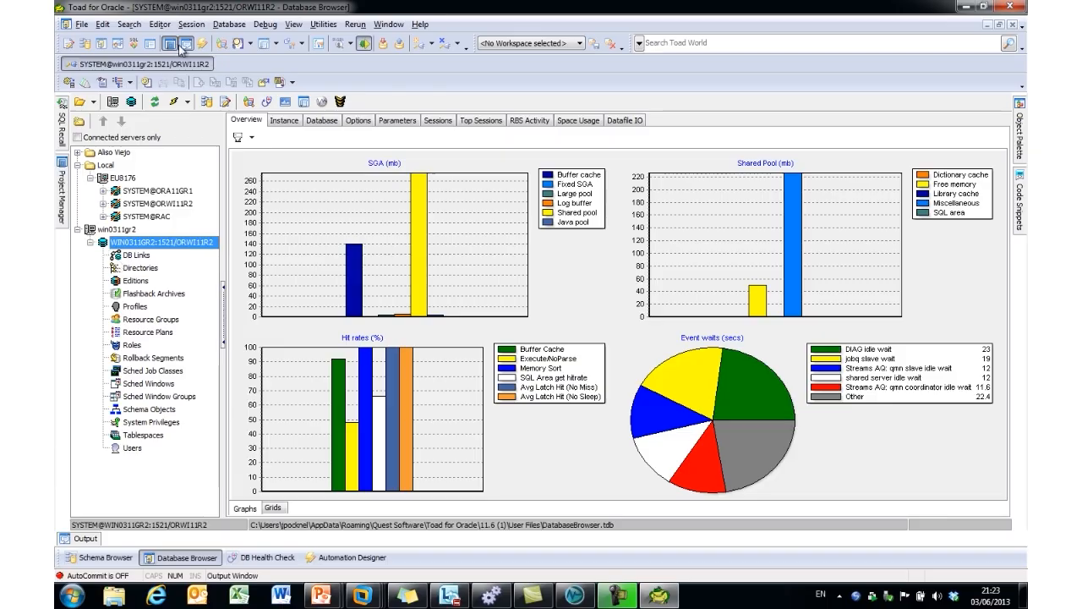
Open the Session Browser for WIN0311GR2:1521/ORWI11R2 and select the QUEST_PERF session with SID 27
right_click(103, 242)
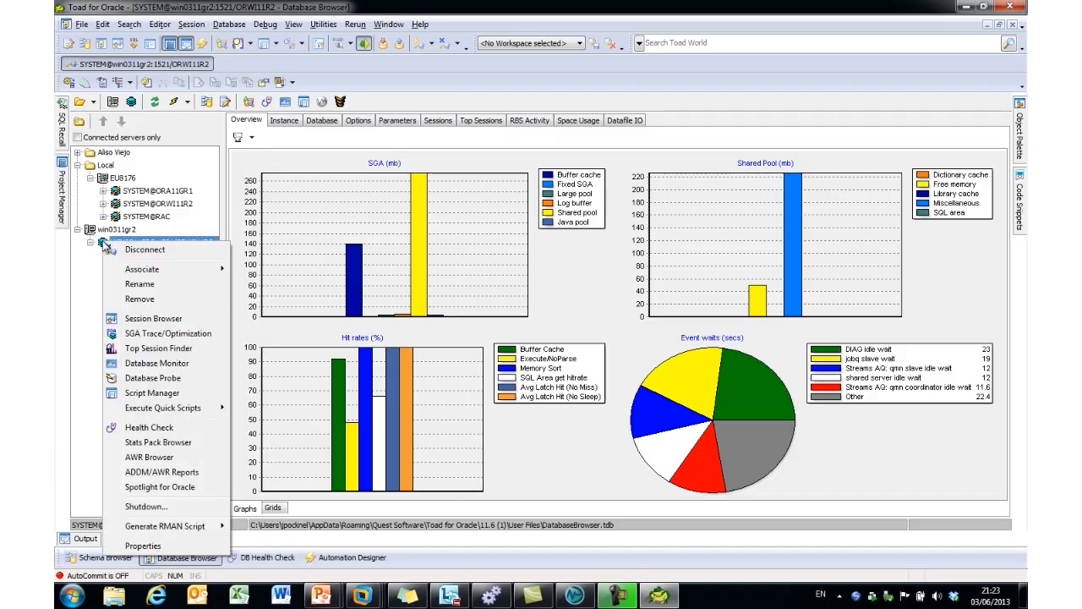
left_click(146, 320)
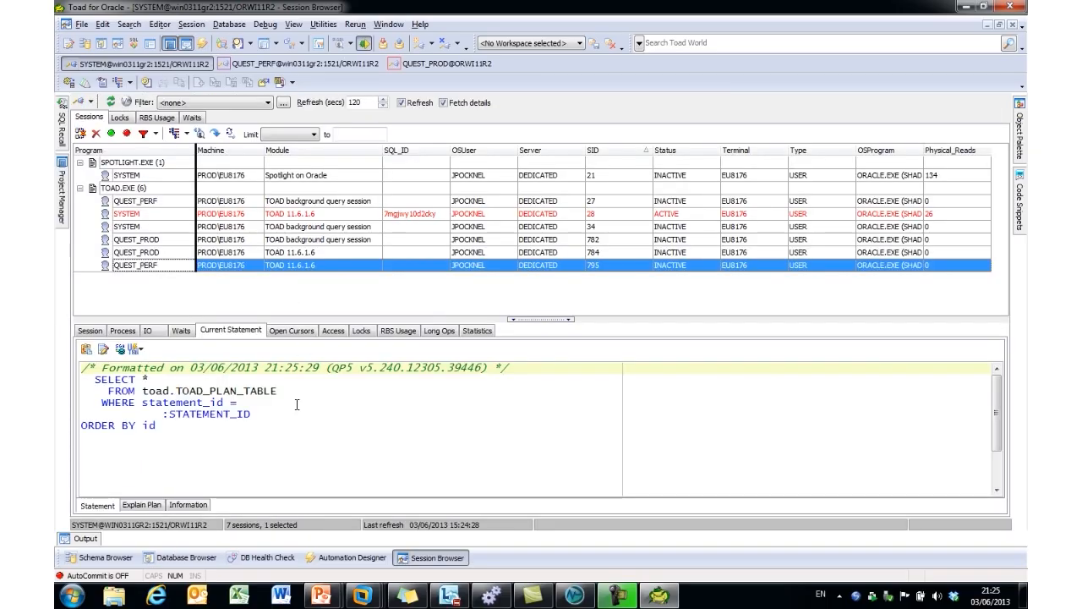
left_click(152, 202)
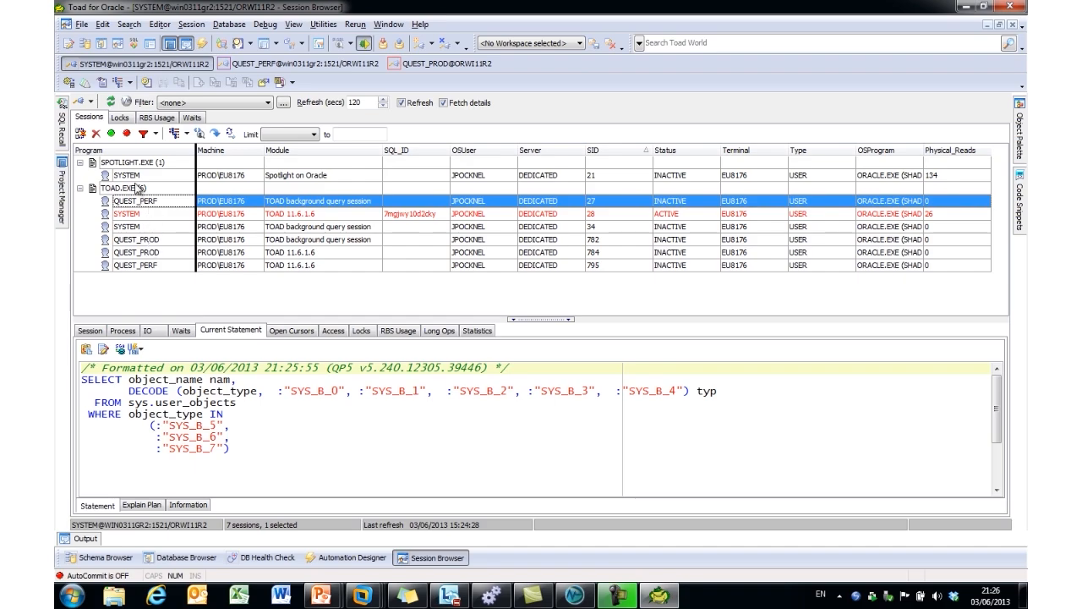
Review the trace methods and start a DBMS_Monitor trace of the SID 27 session, including waits and binds
left_click(111, 134)
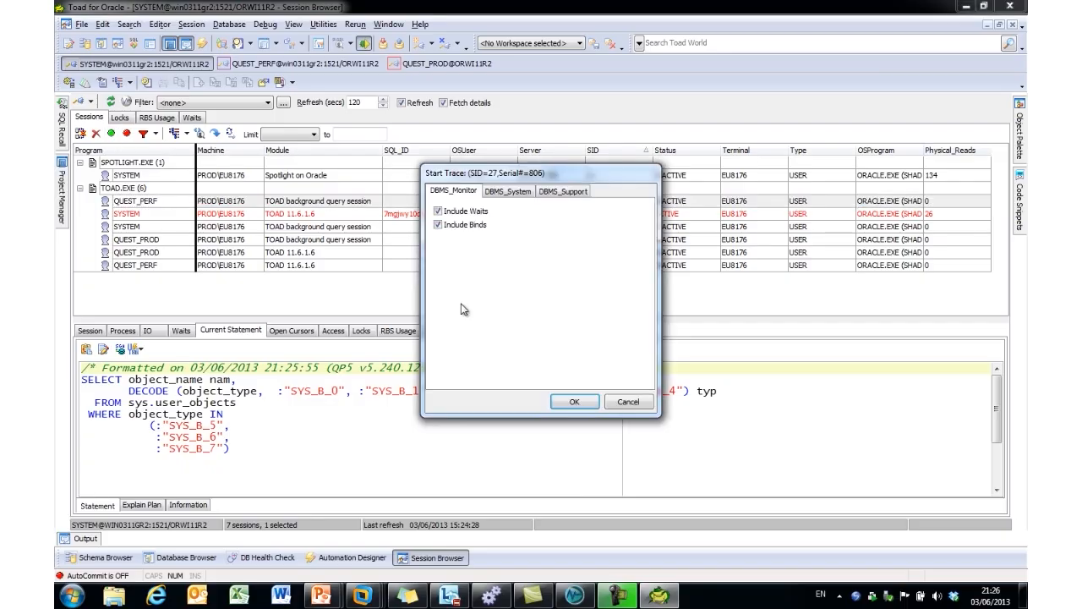
left_click(558, 193)
left_click(521, 193)
left_click(440, 196)
left_click(572, 403)
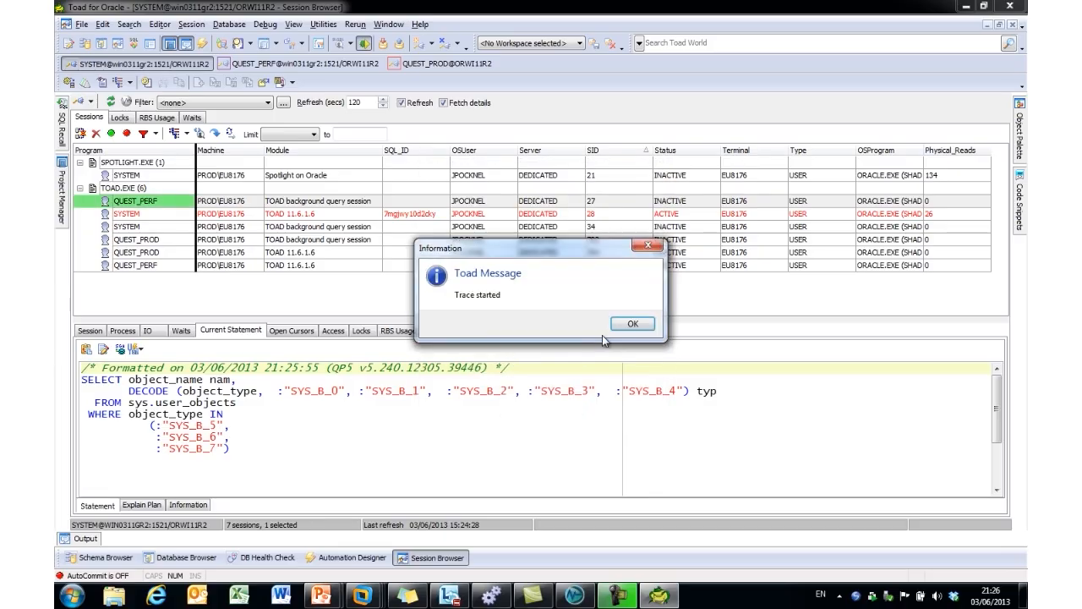
left_click(633, 324)
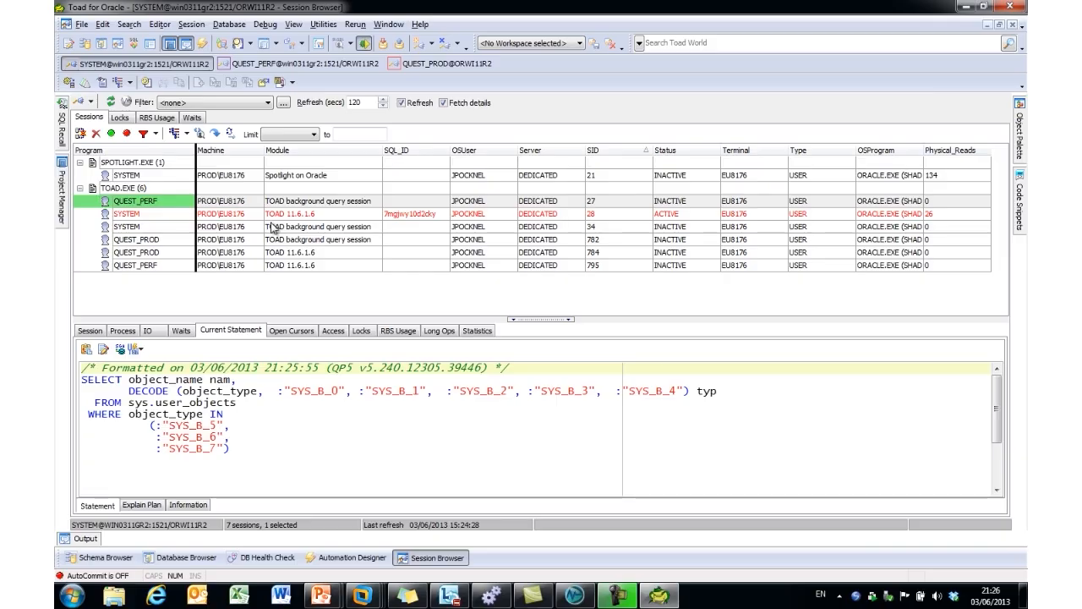
Switch to the QUEST_PERF connection and execute the SELECT MAX(EMP_SALARY) query in its editor
left_click(343, 64)
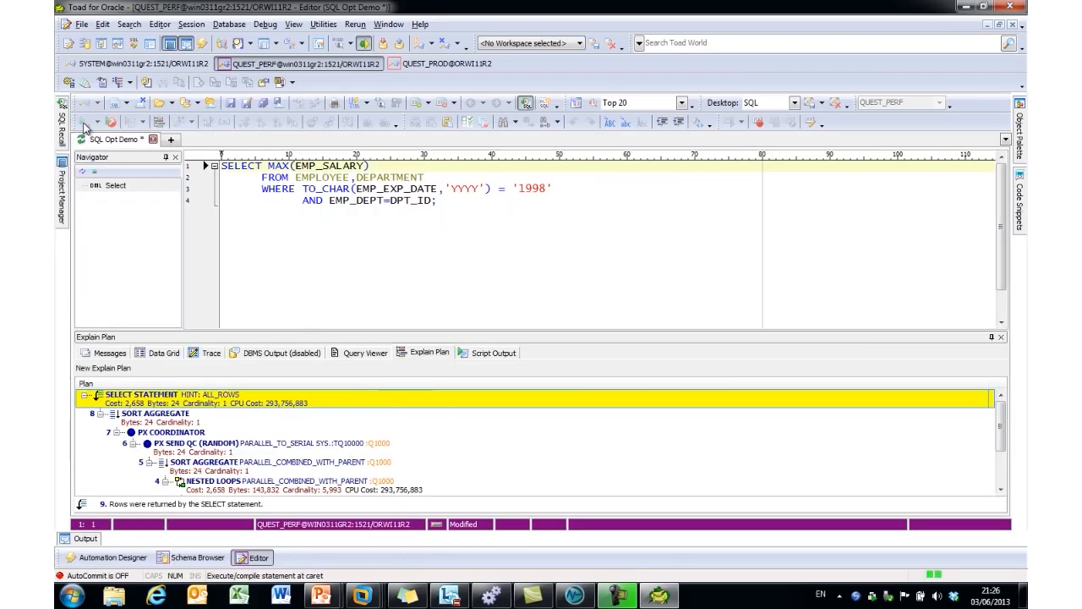
left_click(82, 123)
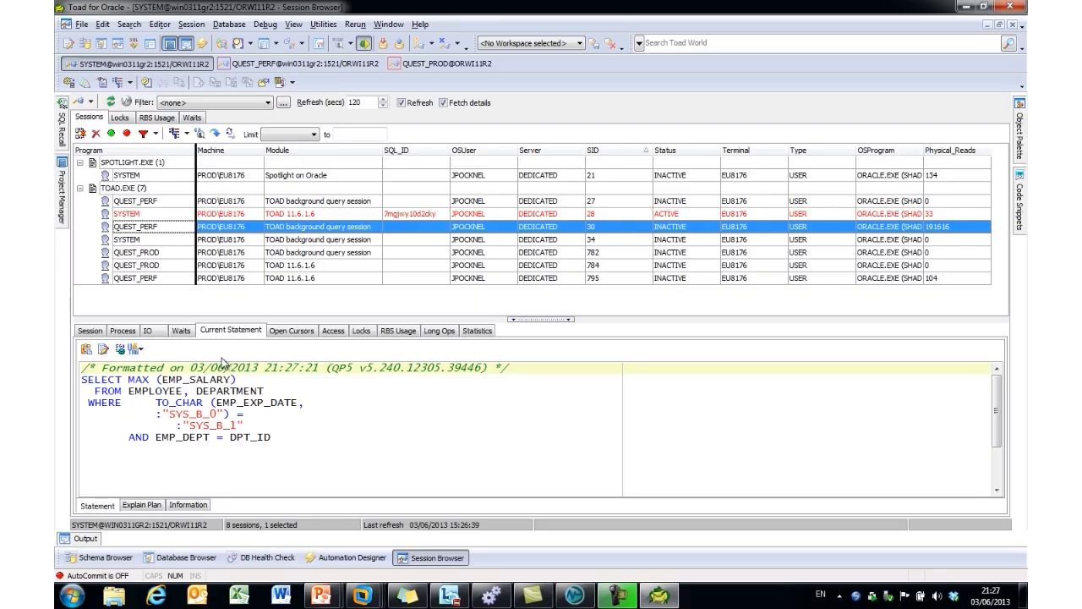
Trace the QUEST_PERF session with SID 30 including waits and binds, and open its trace file in the Trace File Browser
left_click(110, 134)
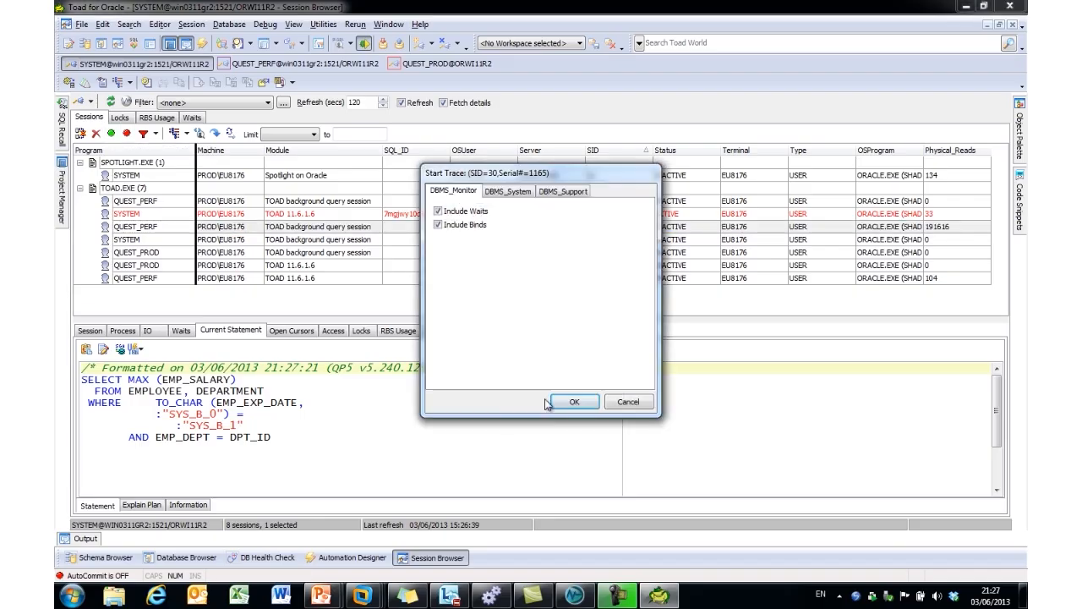
left_click(574, 402)
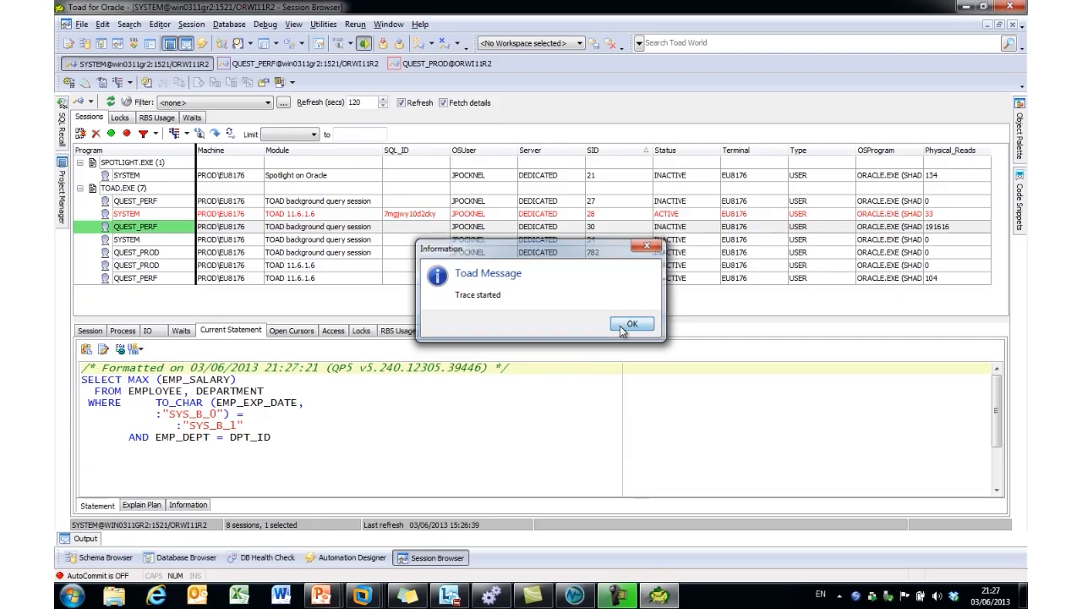
left_click(624, 328)
left_click(126, 137)
left_click(495, 310)
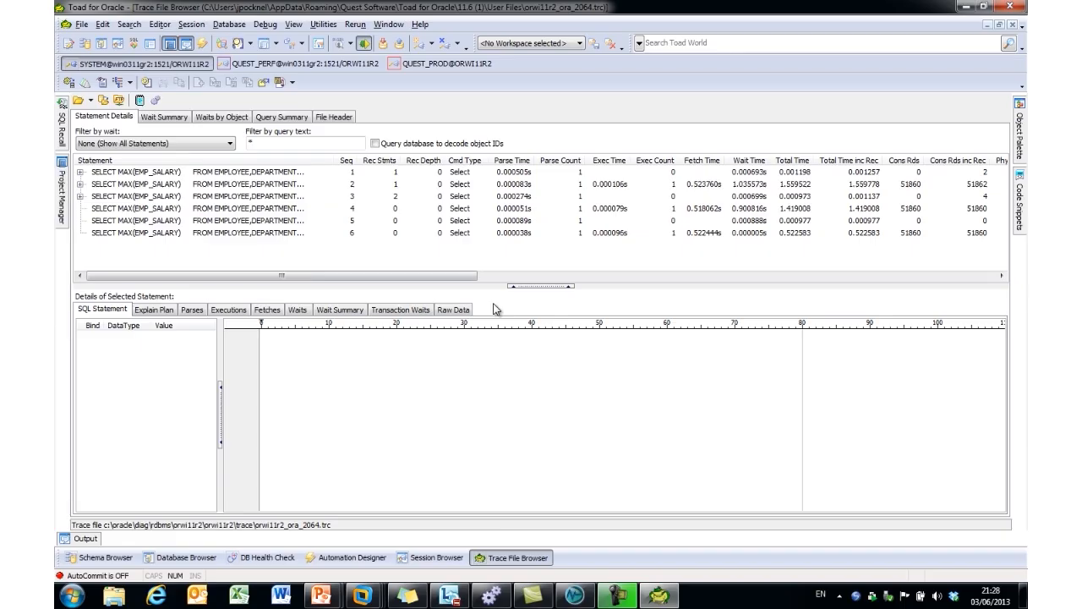
Expand the first SELECT MAX(EMP_SALARY) statement to view its recursive call, and inspect the bind values of the second statement
left_click(81, 173)
left_click(139, 174)
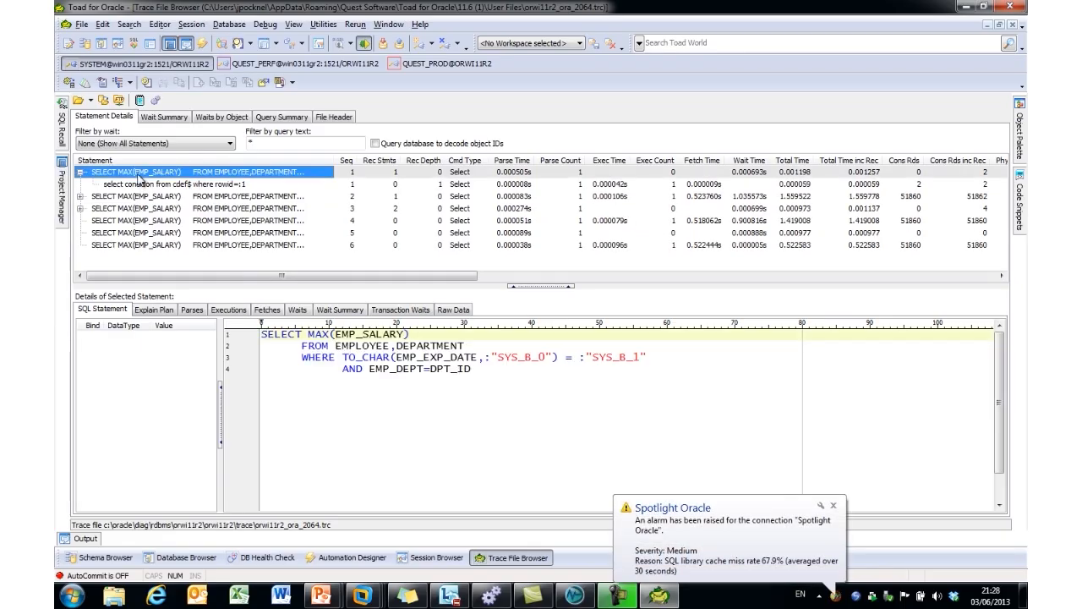
left_click(249, 197)
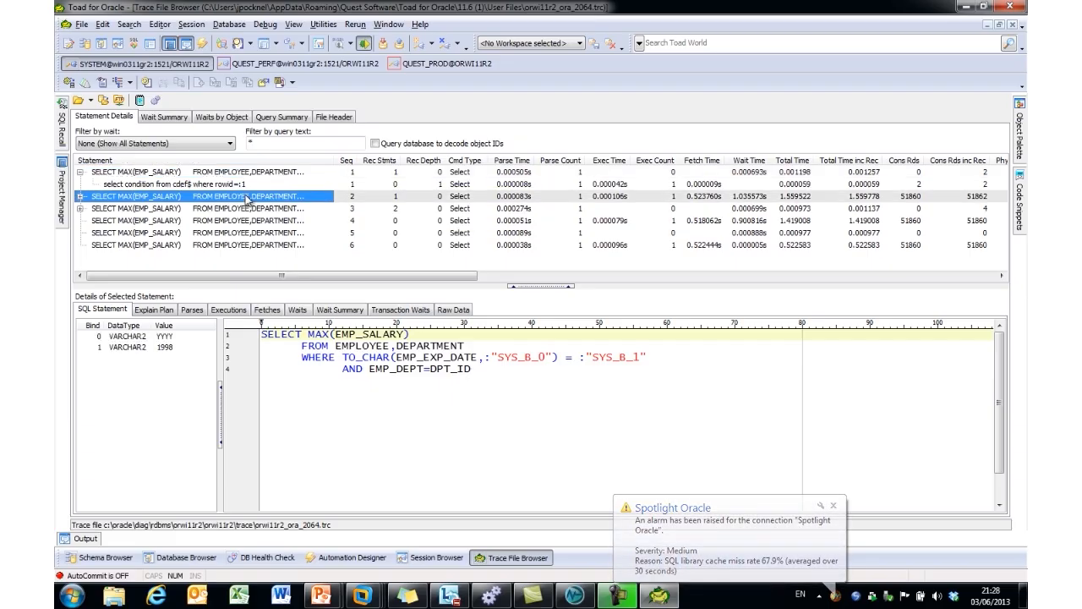
Review the trace file's wait summary, waits by object, query summary and file header
left_click(174, 121)
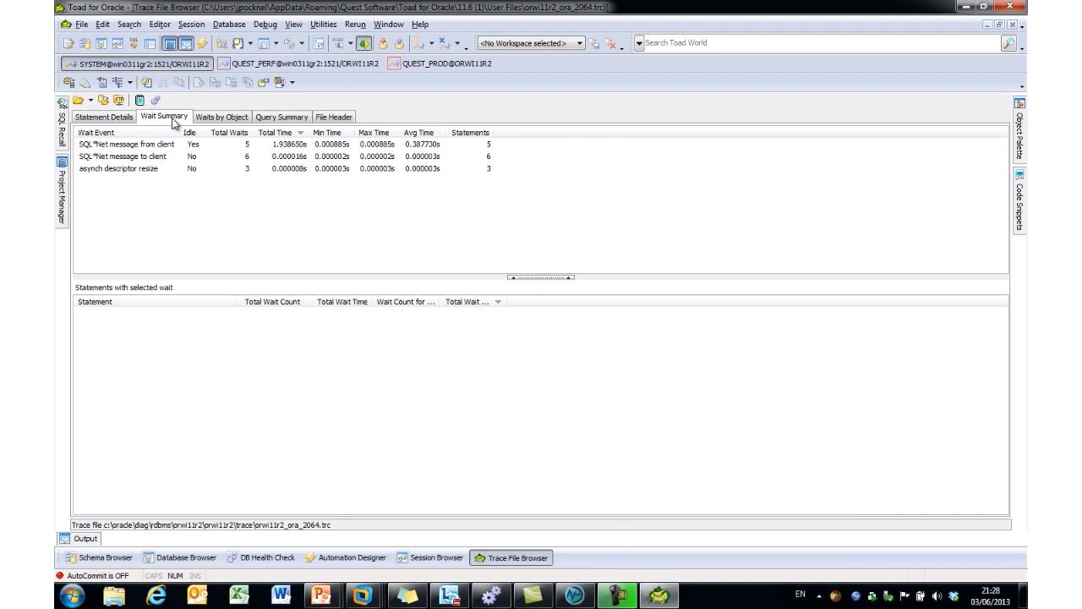
left_click(217, 118)
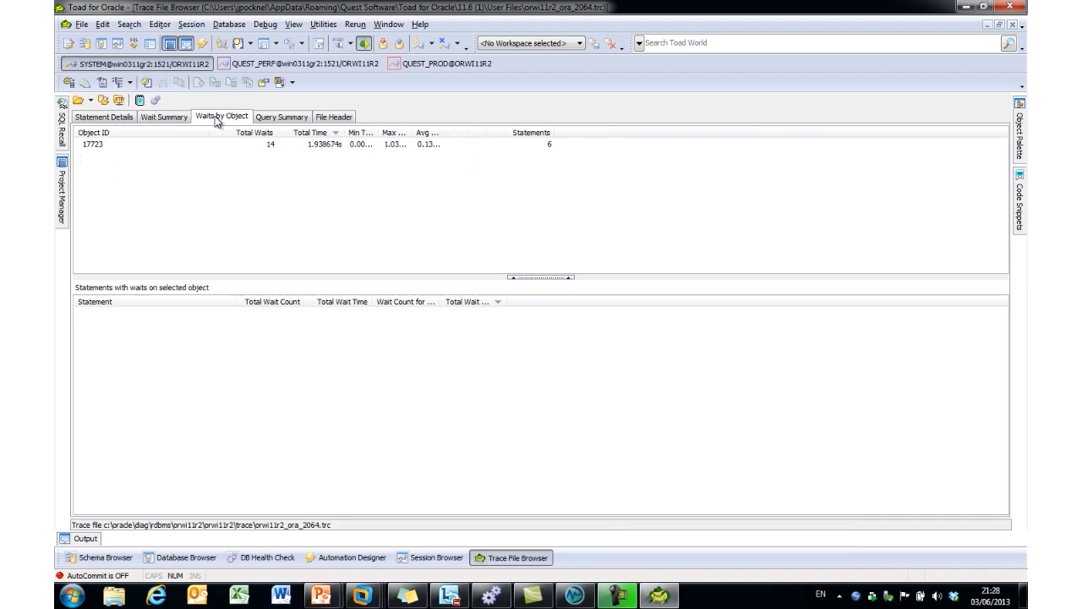
left_click(271, 118)
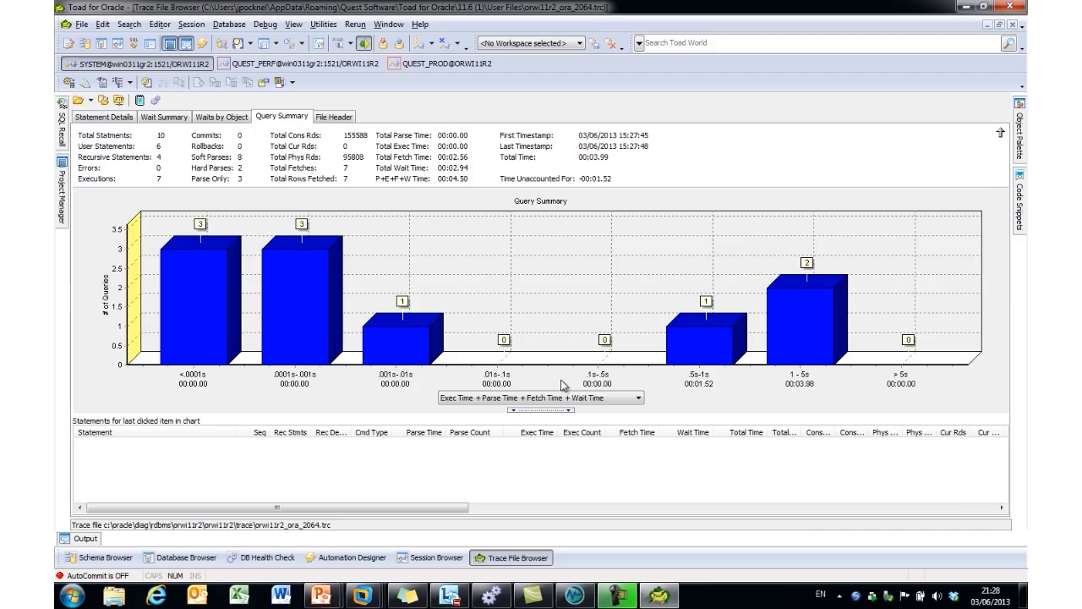
left_click(335, 118)
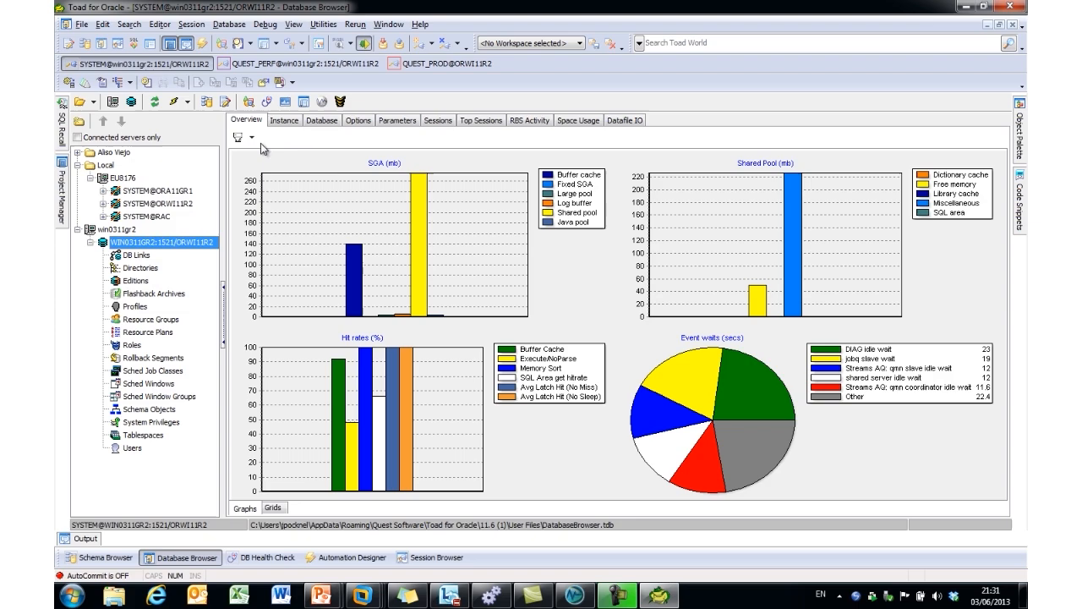
In the Script Manager, enable On File Menu for global index demo.sql in New group, and close the Script Manager
left_click(323, 24)
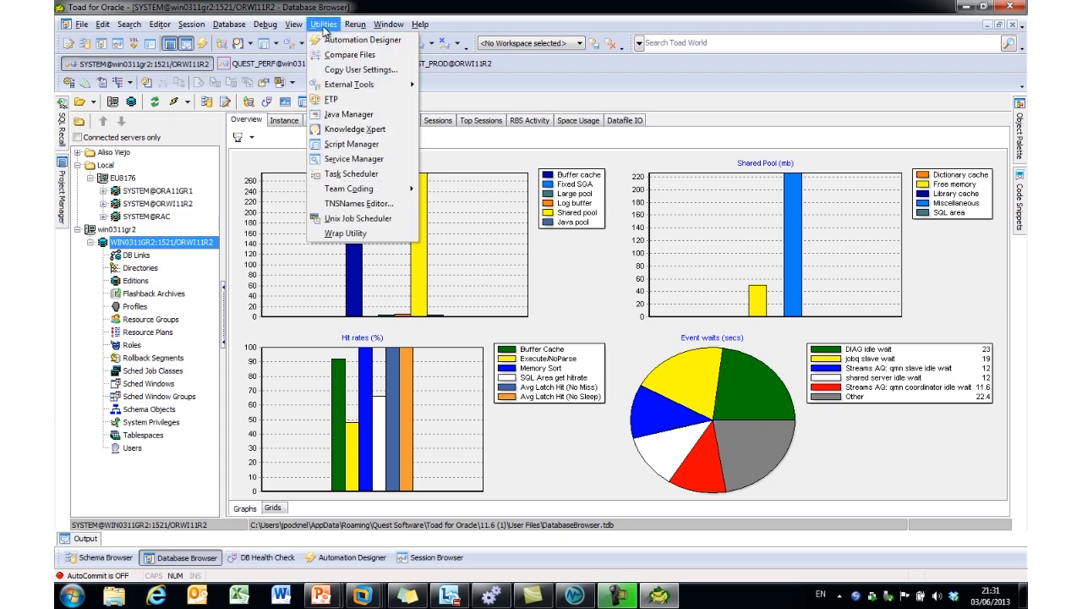
left_click(348, 144)
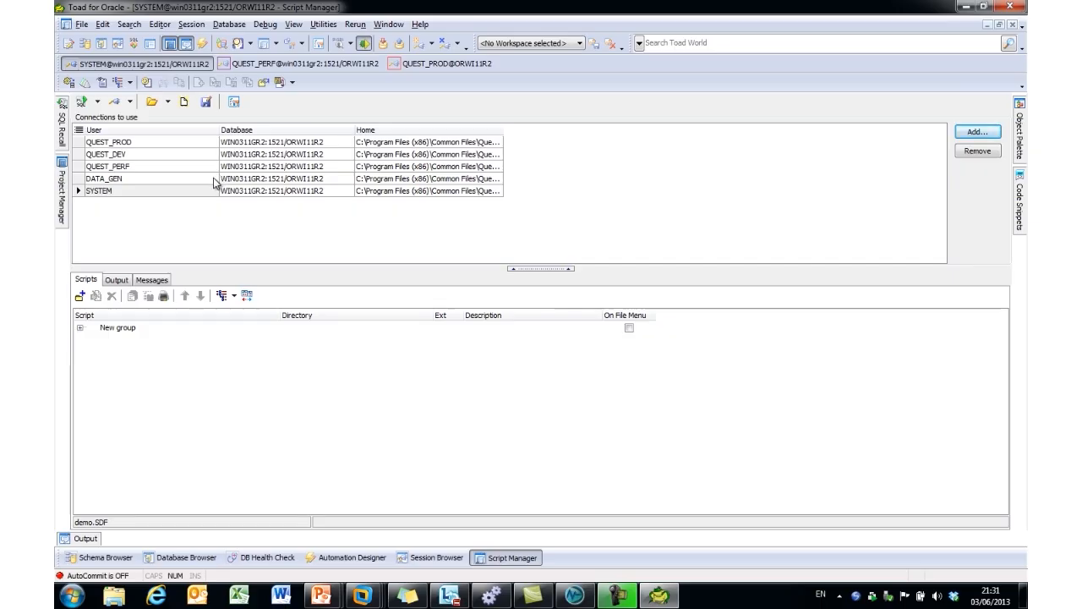
left_click(80, 327)
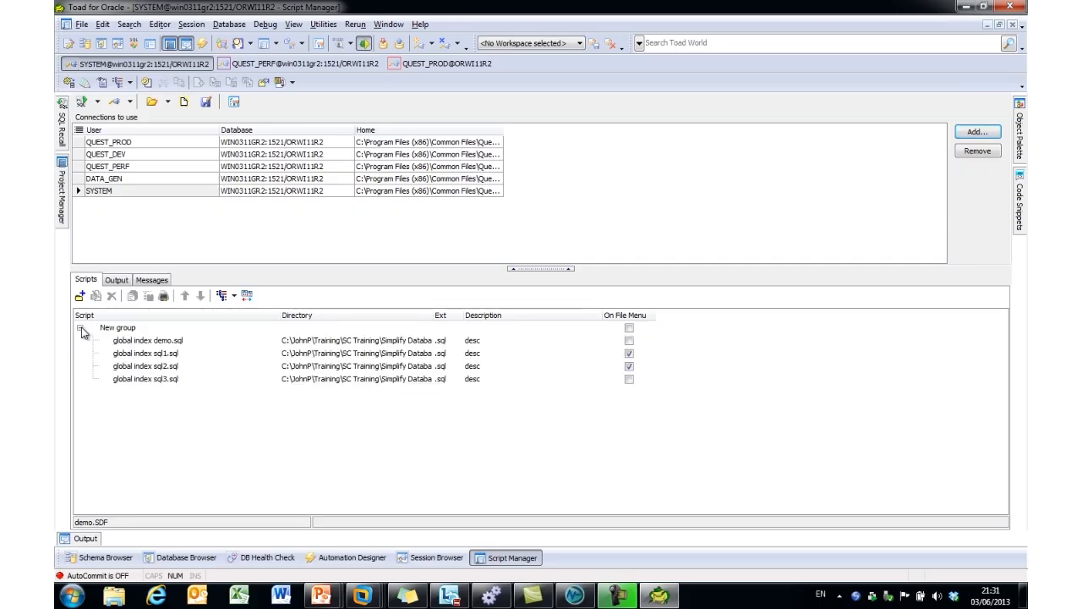
left_click(142, 342)
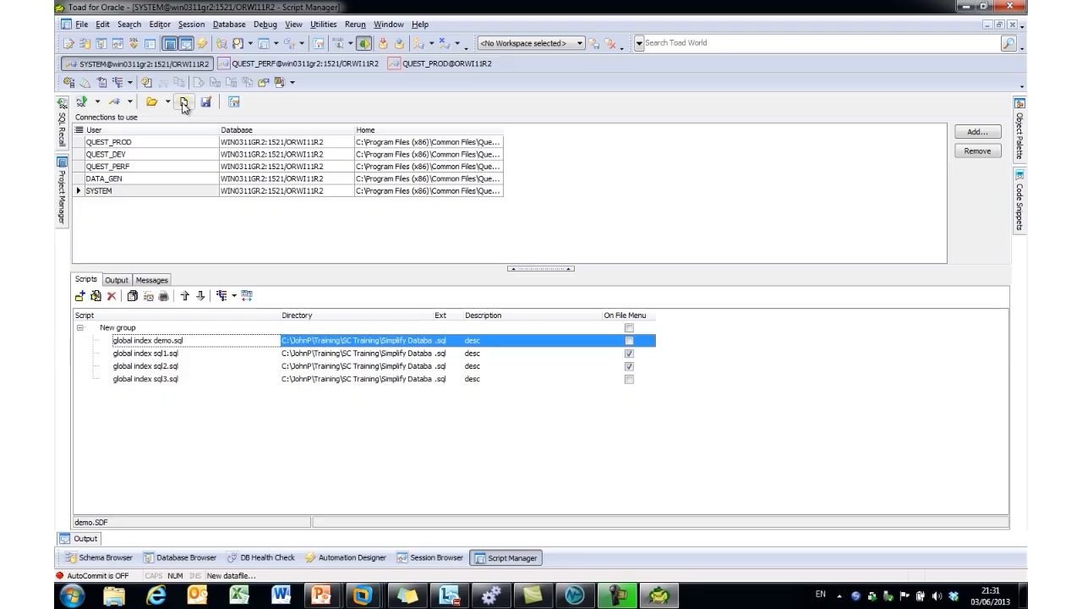
left_click(165, 356)
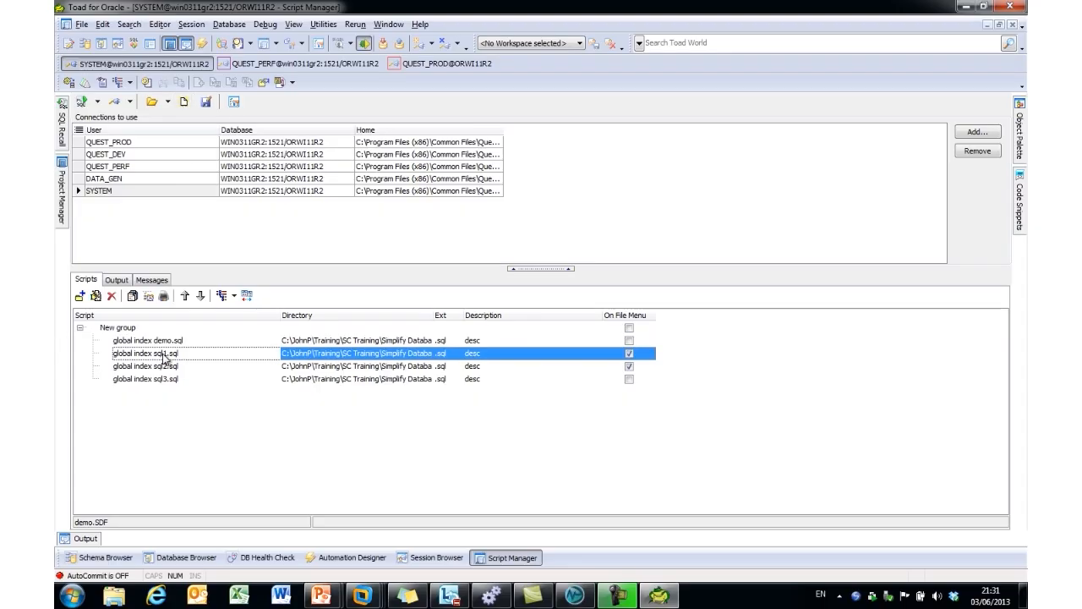
left_click(156, 368)
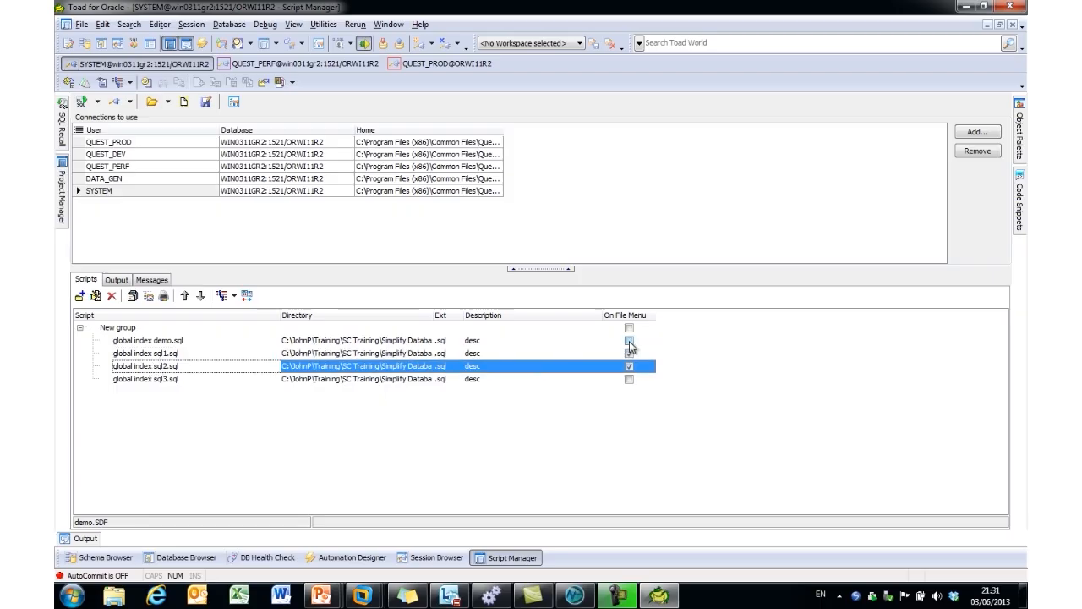
left_click(629, 341)
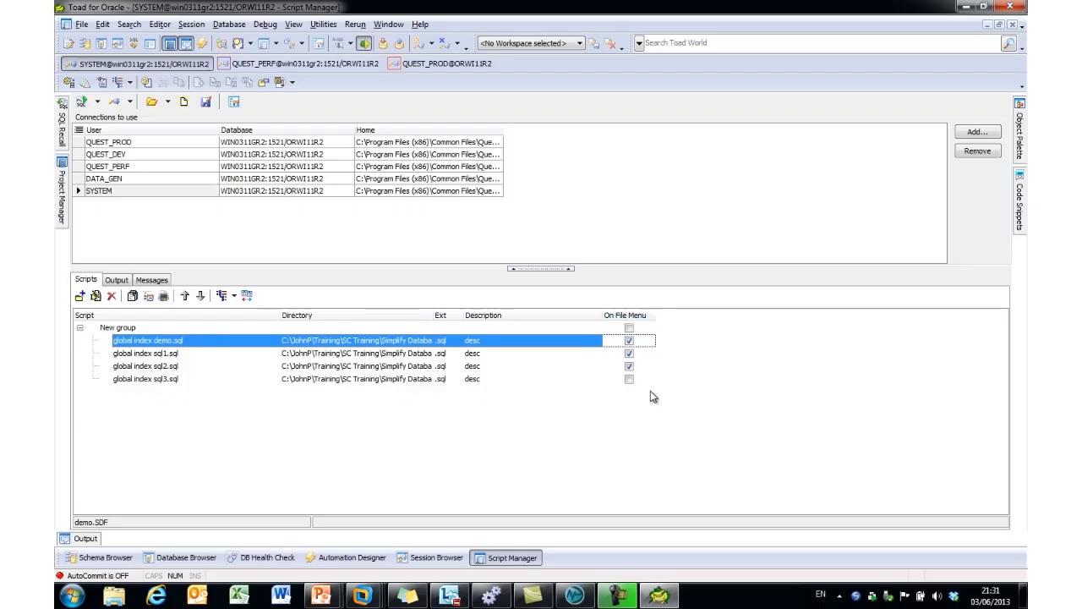
left_click(1014, 28)
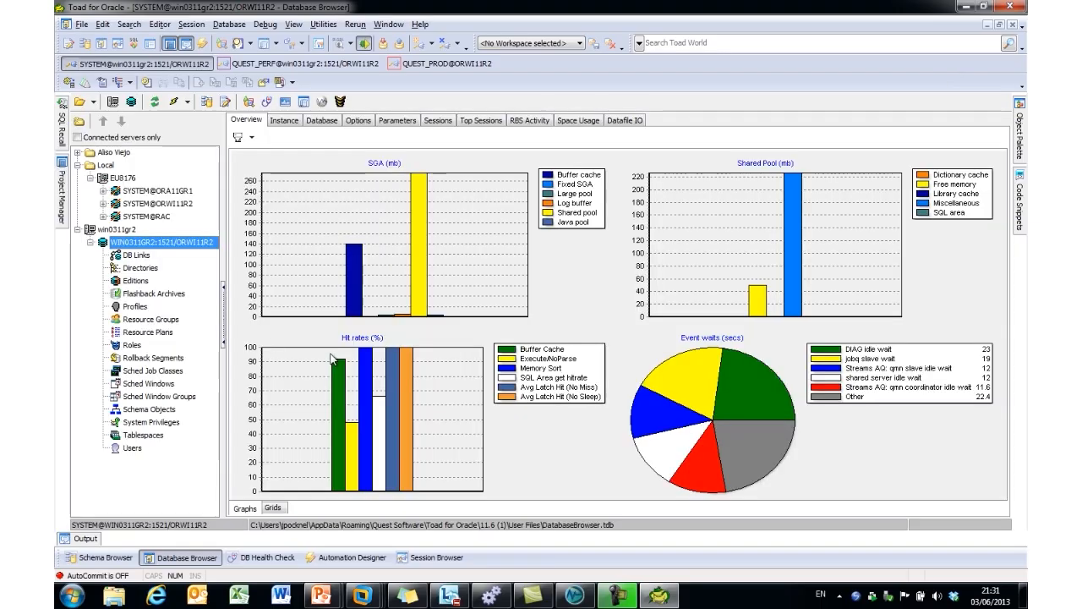
Look through the quick scripts in Schema Objects.sdf and demo.SDF that can be executed against WIN0311GR2:1521/ORWI11R2
right_click(106, 248)
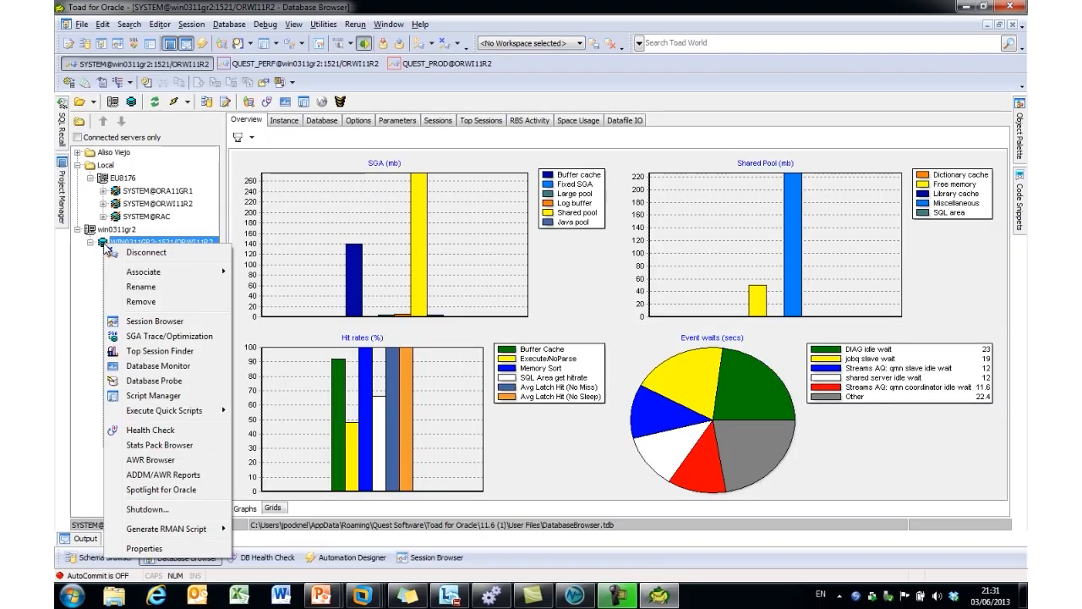
mouse_move(167, 414)
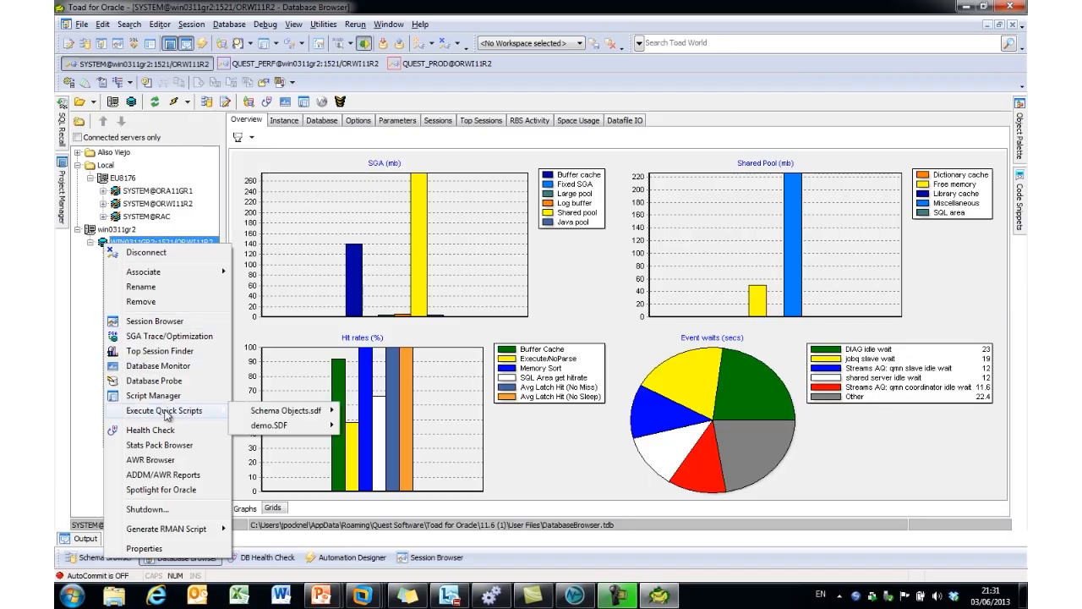
mouse_move(272, 415)
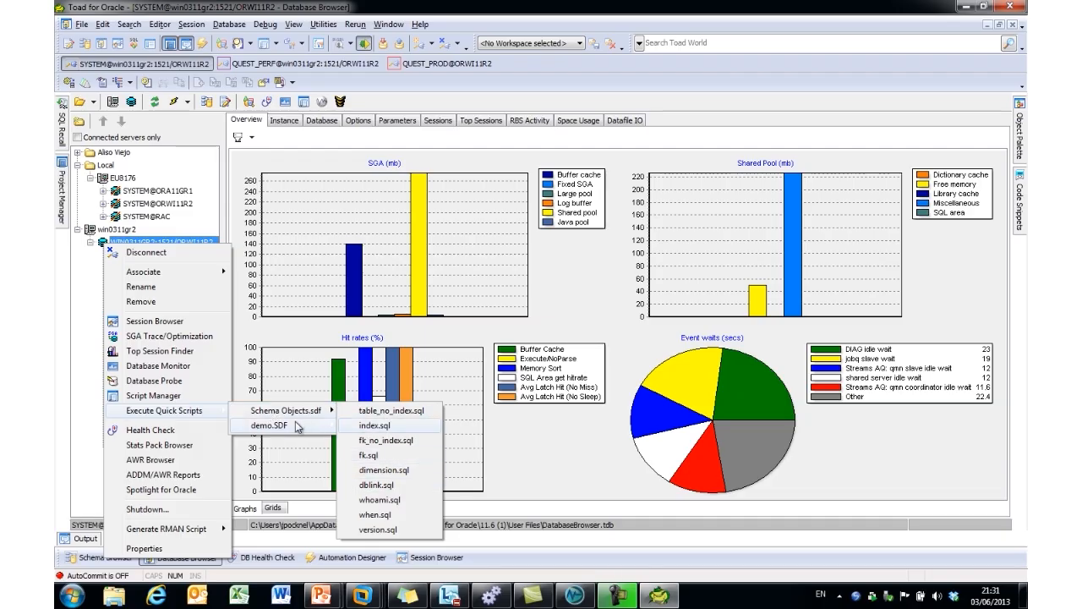
mouse_move(294, 431)
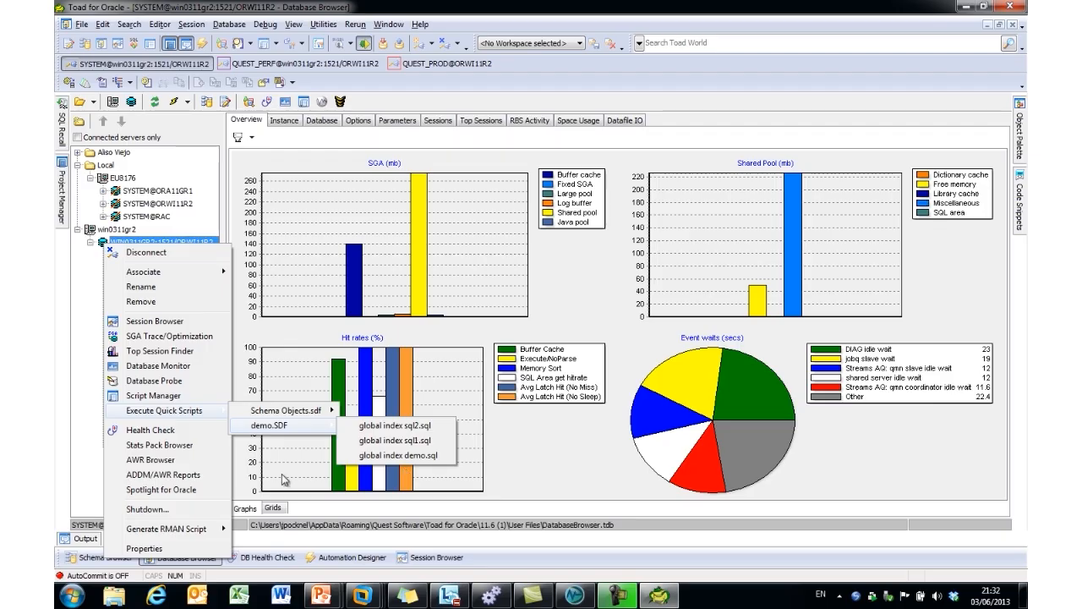
left_click(256, 12)
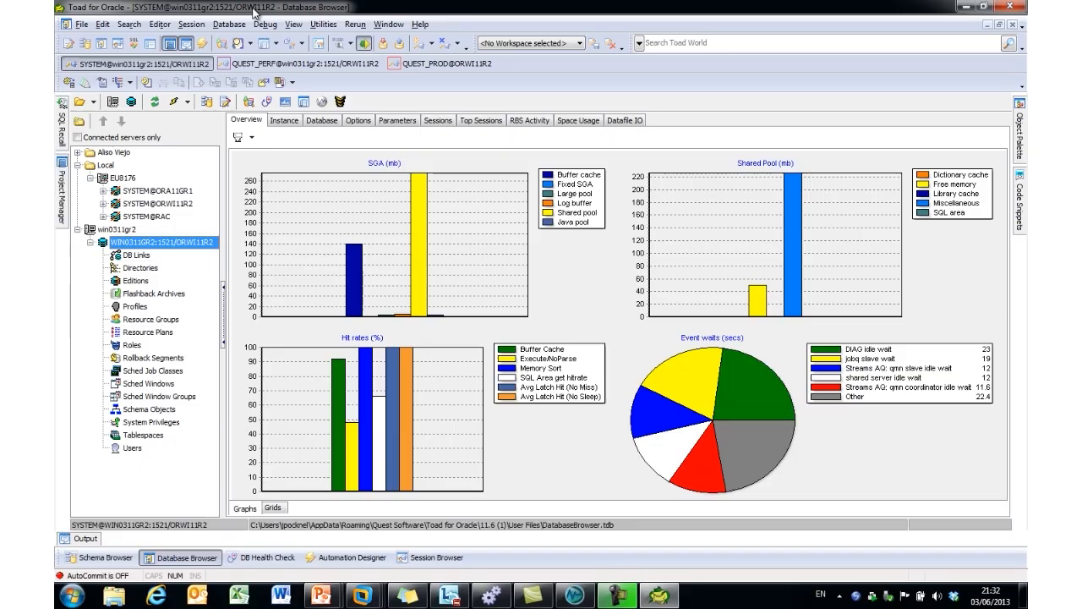
Open the Database Monitor for WIN0311GR2:1521/ORWI11R2, refresh its data and review all the charts
right_click(106, 243)
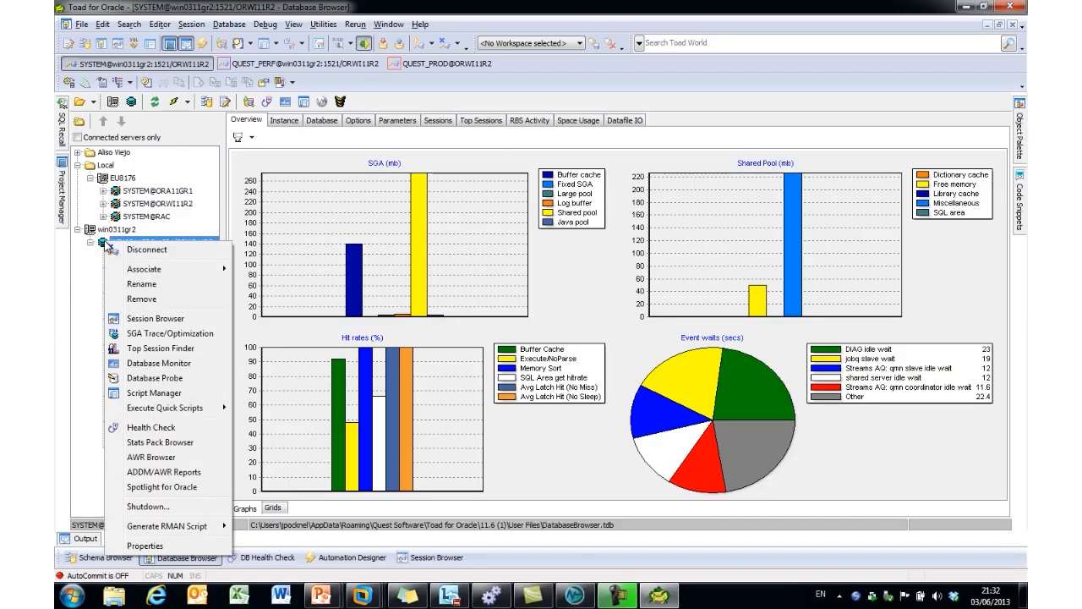
left_click(159, 363)
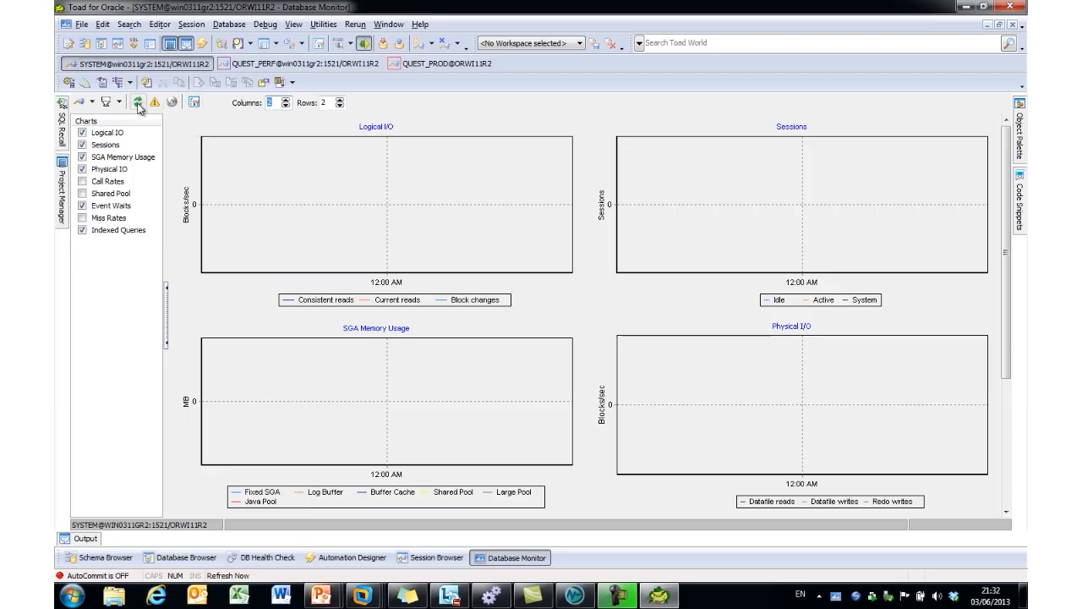
left_click(139, 105)
left_click(142, 105)
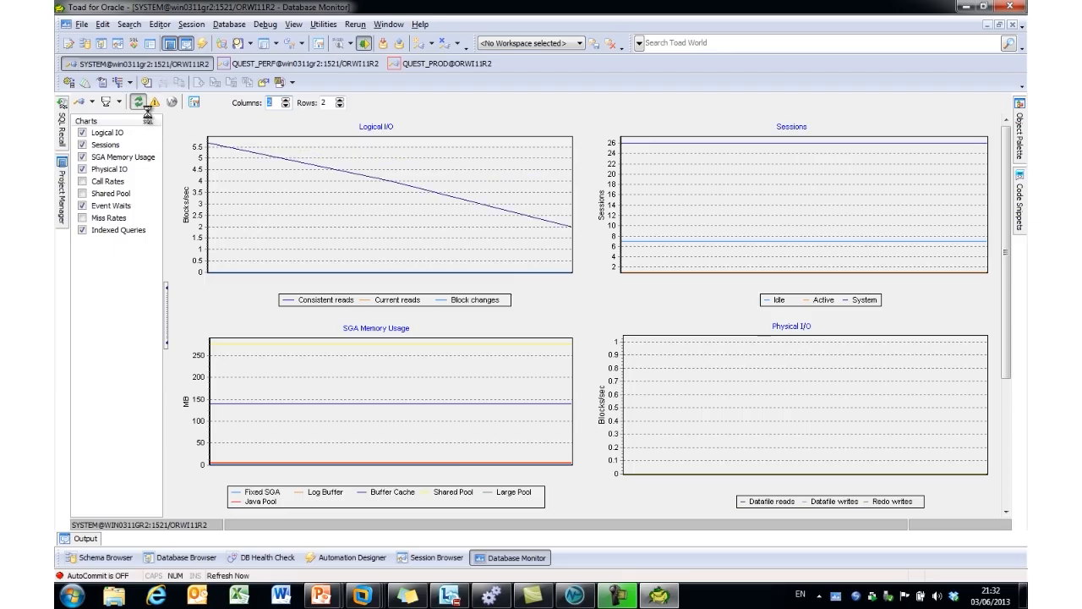
left_click(139, 105)
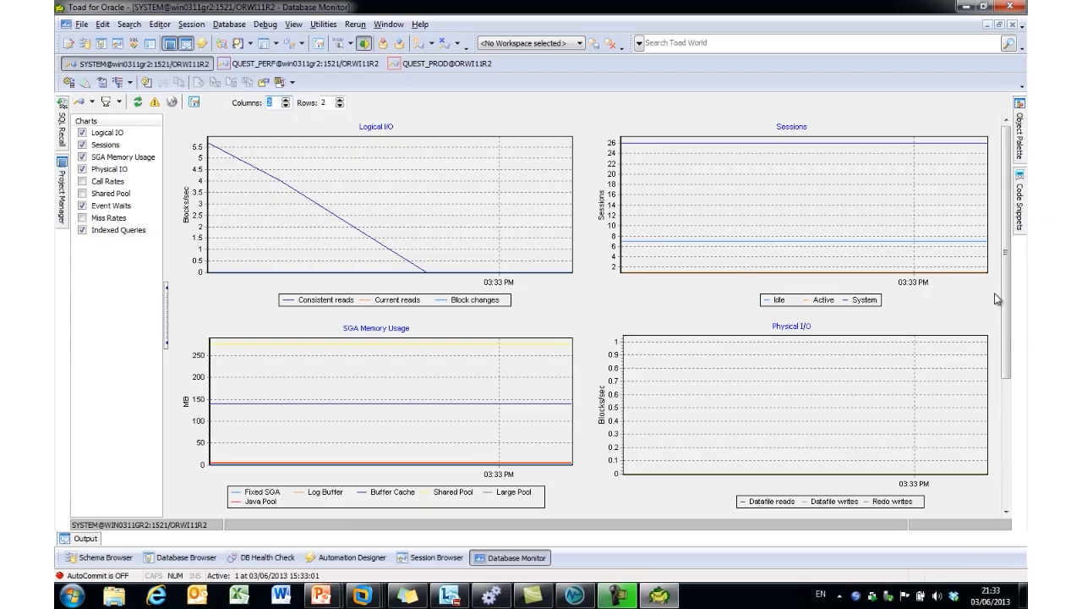
scroll(1009, 386, "down", 3)
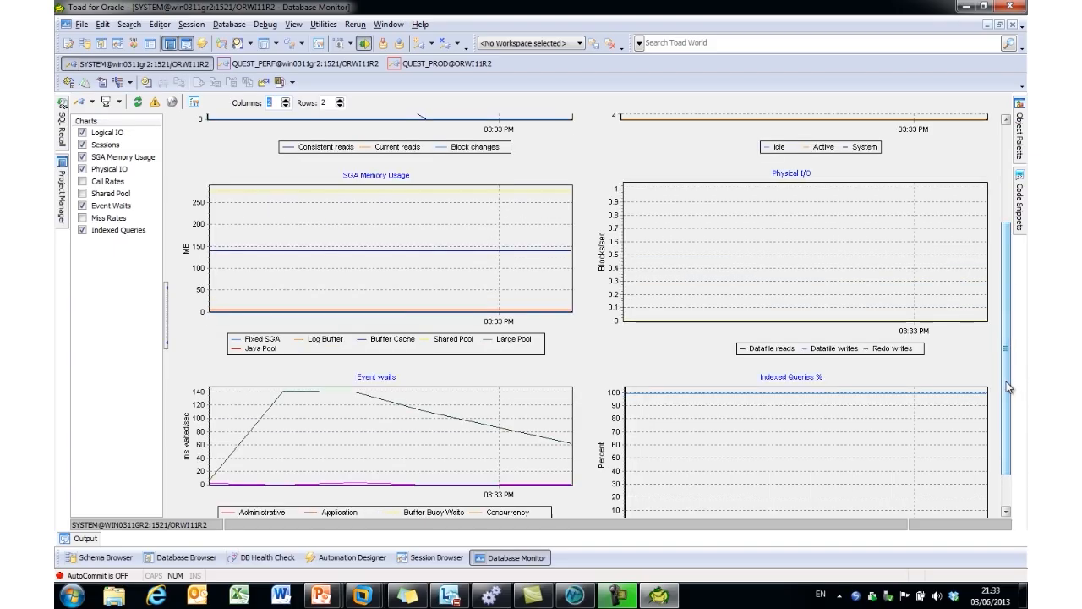
scroll(1006, 381, "up", 3)
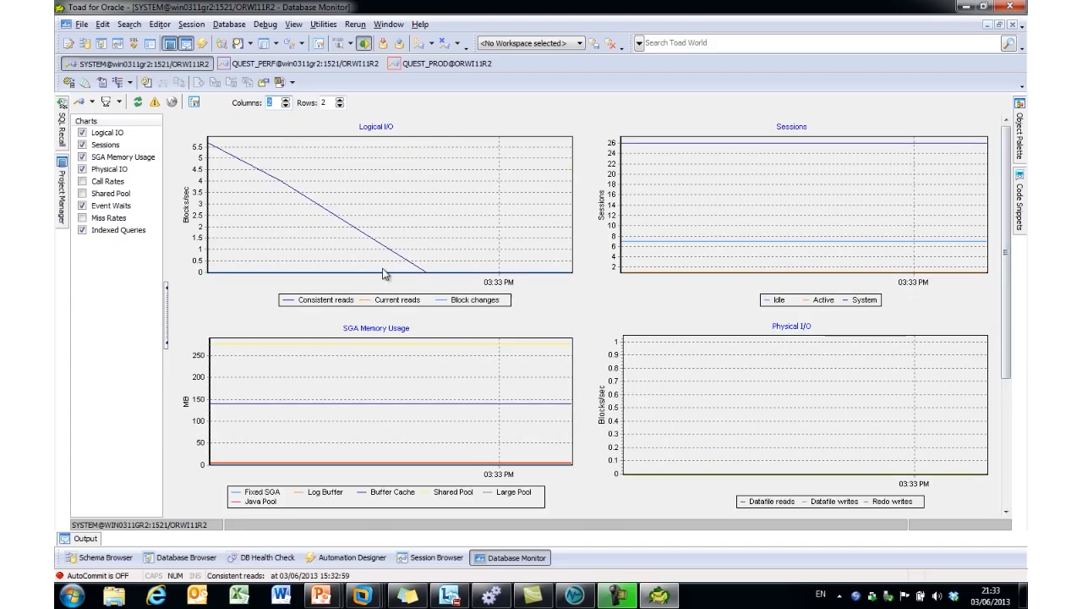
Review the alert settings in the DB Monitor options, including the thresholds for active sessions, and accept the options
left_click(195, 103)
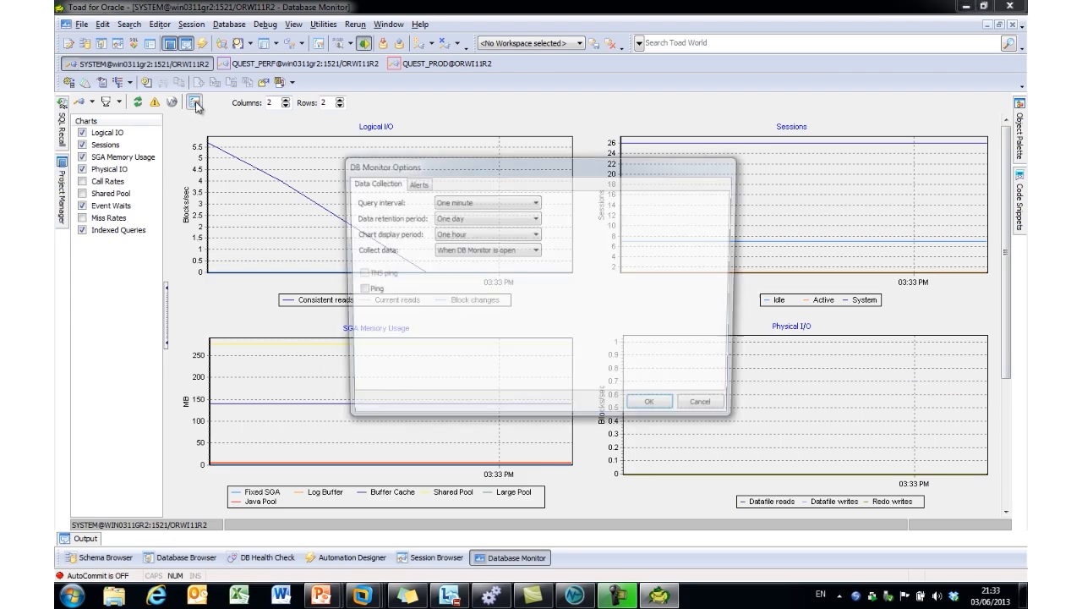
left_click(414, 183)
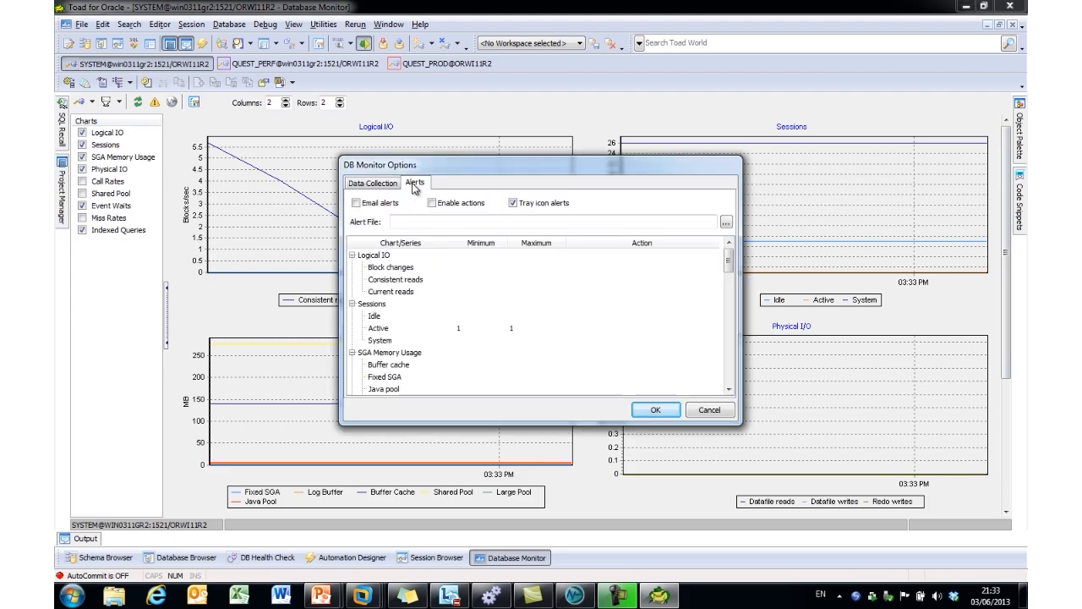
mouse_move(732, 264)
left_mouse_down()
mouse_move(745, 359)
mouse_move(729, 256)
left_mouse_up()
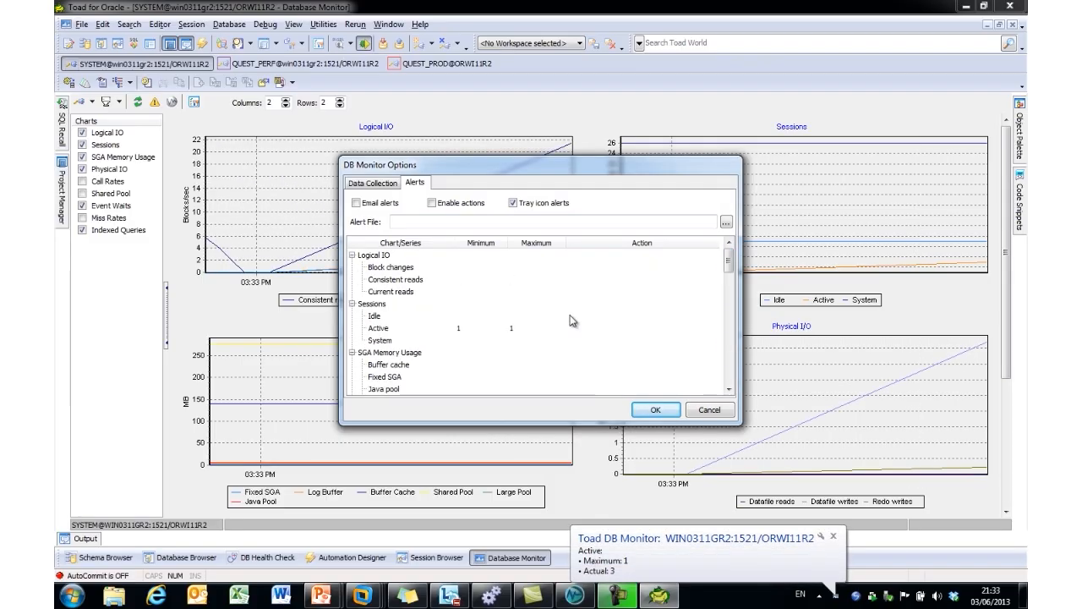
left_click(380, 331)
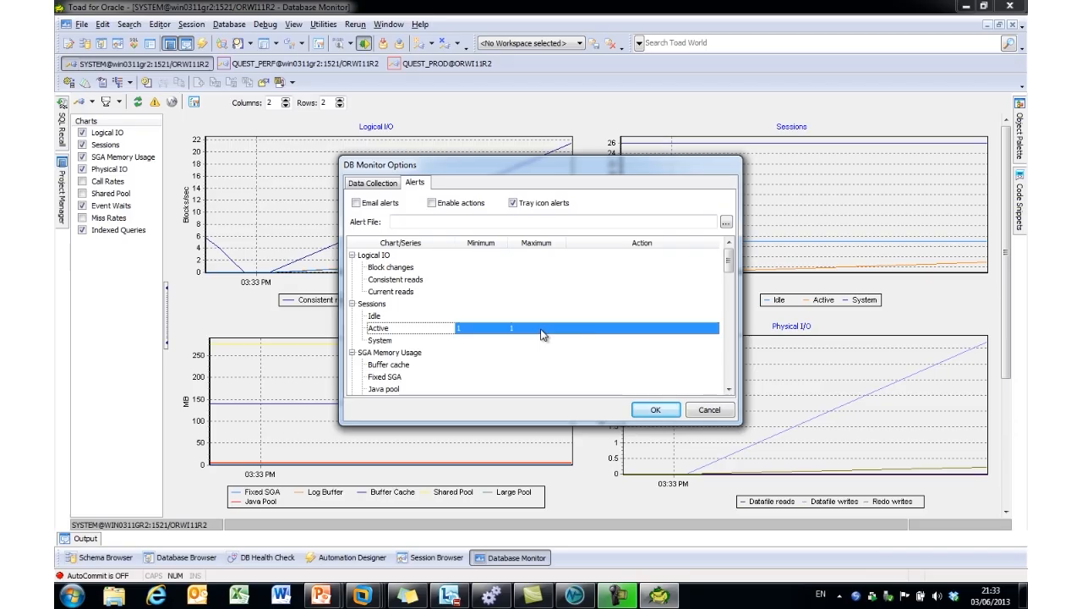
left_click(654, 411)
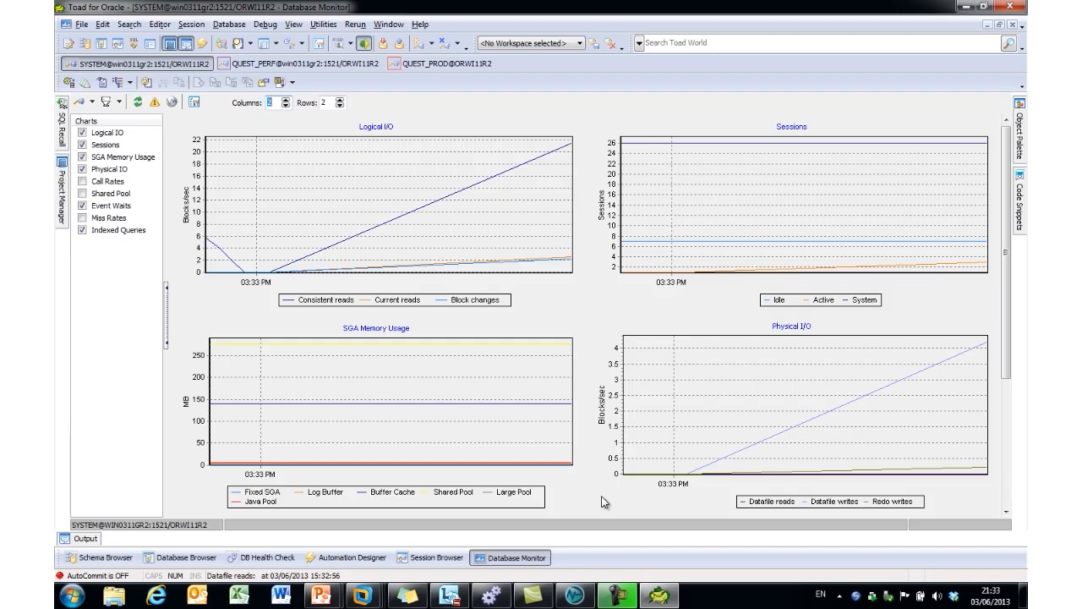
Launch Spotlight for Oracle on SYSTEM@WIN0311GR2:1521/ORWI11R2 from Toad's notification area entry, and dismiss the DB Monitor alert
left_click(839, 597)
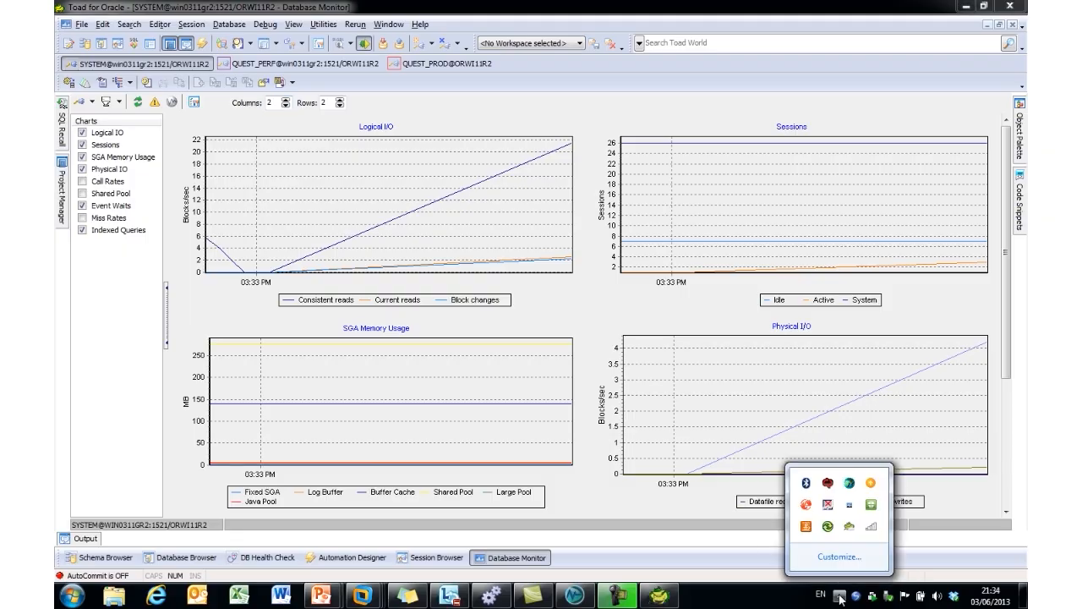
right_click(850, 508)
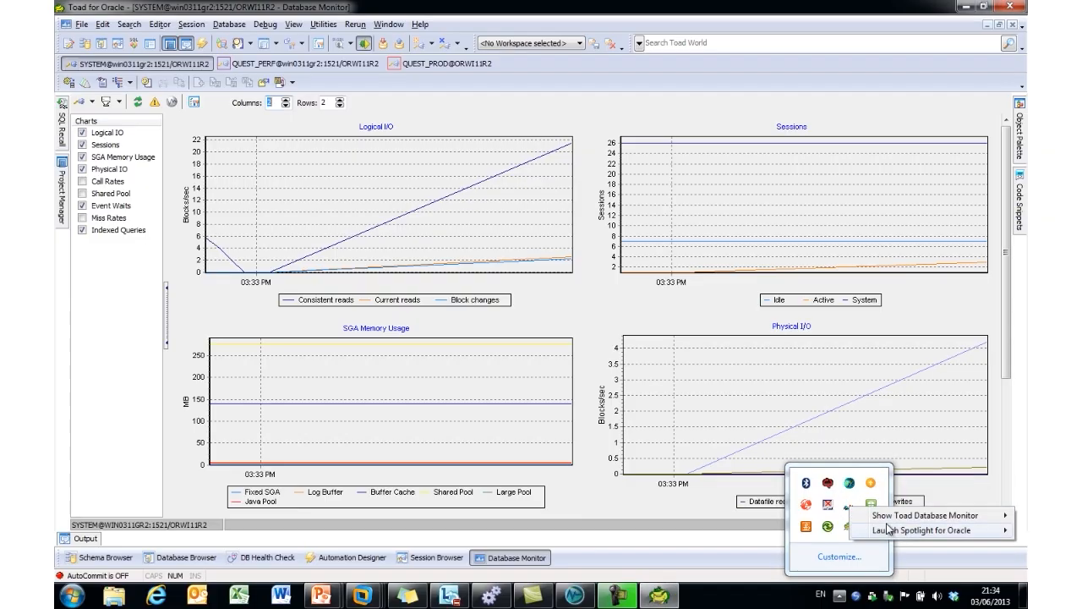
mouse_move(892, 531)
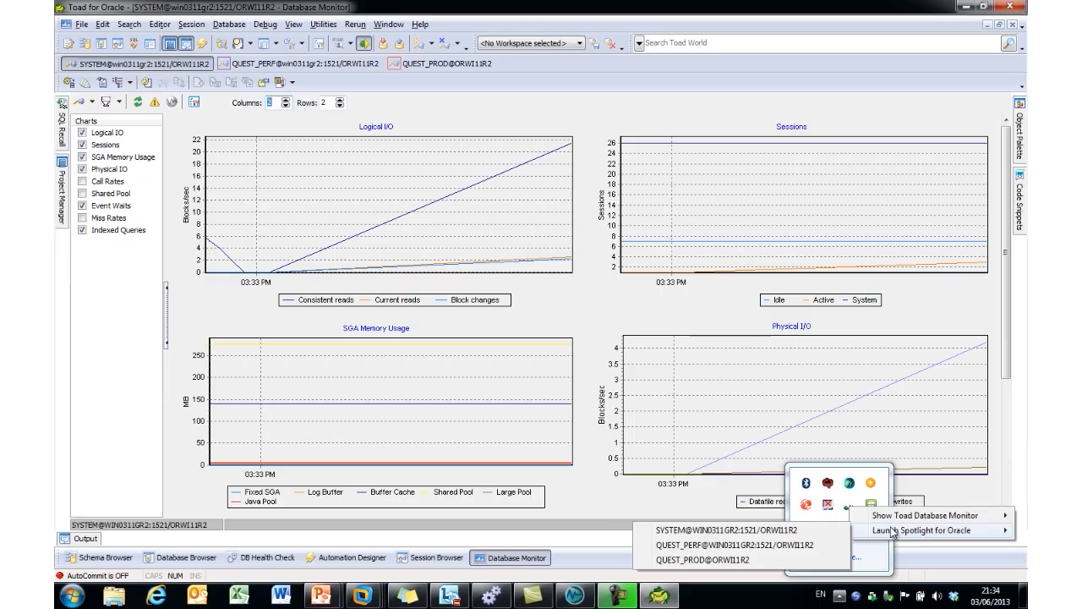
left_click(726, 530)
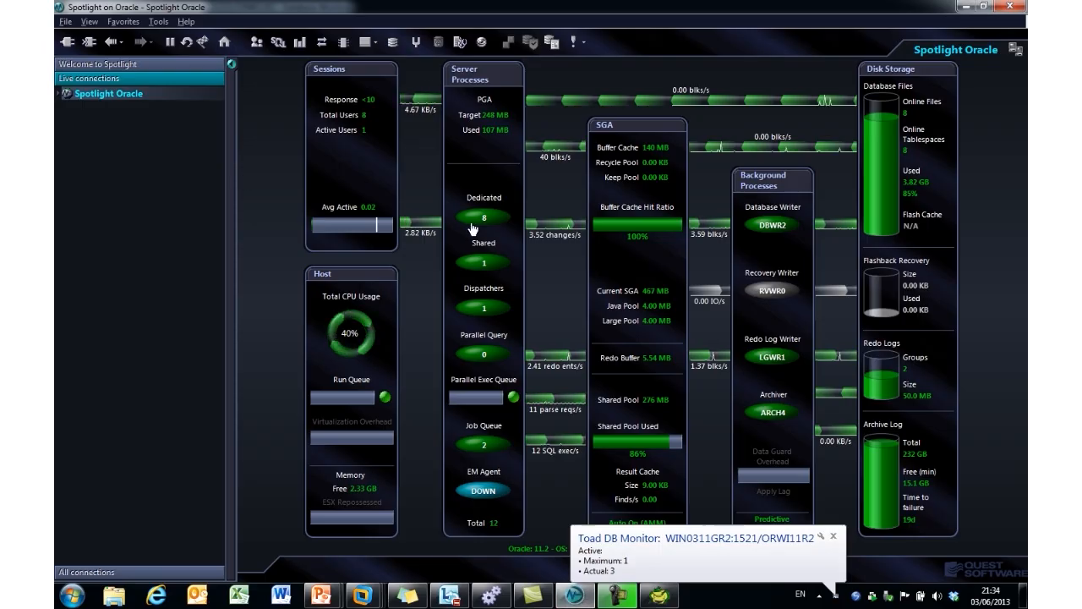
left_click(835, 533)
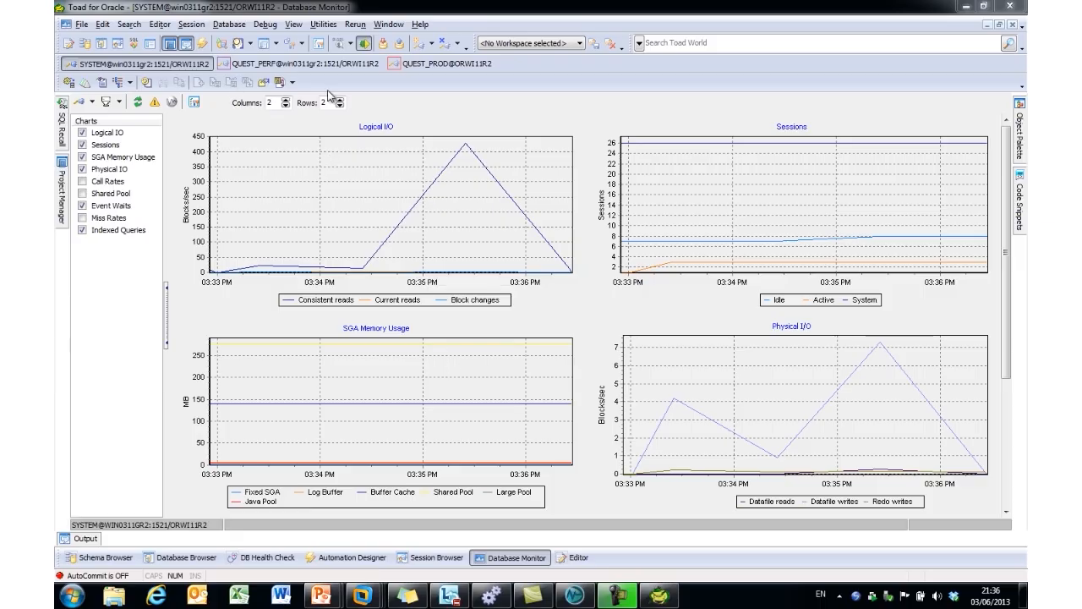
Execute the Editor's update on QUEST_PROD.OW_CUSTOMERS that sets name to 'TOAD' where name is like 'T%'
left_click(435, 64)
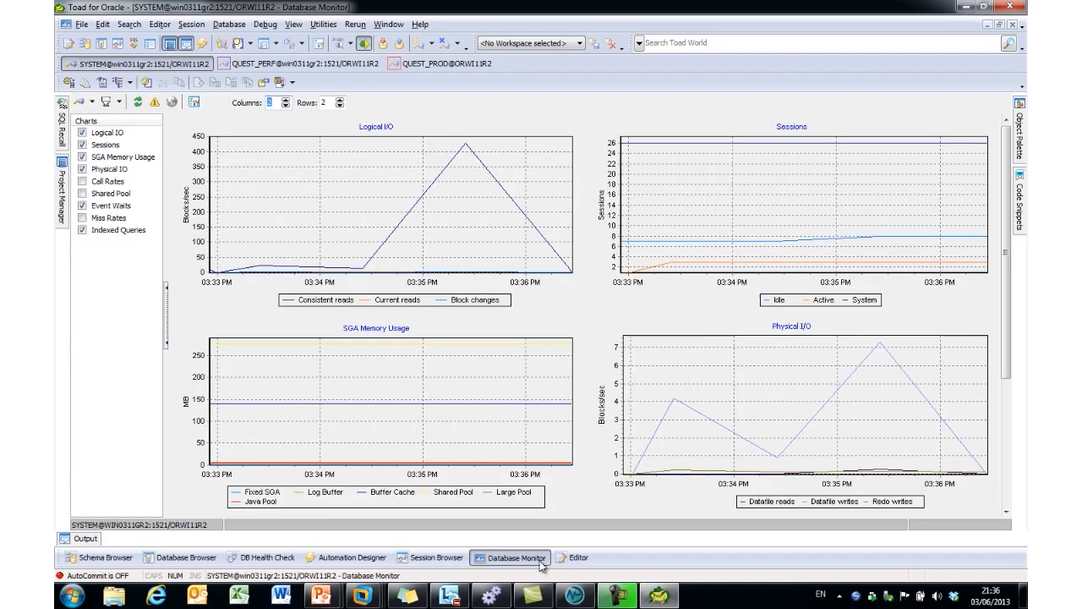
left_click(575, 558)
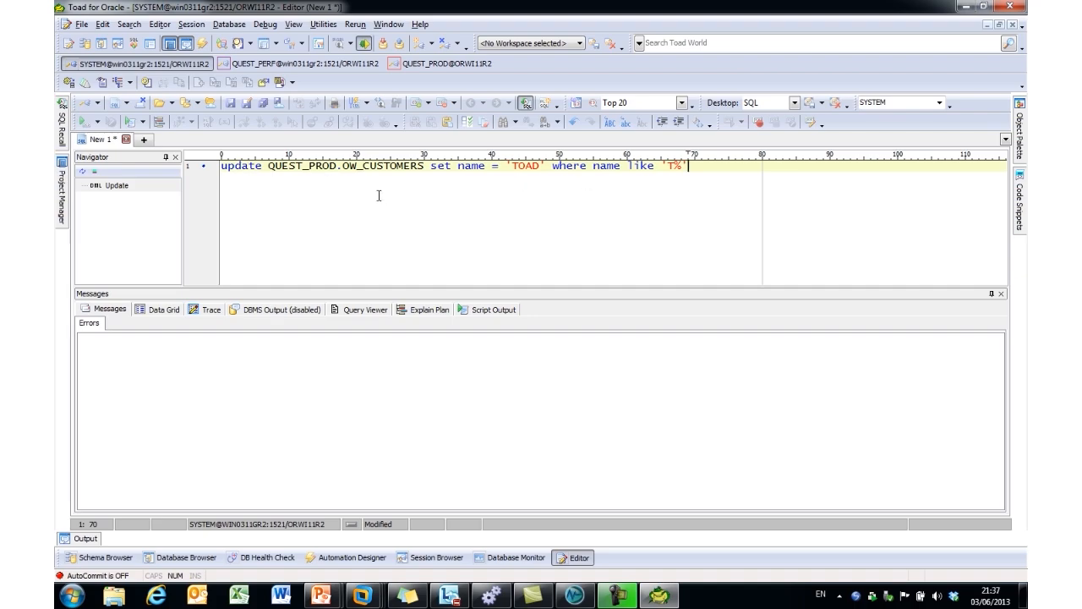
left_click(83, 122)
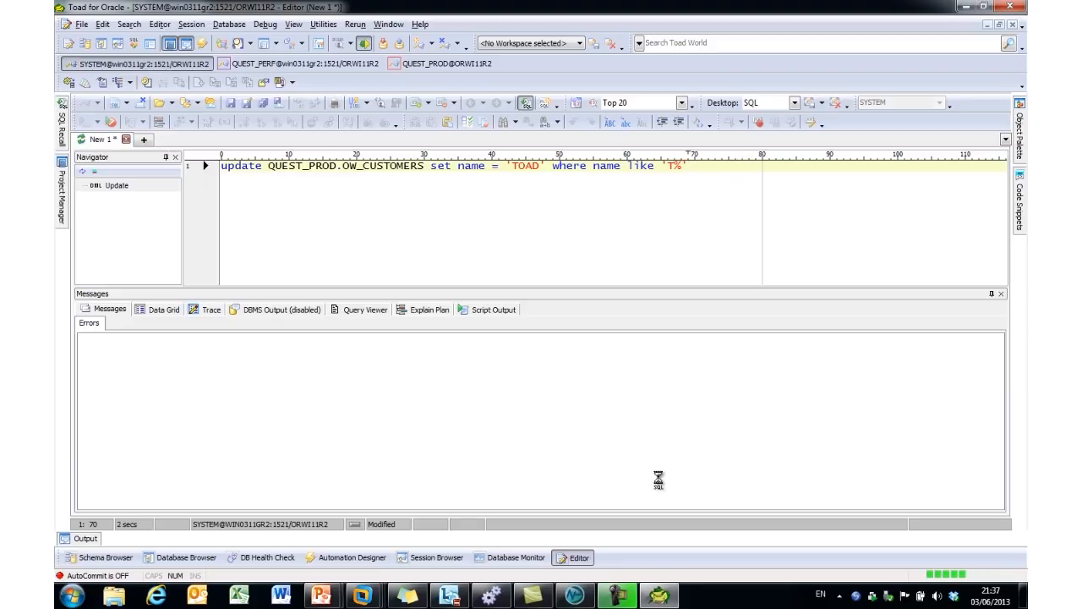
Return to the Database Monitor and launch Spotlight for Oracle on SYSTEM@WIN0311GR2:1521/ORWI11R2 from Toad's notification area entry
left_click(506, 557)
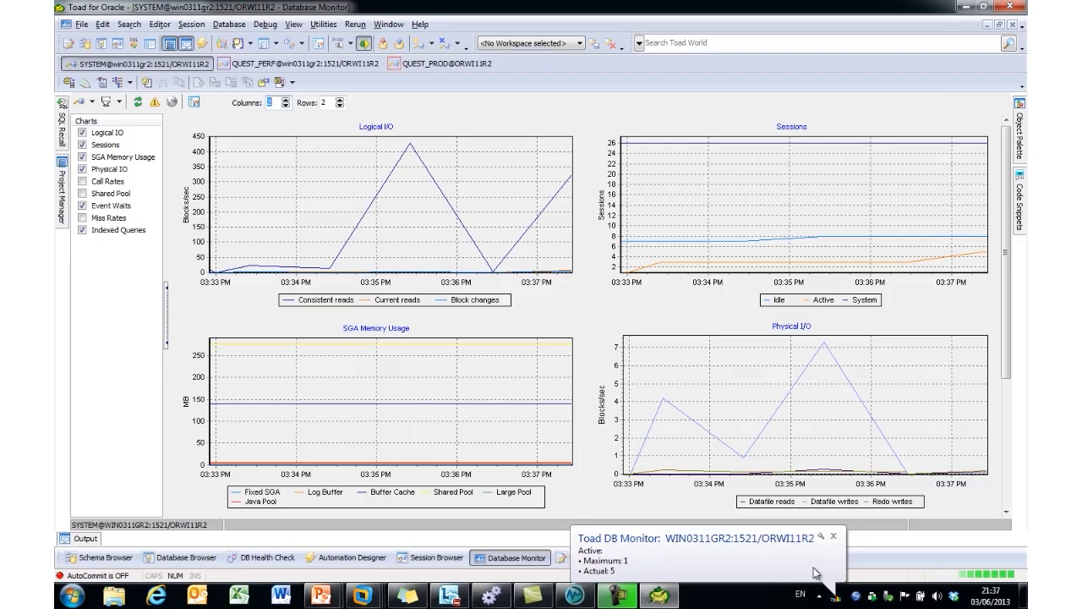
right_click(836, 602)
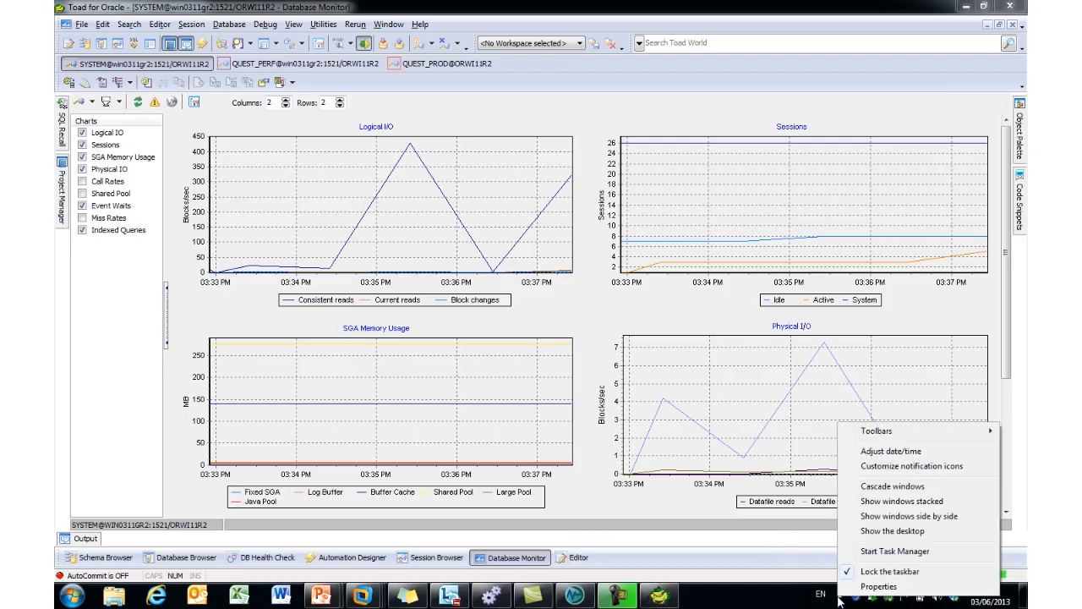
left_click(853, 597)
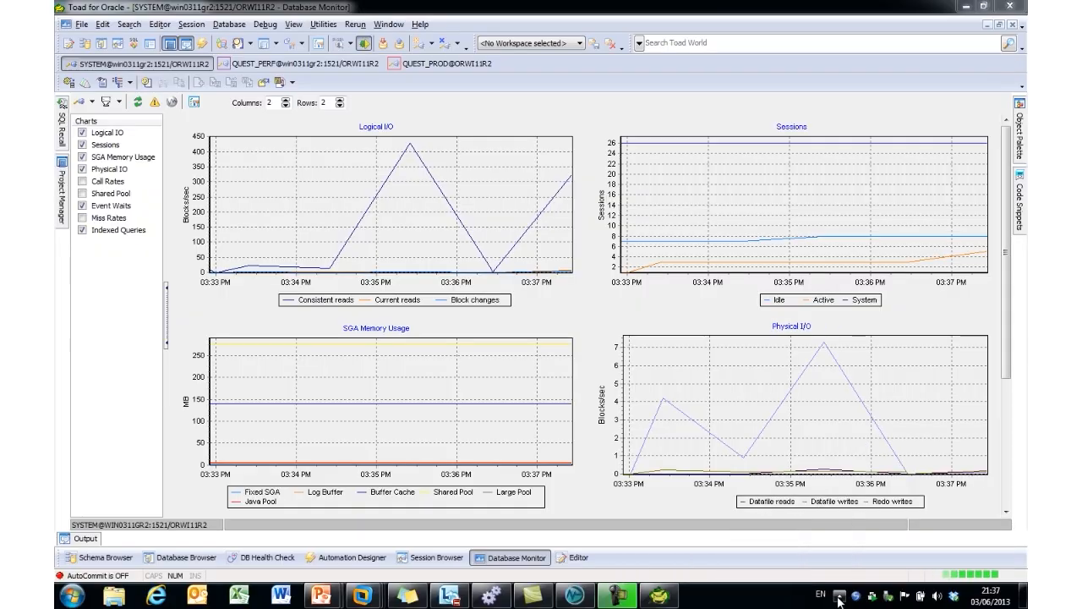
left_click(841, 596)
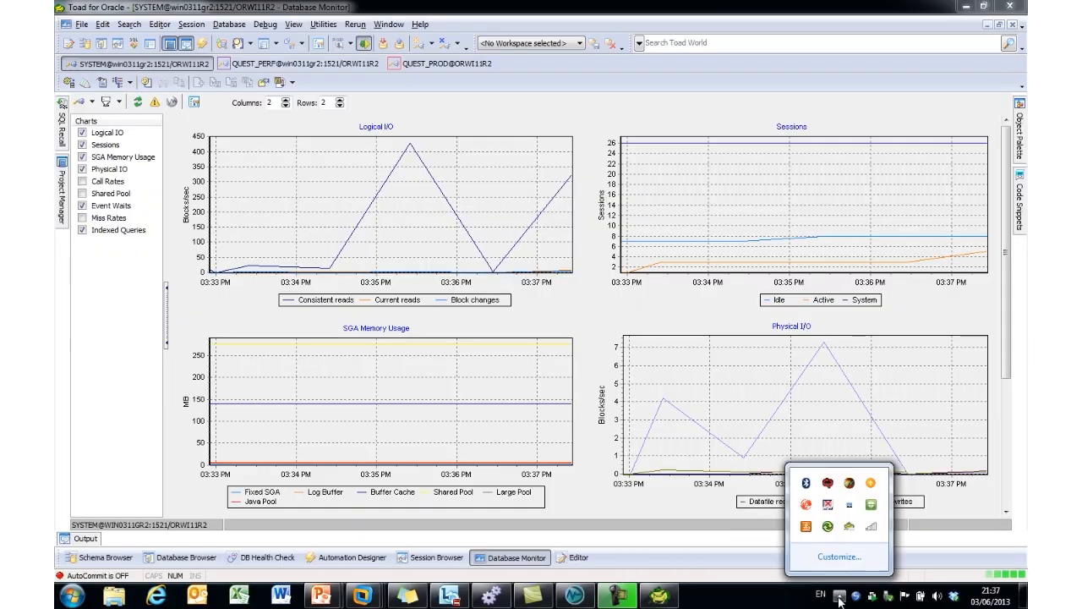
right_click(850, 508)
mouse_move(908, 536)
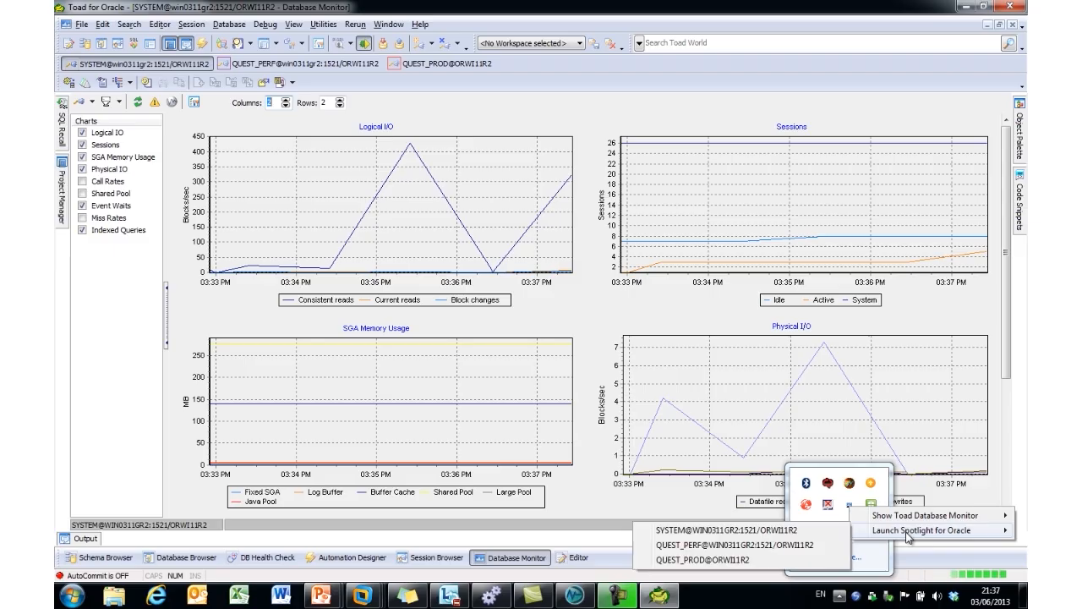
left_click(798, 530)
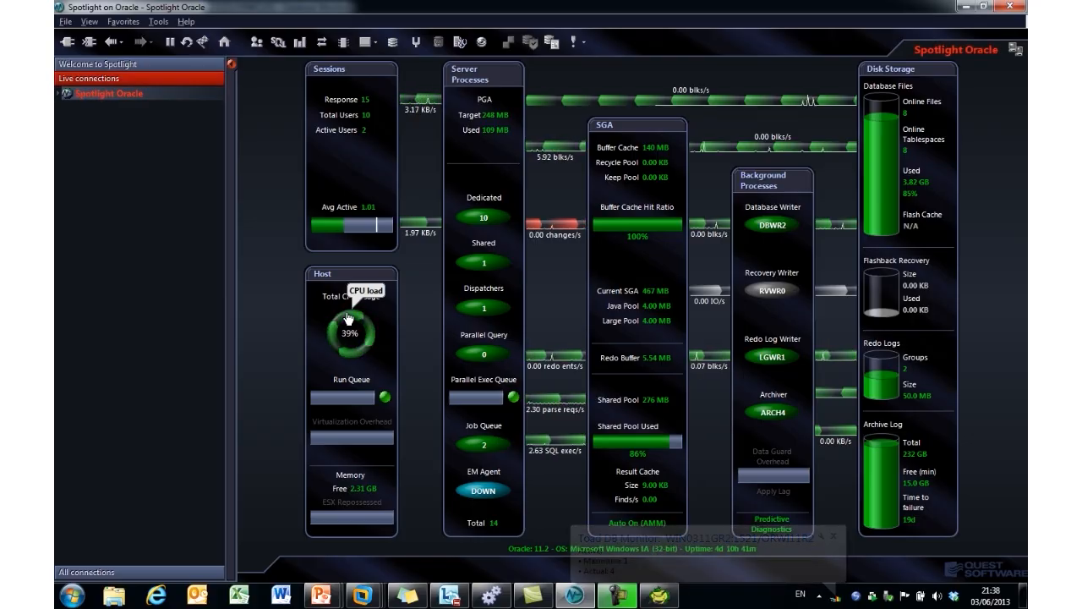
Examine the Lock Wait alarm raised on the block changes flow and open its Blocking Locks drilldown
mouse_move(548, 229)
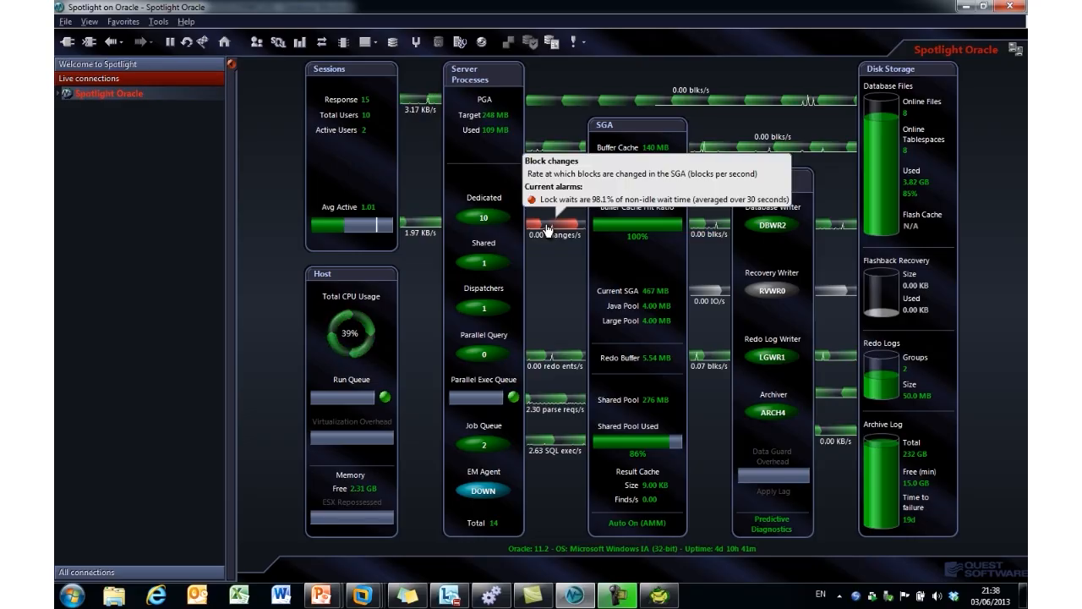
left_click(551, 228)
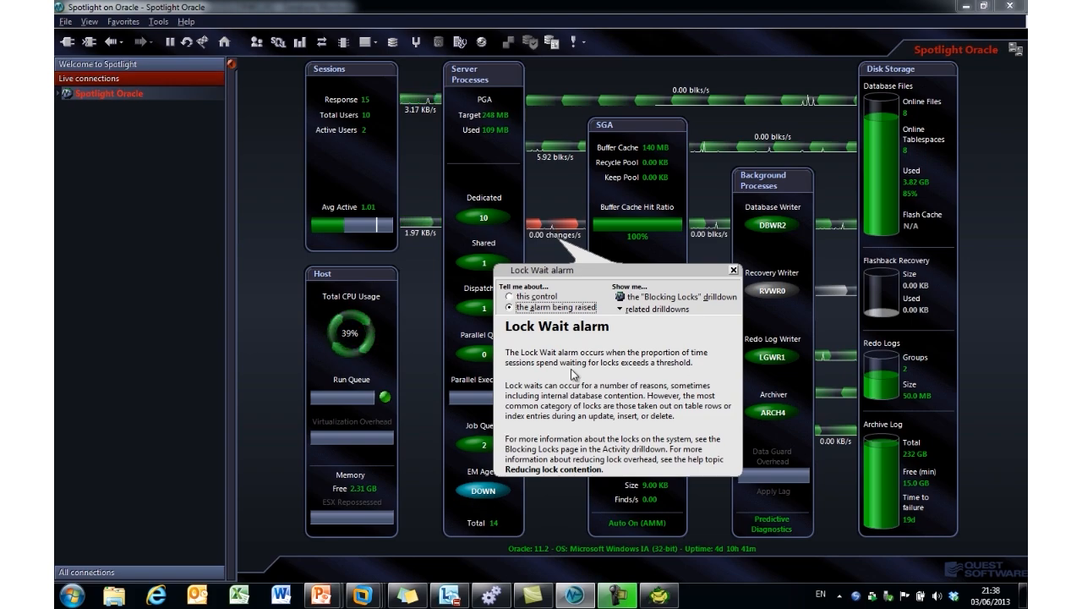
left_click(621, 309)
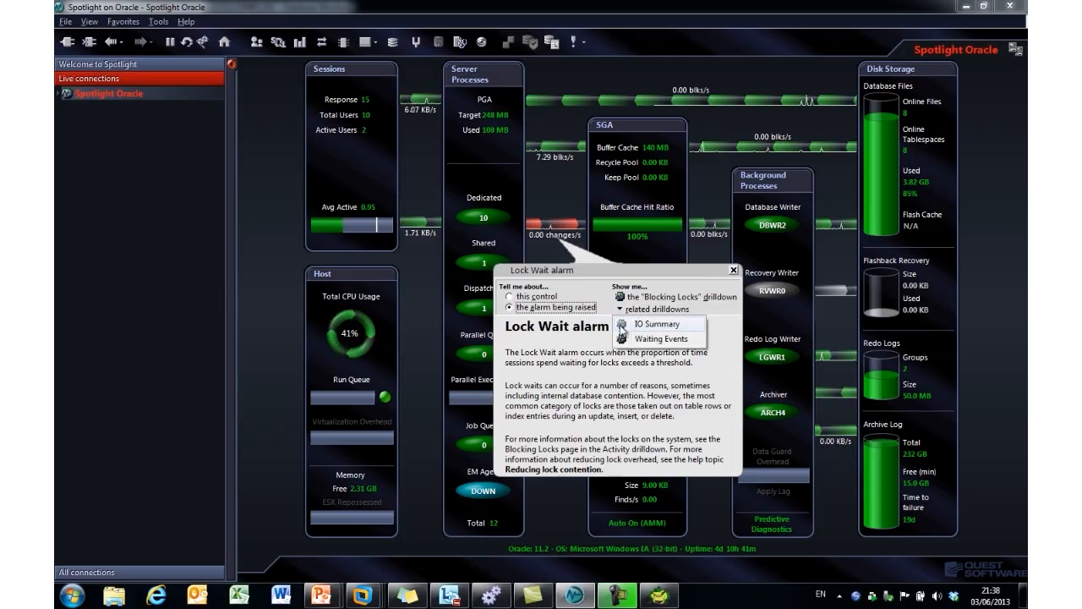
left_click(657, 298)
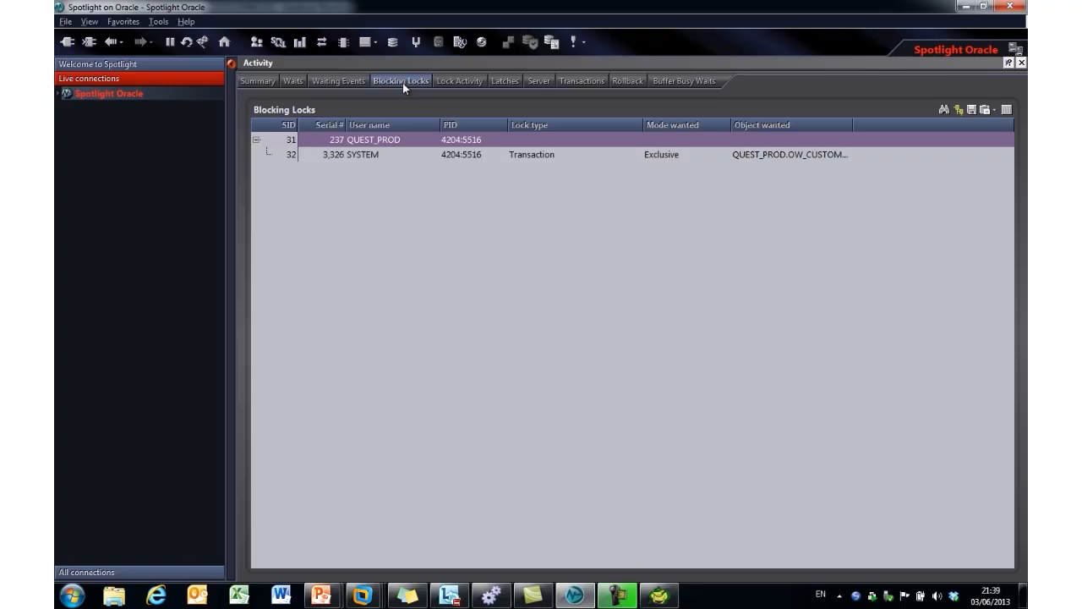
Inspect the session details and most recent SQL of the blocking QUEST_PROD session and the waiting SYSTEM session
left_click(378, 139)
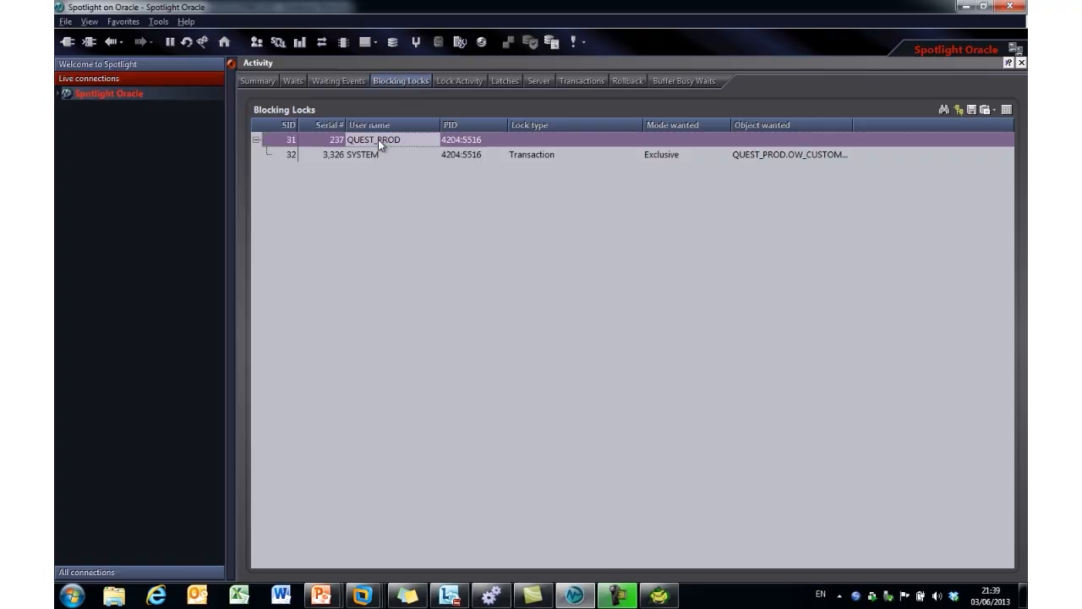
double_click(357, 141)
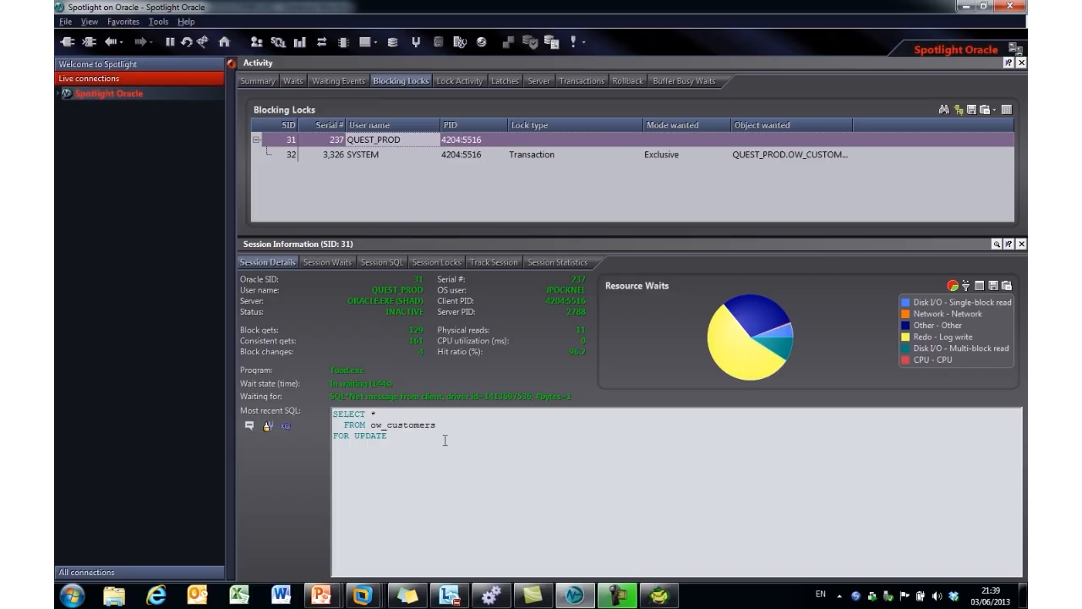
left_click(338, 155)
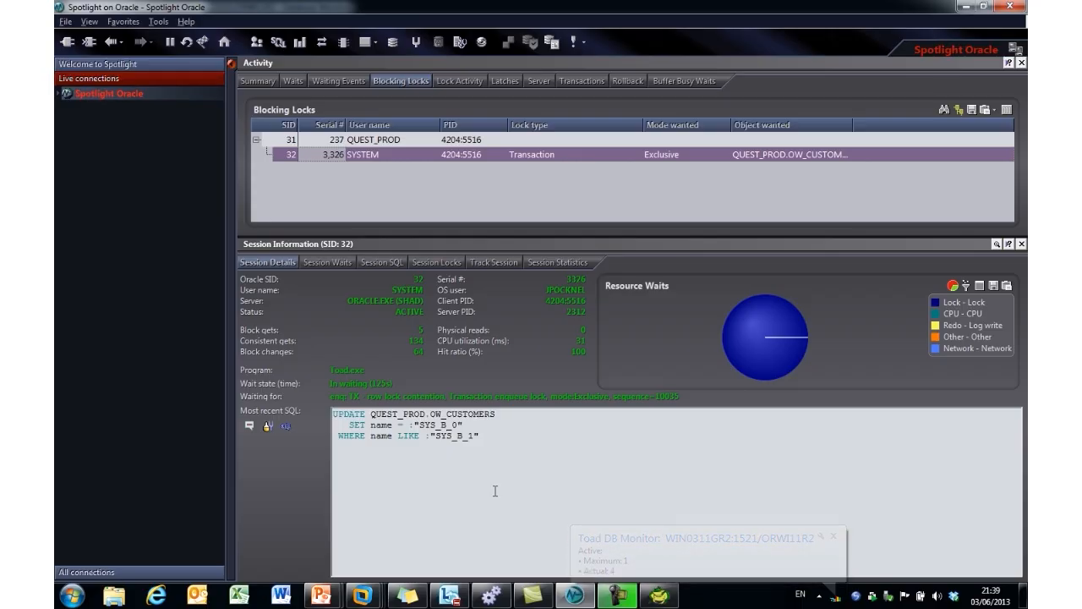
Kill the blocking QUEST_PROD session with SID 31 and confirm the kill
left_click(361, 139)
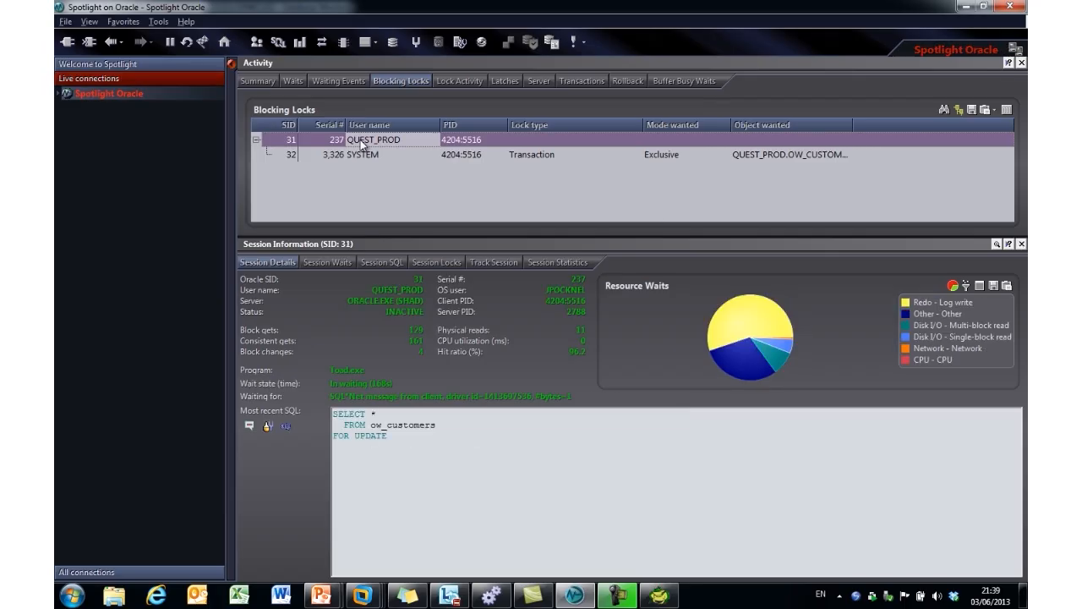
right_click(360, 140)
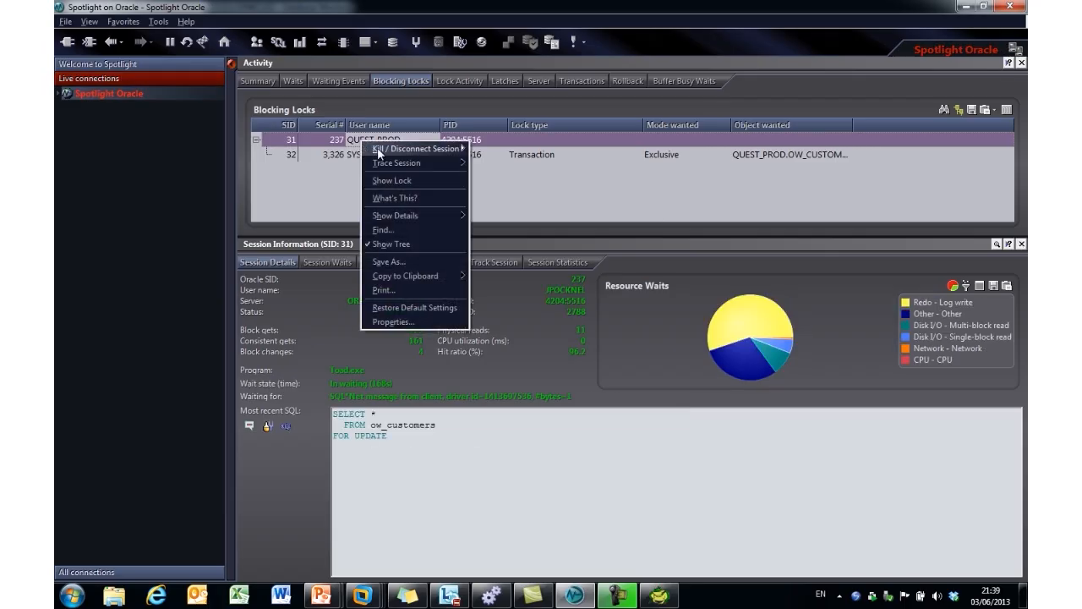
mouse_move(381, 153)
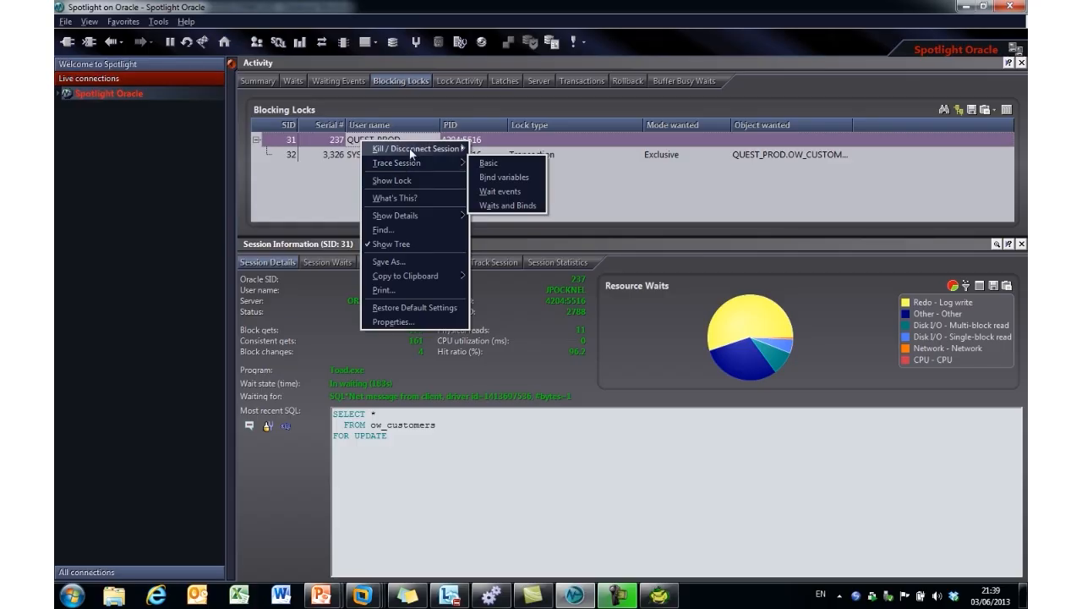
left_click(499, 150)
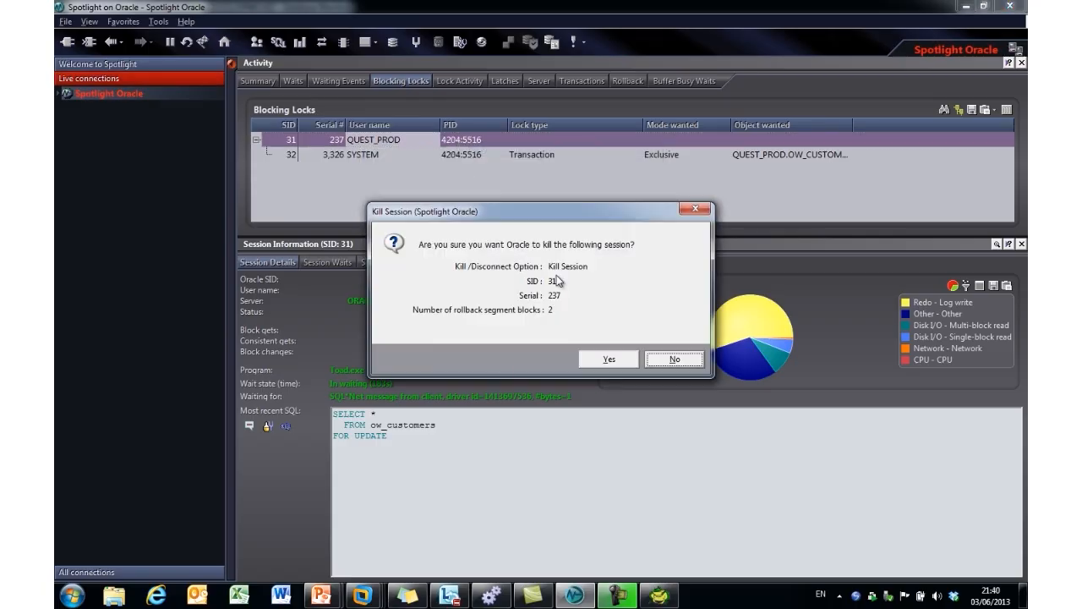
left_click(600, 360)
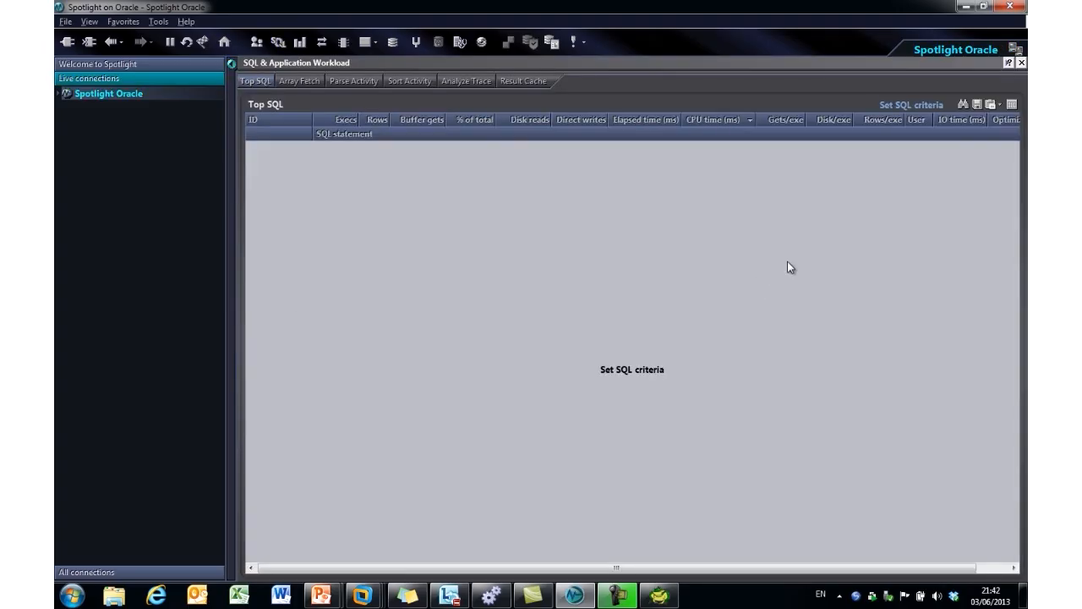
Retrieve the Top SQL with Standard criteria: CPU_TIME > 0, sorted descending by CPU_TIME, containing select, parsing user QUEST_PERF, maximum 100 rows
left_click(900, 105)
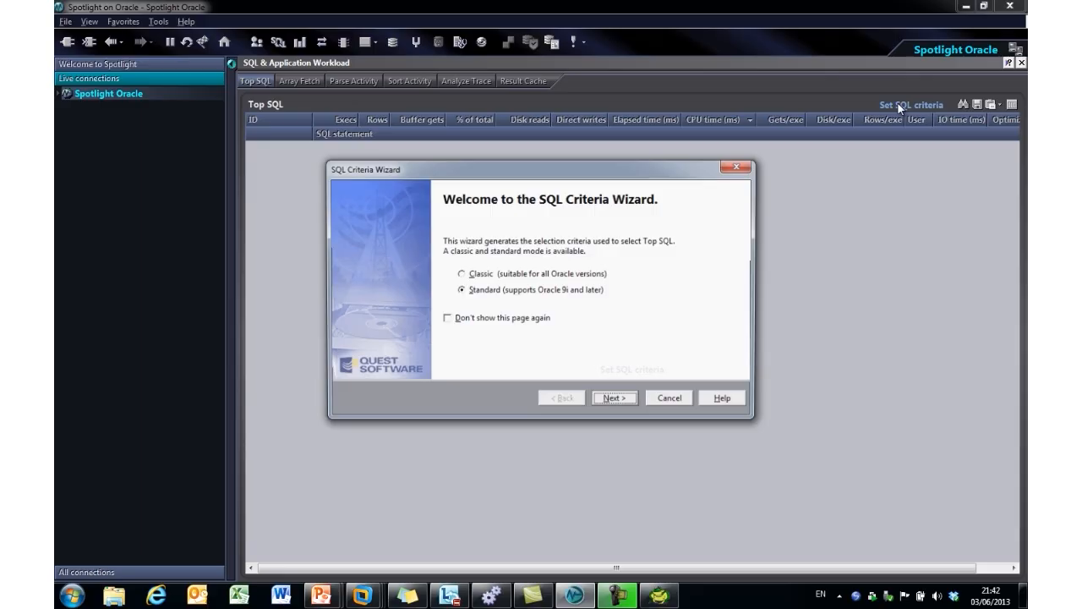
left_click(619, 400)
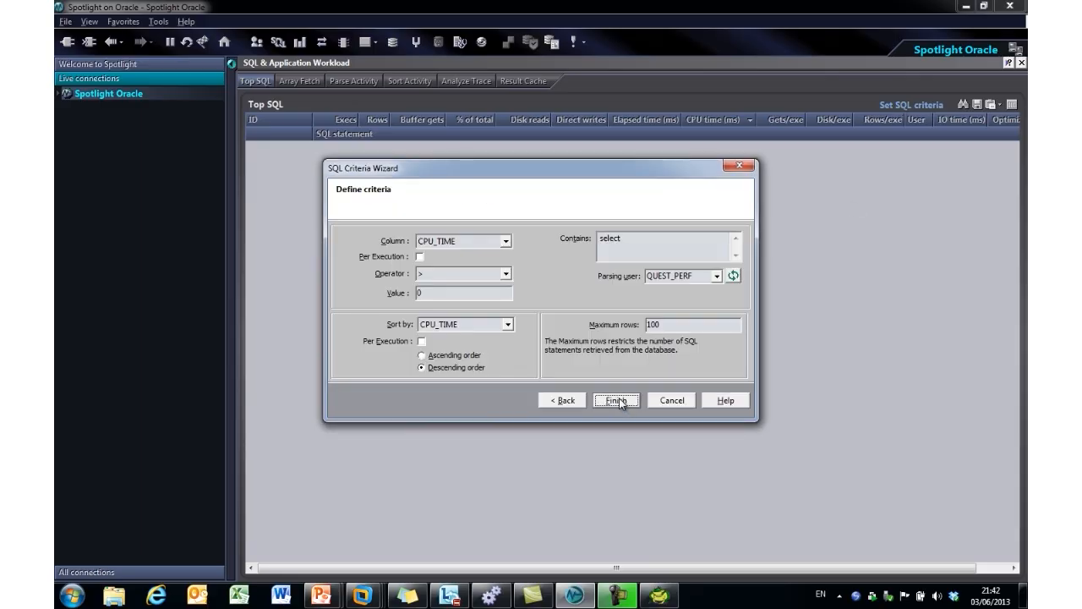
left_click(506, 242)
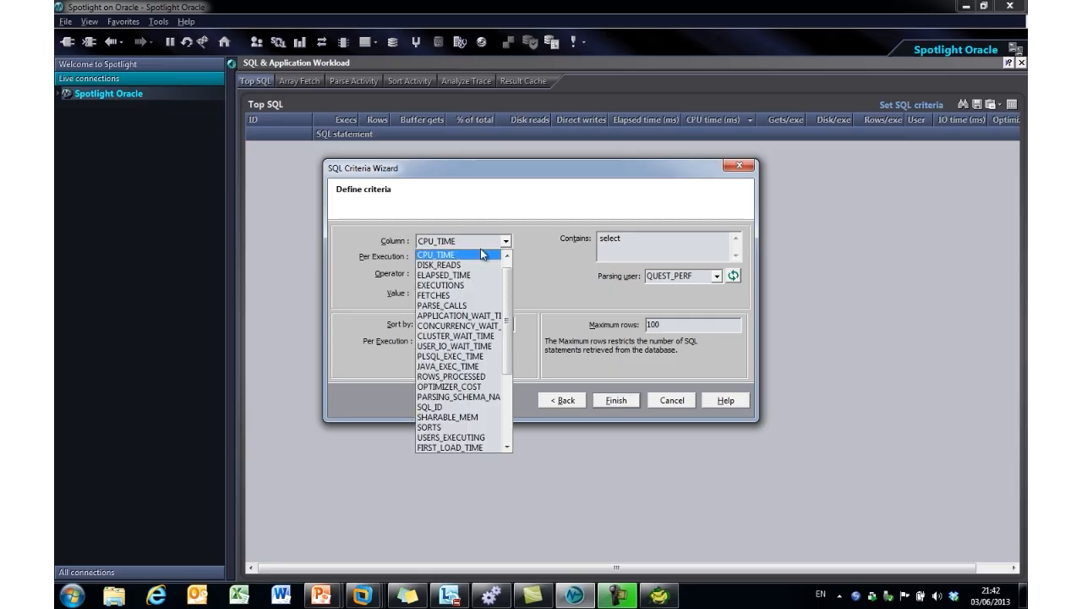
mouse_move(506, 296)
left_mouse_down()
mouse_move(506, 281)
mouse_move(508, 295)
left_mouse_up()
left_click(542, 173)
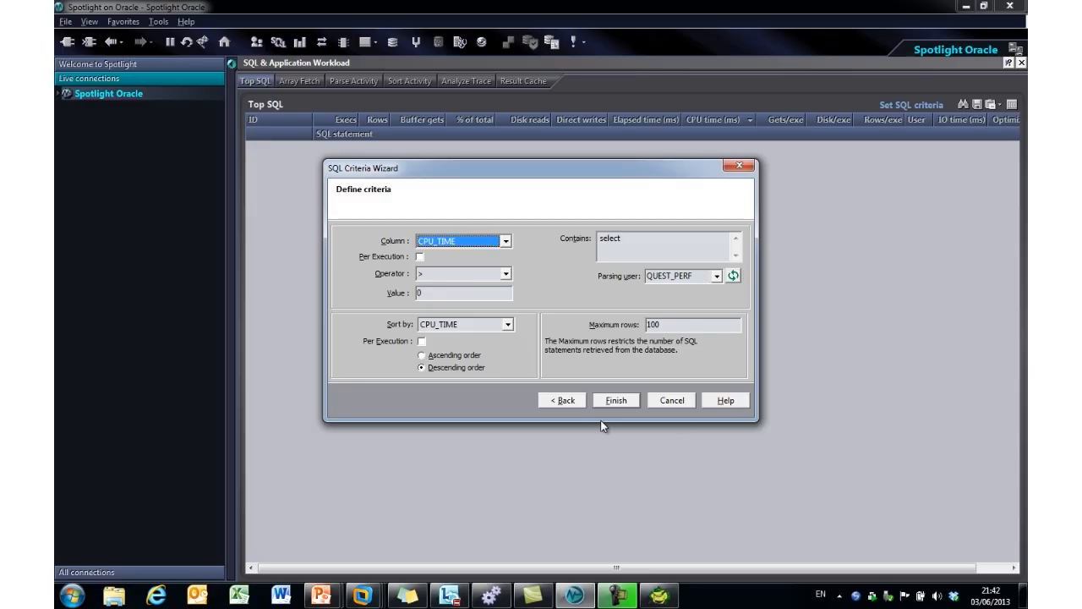
left_click(616, 400)
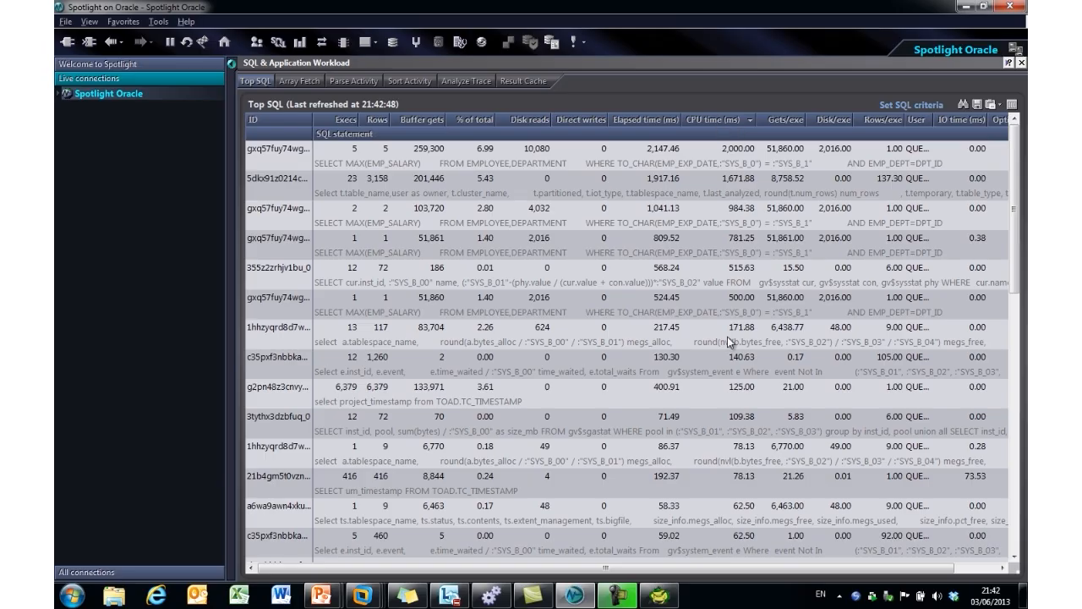
Open the top SELECT MAX(EMP_SALARY) statement in SQL Optimizer and auto-optimize it, aborting the run partway
left_click(510, 163)
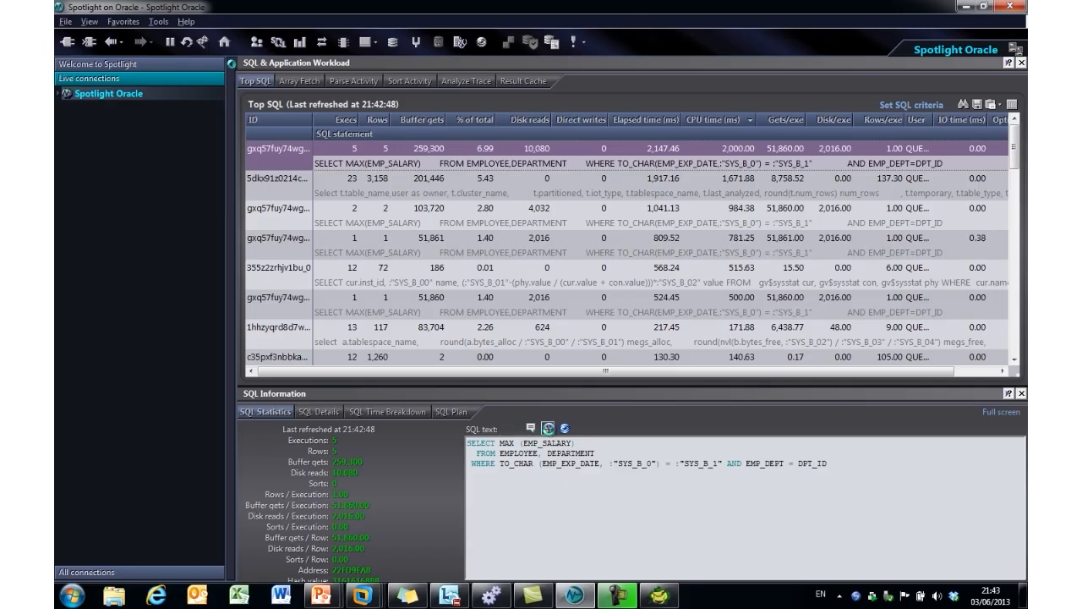
left_click(548, 430)
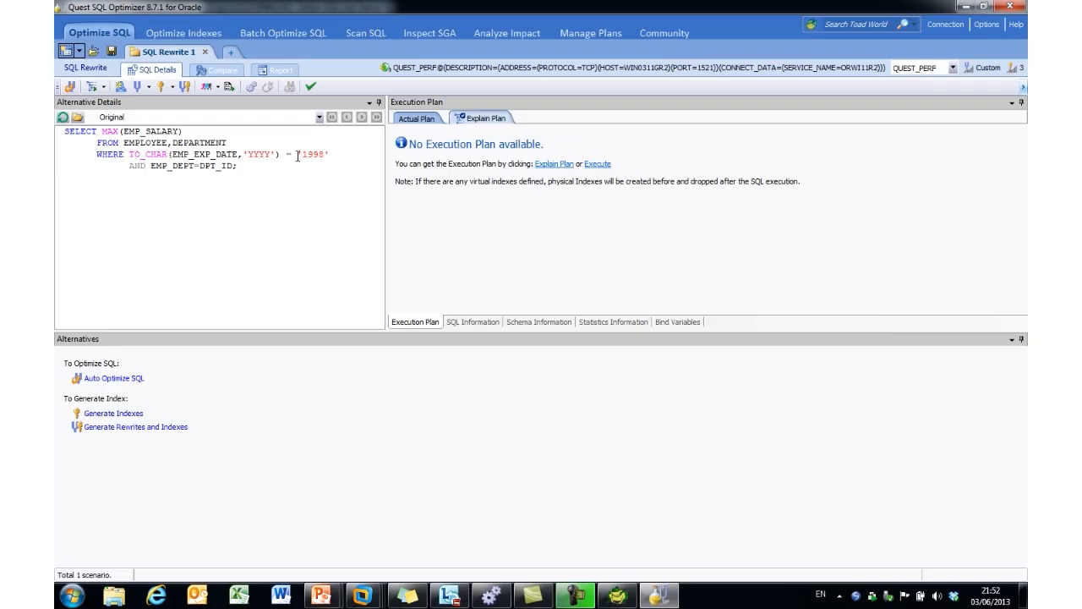
left_click(103, 380)
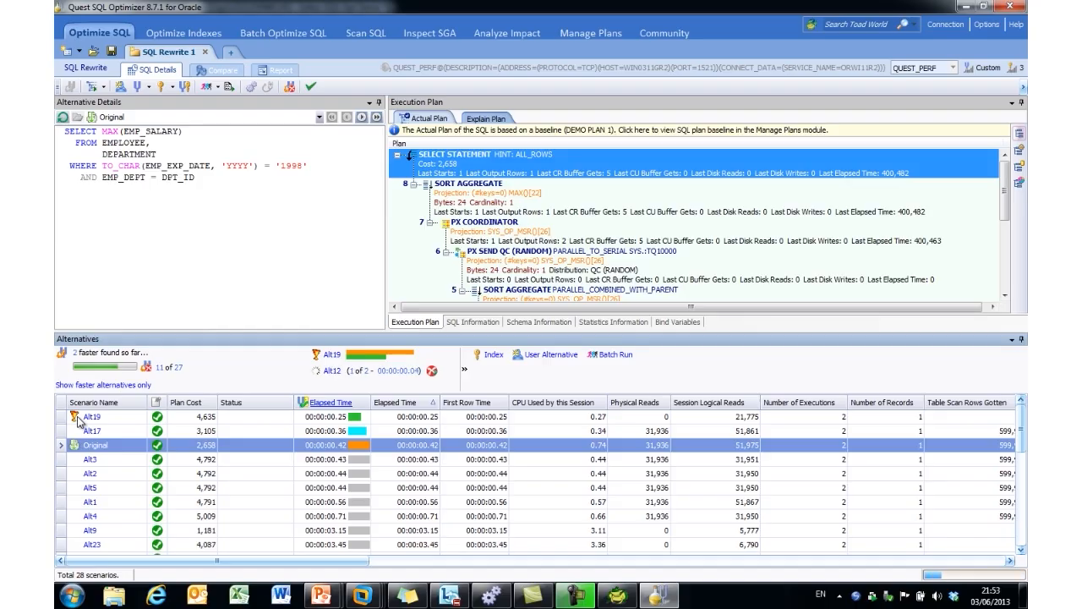
left_click(292, 87)
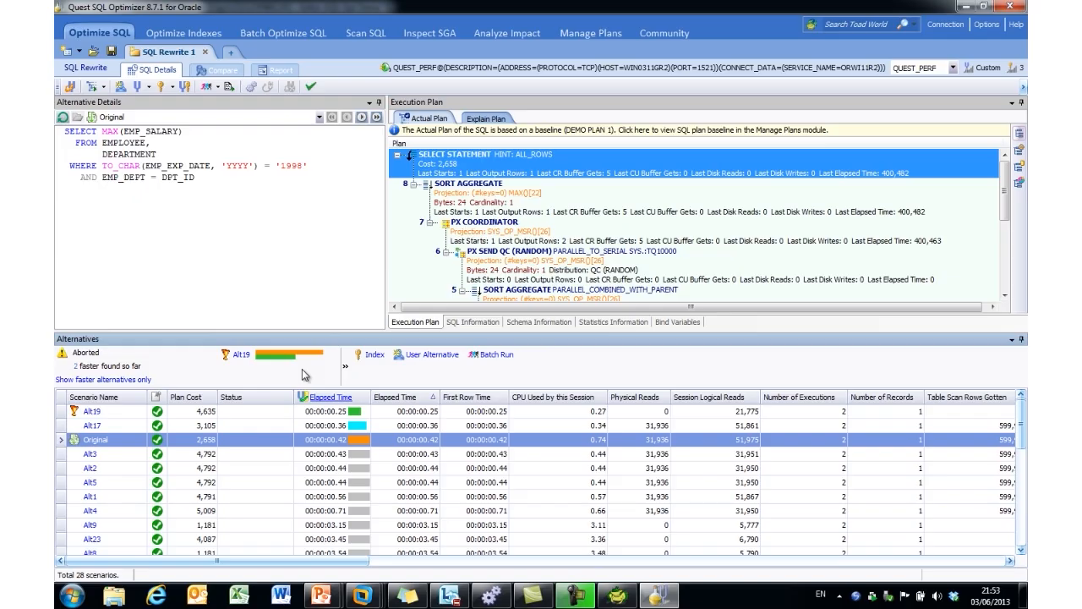
Compare the original SQL with alternative Alt19 side by side and examine the differences in their SQL text and execution plans
left_click(223, 71)
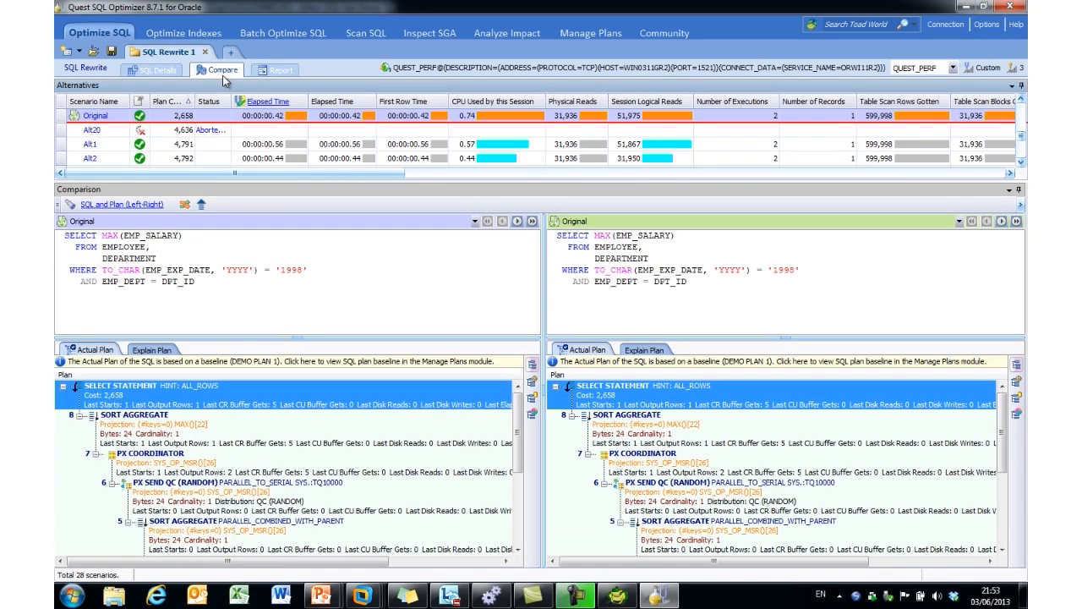
left_click(960, 221)
scroll(1019, 254, "down", 1)
scroll(1019, 260, "down", 4)
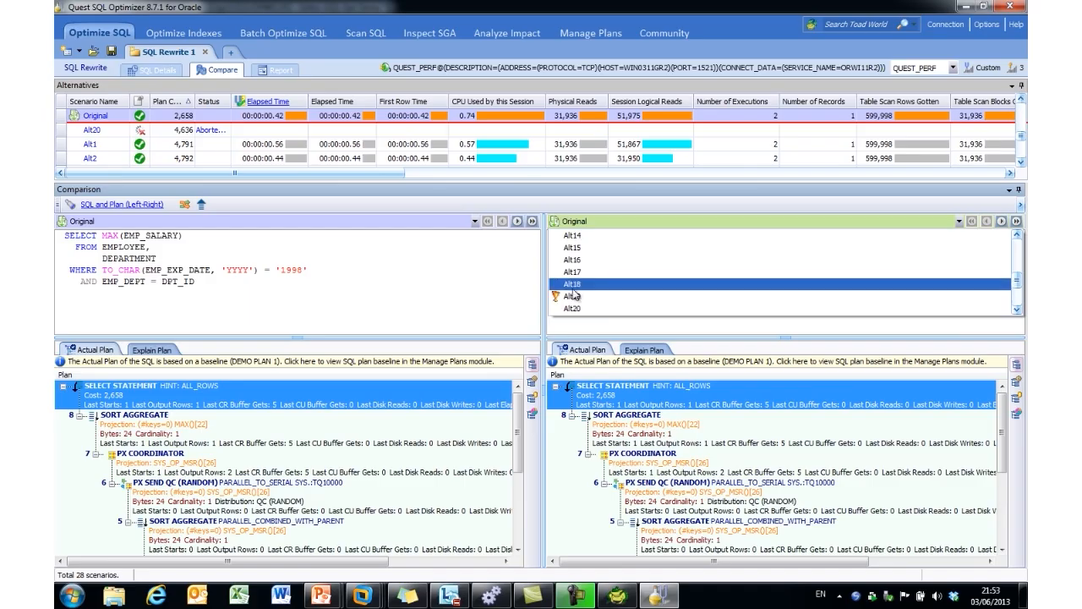
left_click(614, 296)
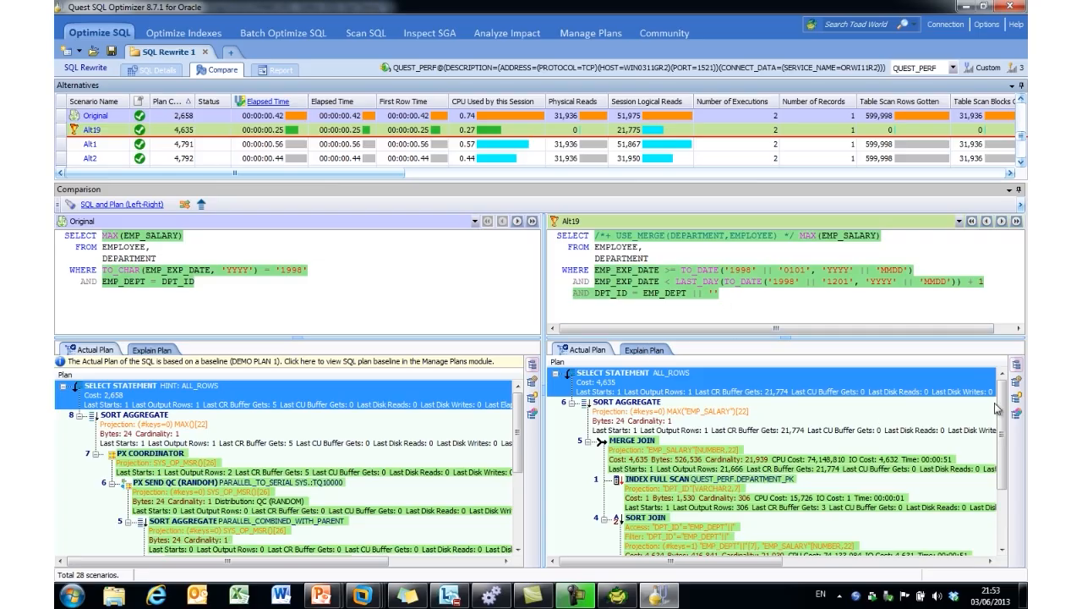
scroll(996, 410, "down", 3)
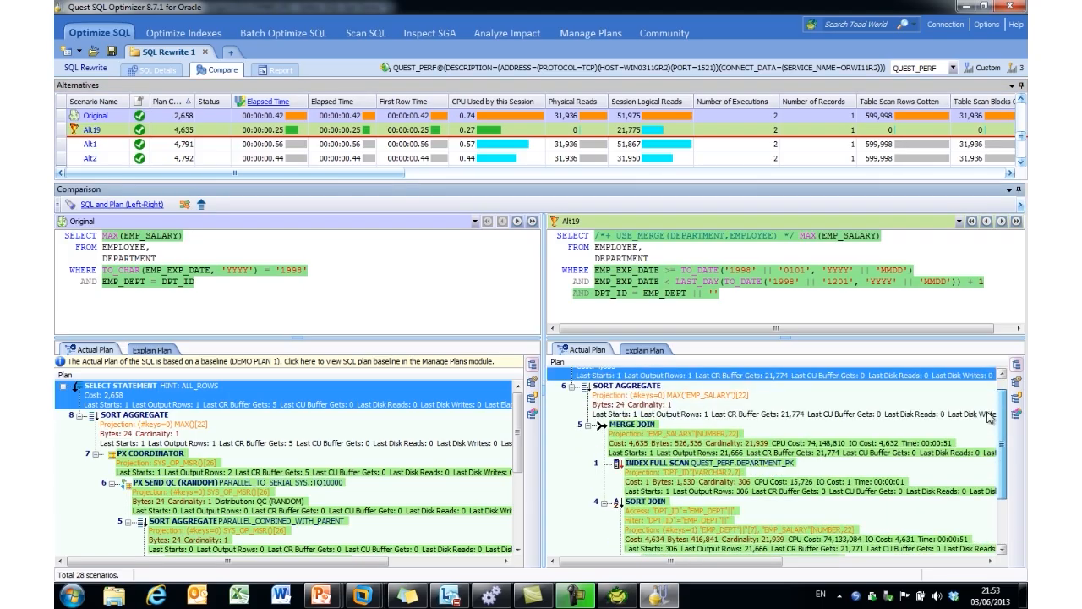
left_click_drag(988, 413, 979, 403)
left_click_drag(517, 419, 519, 441)
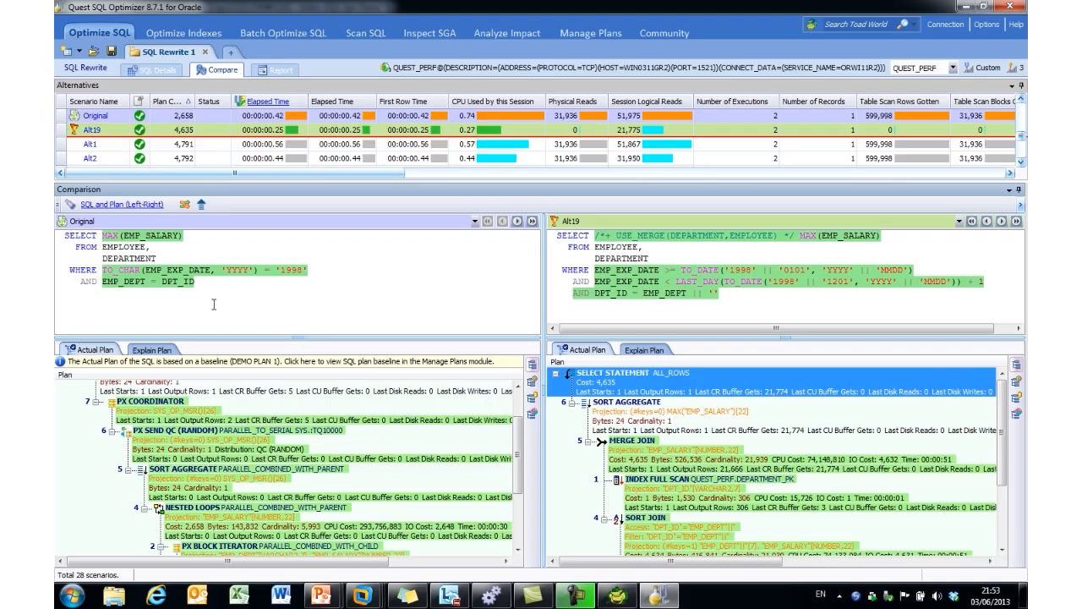
Open the Optimize SQL Resolution Report and examine its comparison graphs of the original SQL and Alt19
left_click(277, 73)
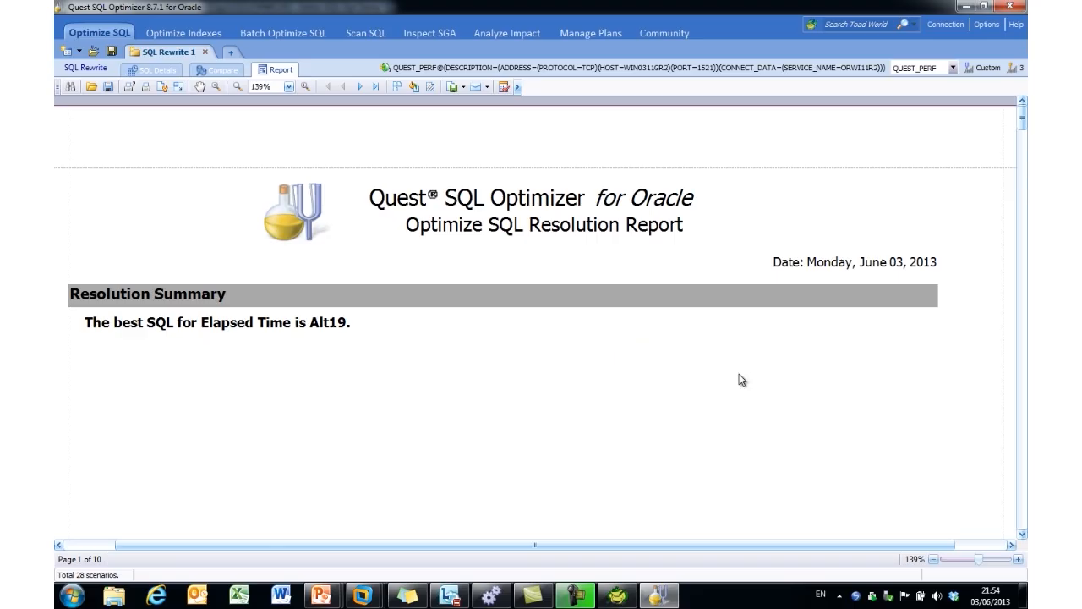
left_click_drag(1023, 125, 1022, 218)
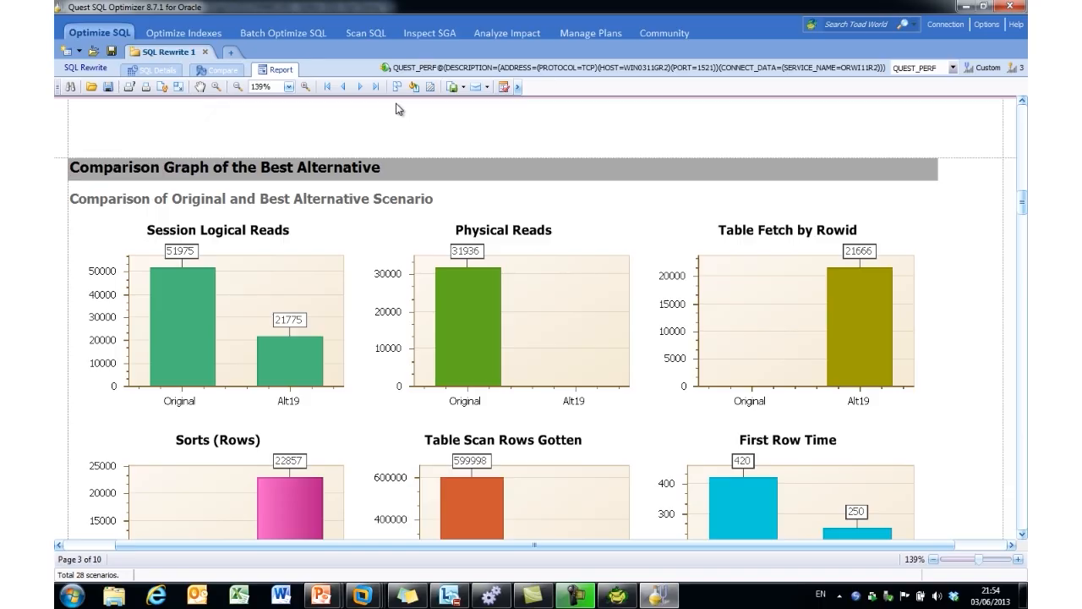
Open the saved index optimization "SGA - Employee, TPC-C" in the Optimize Indexes module
left_click(185, 32)
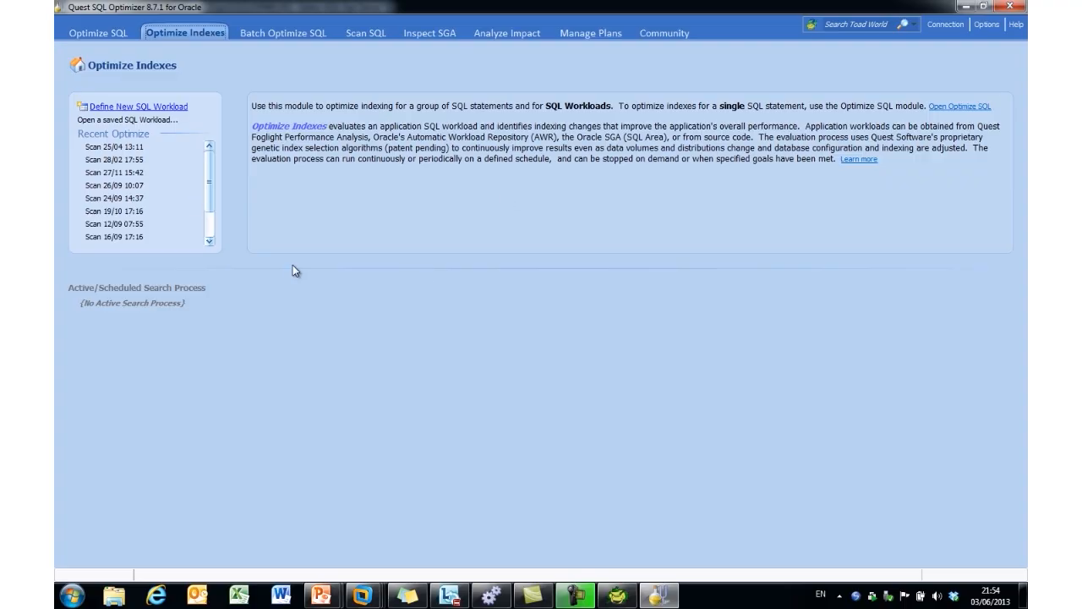
left_click_drag(212, 192, 208, 247)
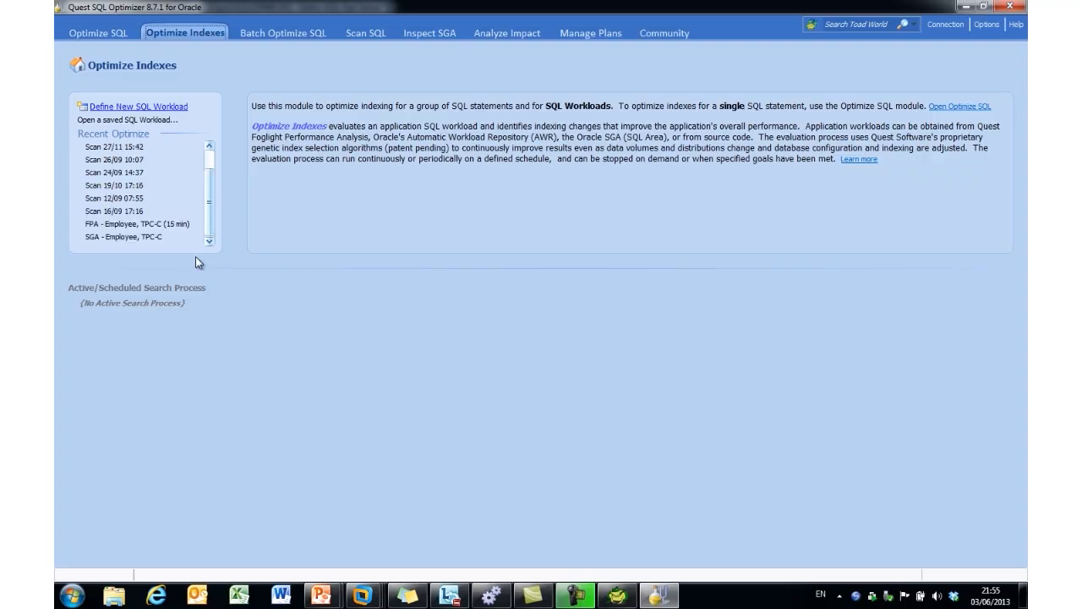
left_click(124, 240)
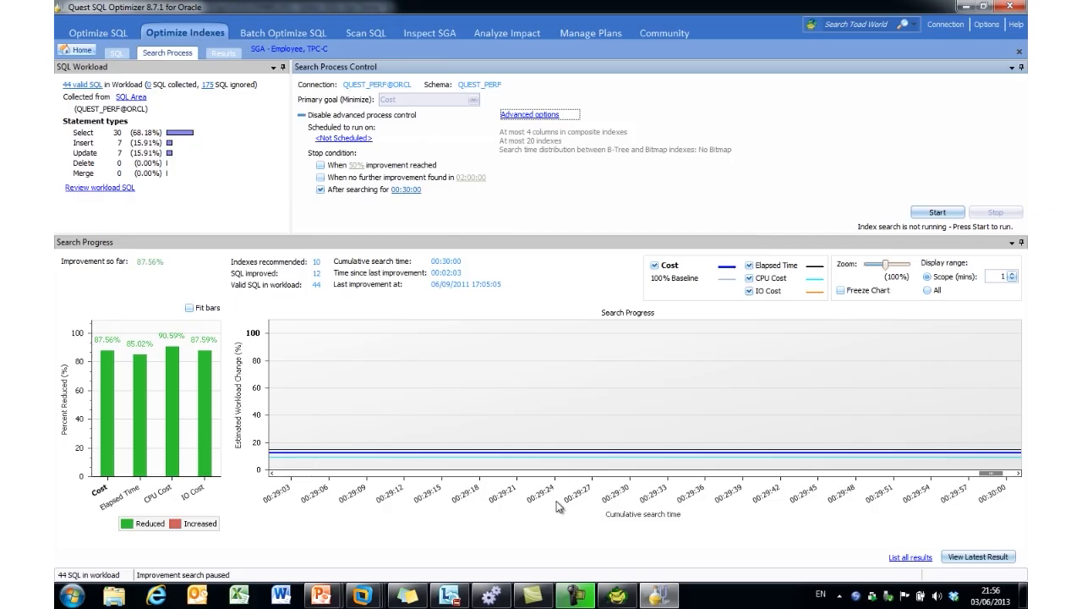
Examine the index recommendations and their cost reductions from the beginning of the search progress chart
left_click_drag(991, 474, 282, 484)
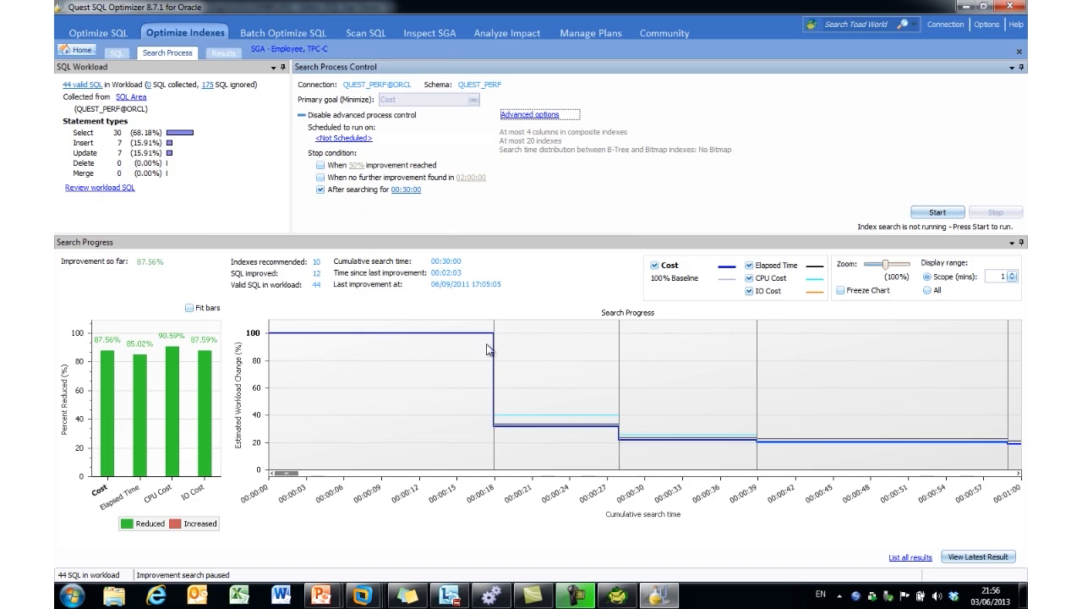
left_click(686, 407)
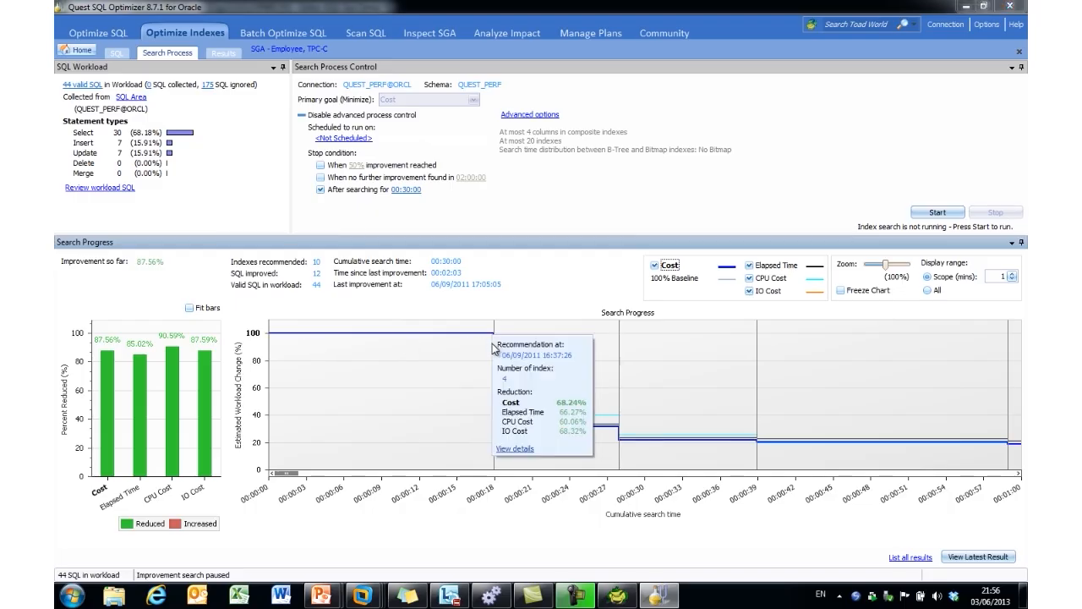
mouse_move(495, 413)
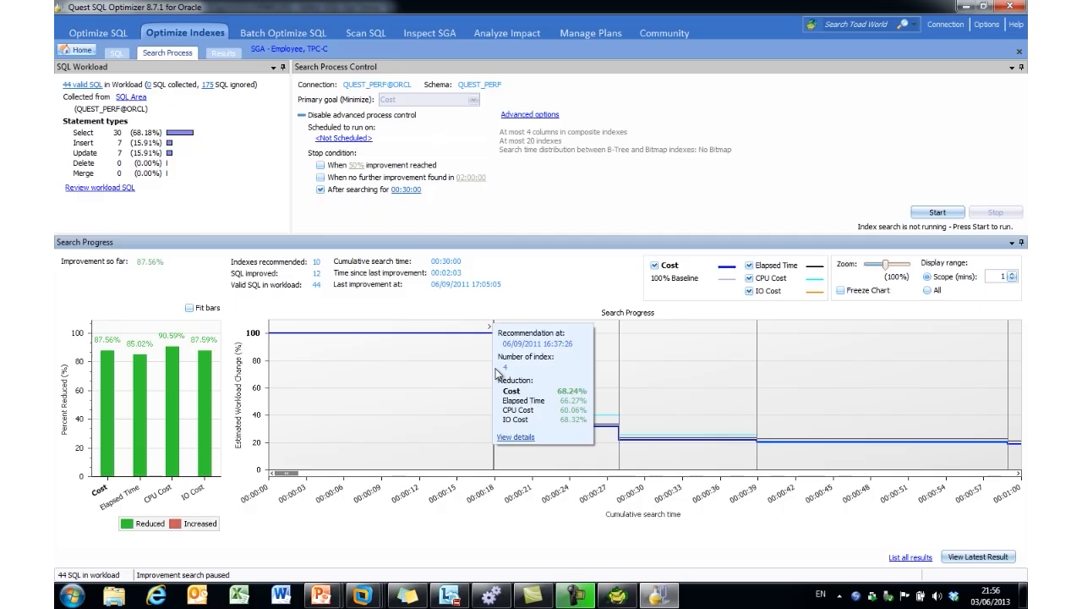
mouse_move(622, 398)
mouse_move(759, 413)
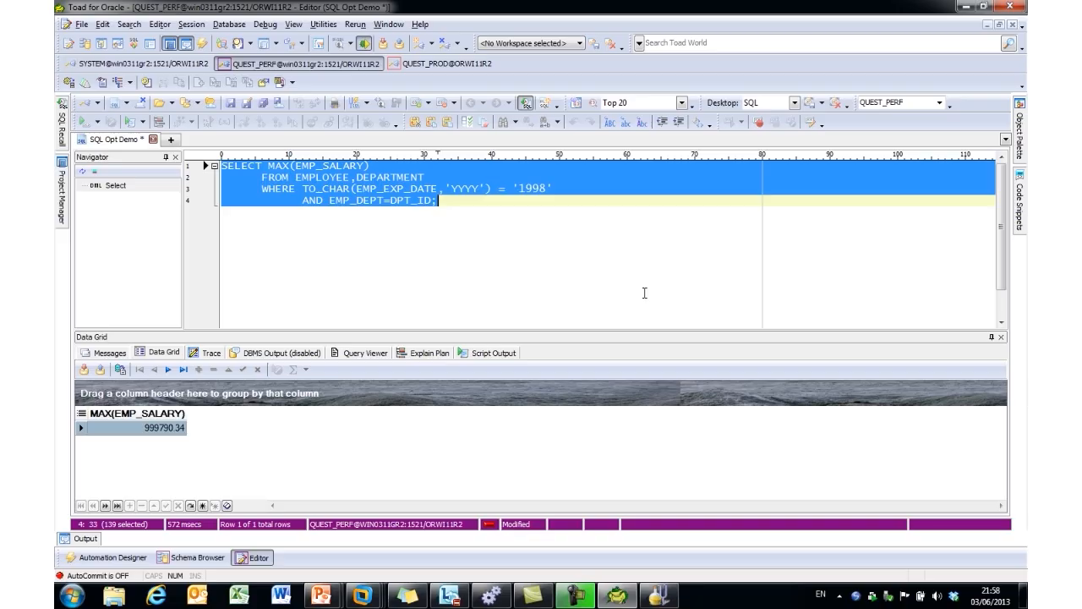
Open the Analyze Impact module in SQL Optimizer and switch to Benchmark Factory
left_click(659, 595)
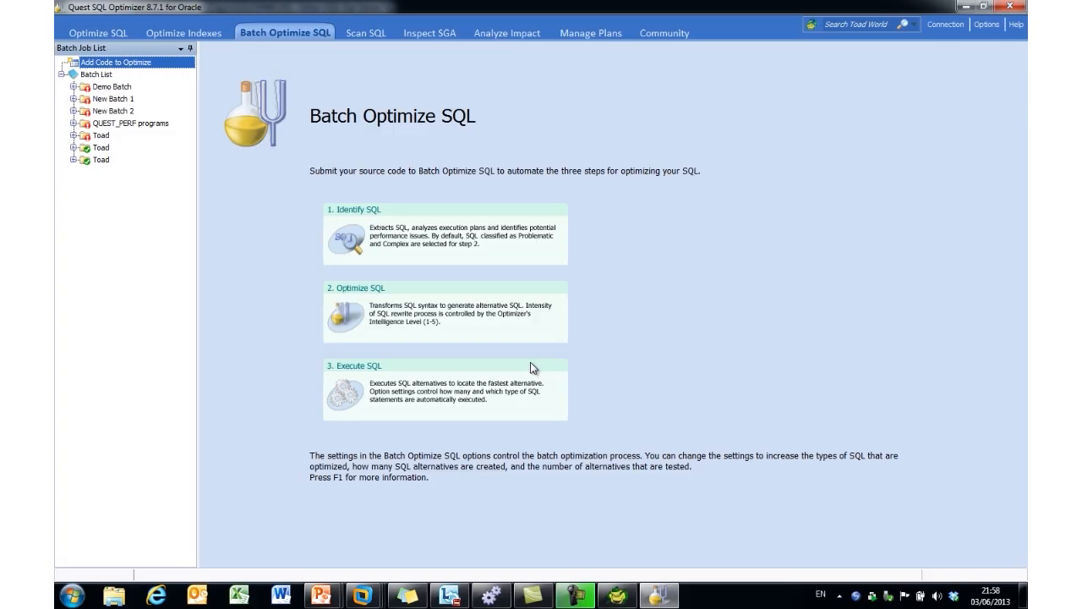
left_click(513, 34)
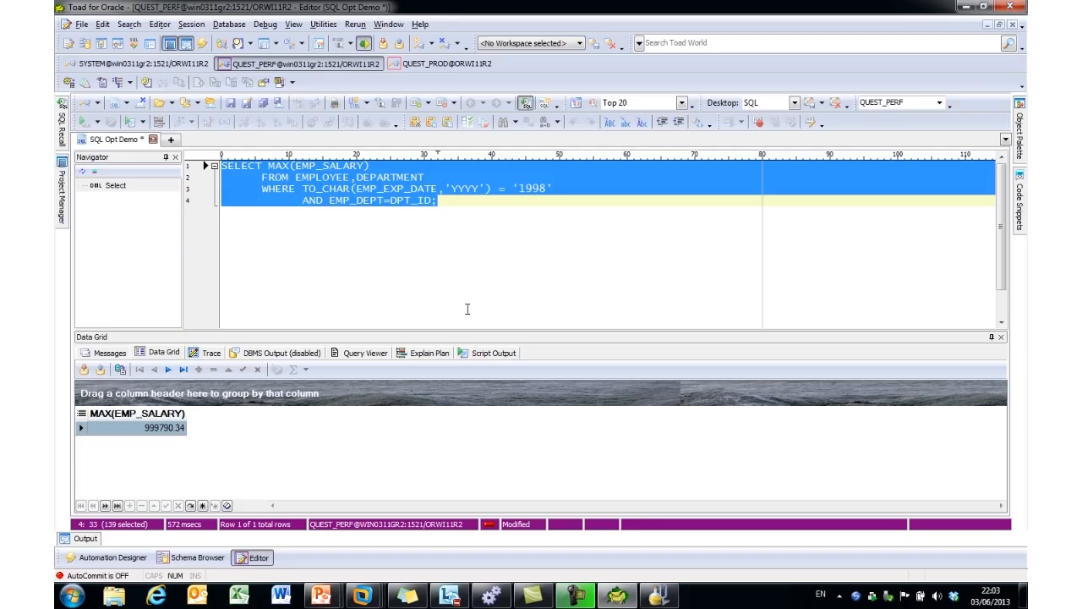
left_click(492, 598)
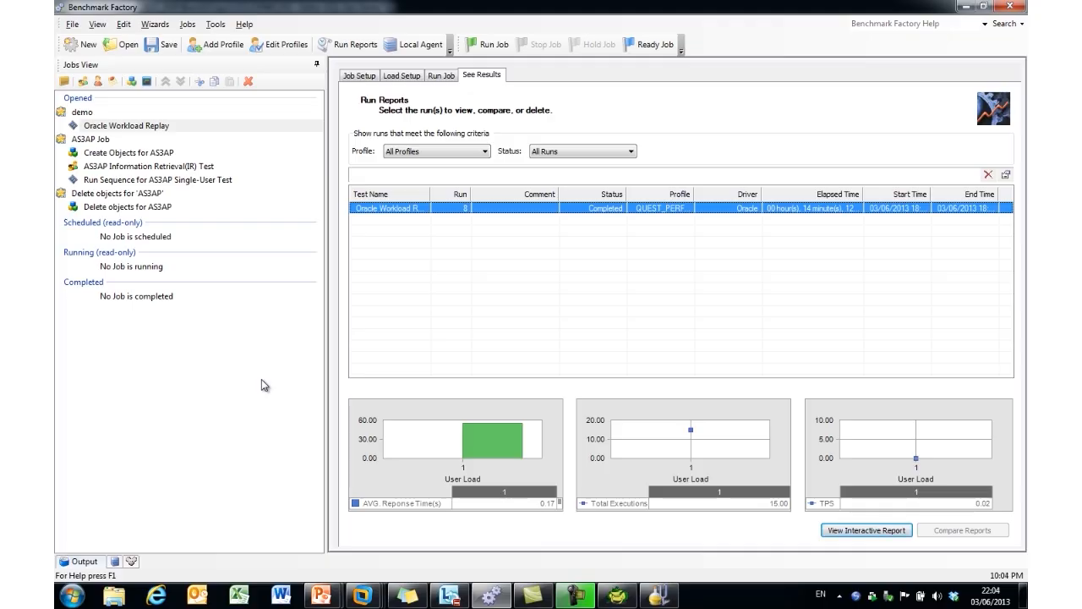
Start a new load scenario of type Capture and Replay Oracle Workload and proceed to the workload selection
left_click(87, 45)
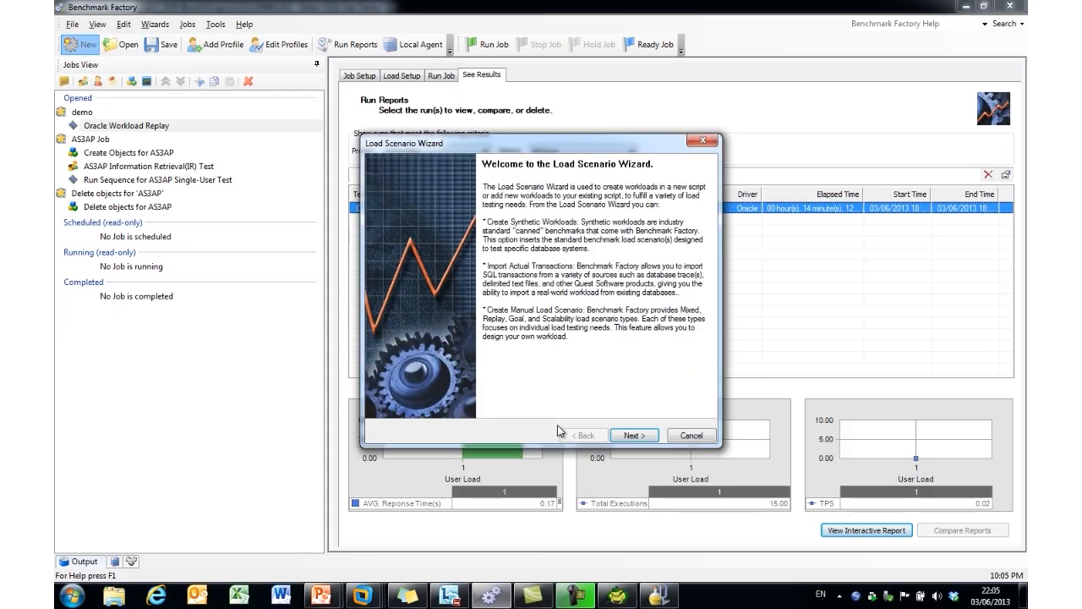
left_click(630, 436)
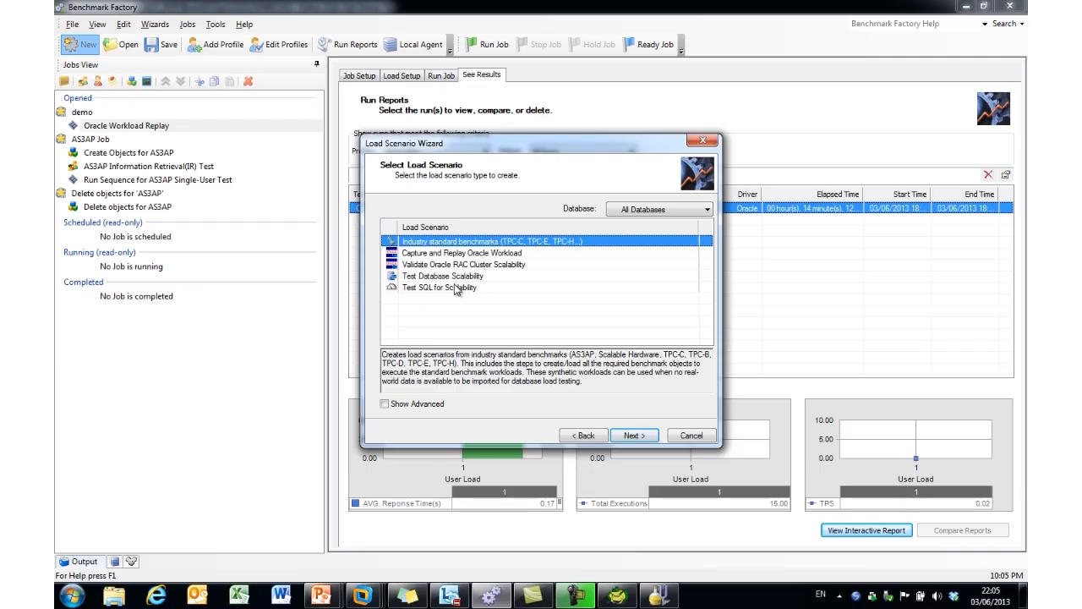
left_click(444, 258)
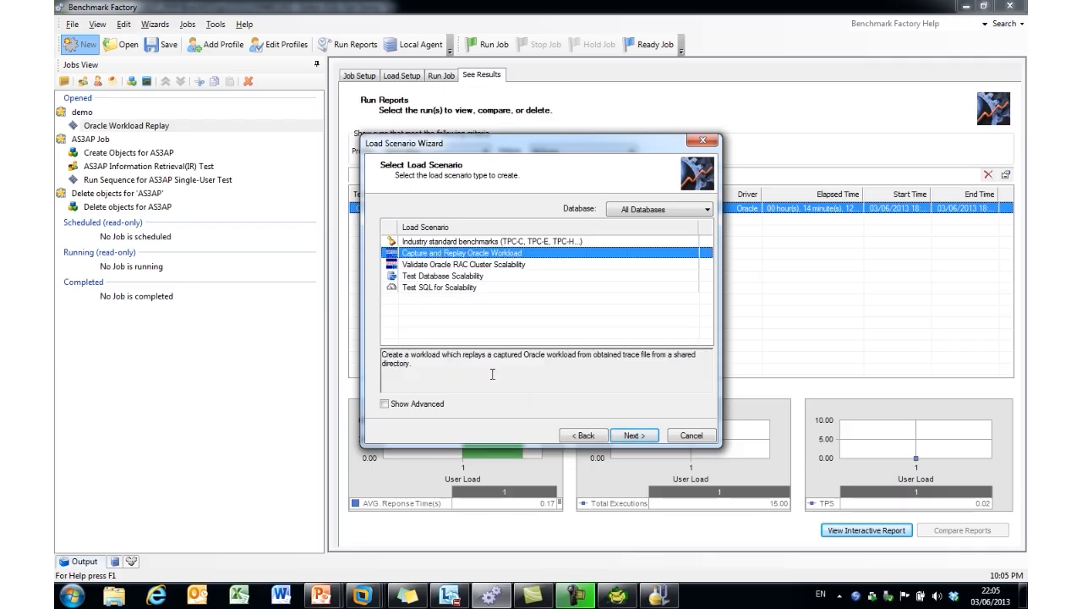
left_click(632, 436)
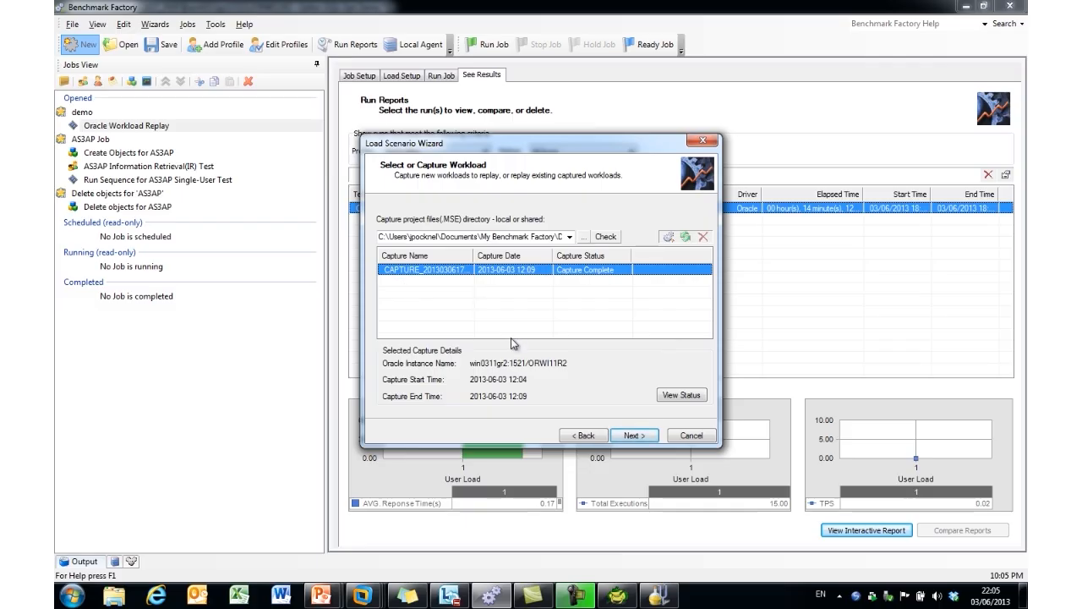
Begin a new workload capture, test the connection to win0311gr2 with service name ORWI11R2, and proceed to the capture method
left_click(668, 240)
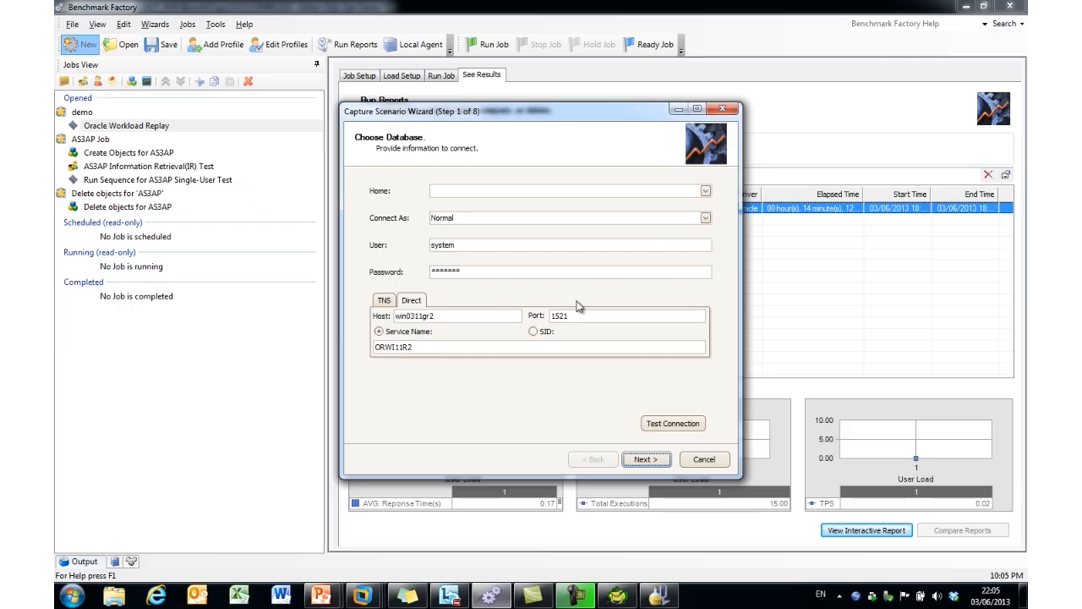
left_click(664, 425)
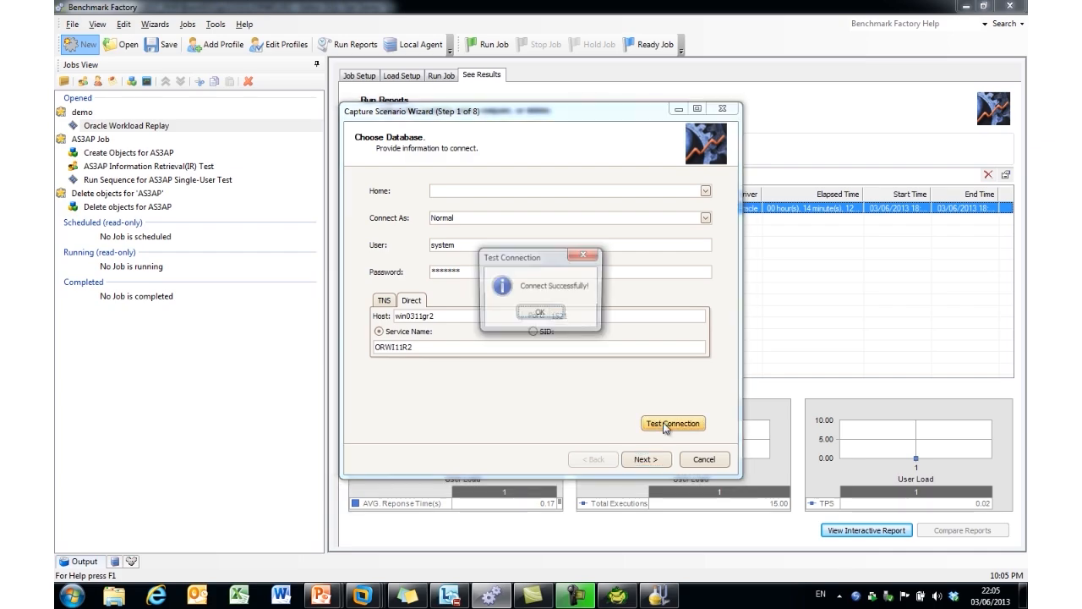
left_click(544, 321)
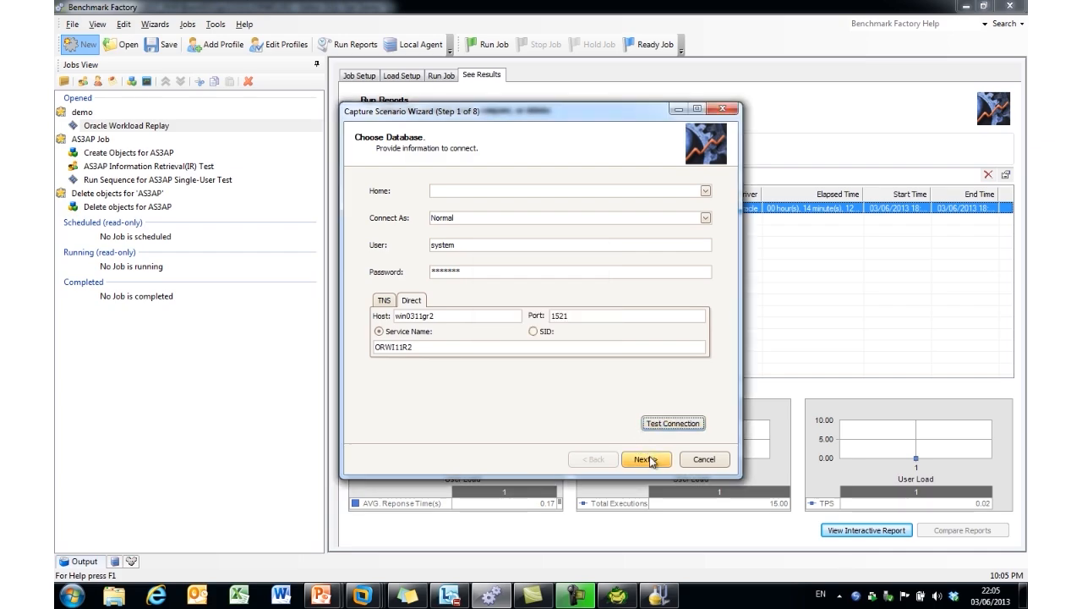
left_click(645, 459)
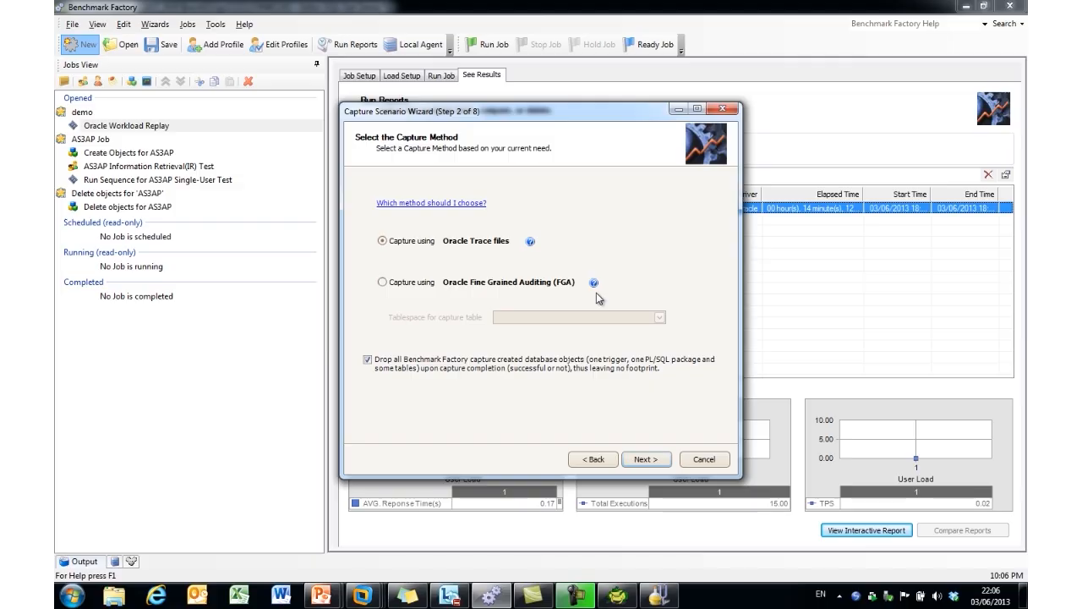
Look over the capture method and settings, and exit both the capture and load scenario wizards
mouse_move(595, 284)
left_click(705, 459)
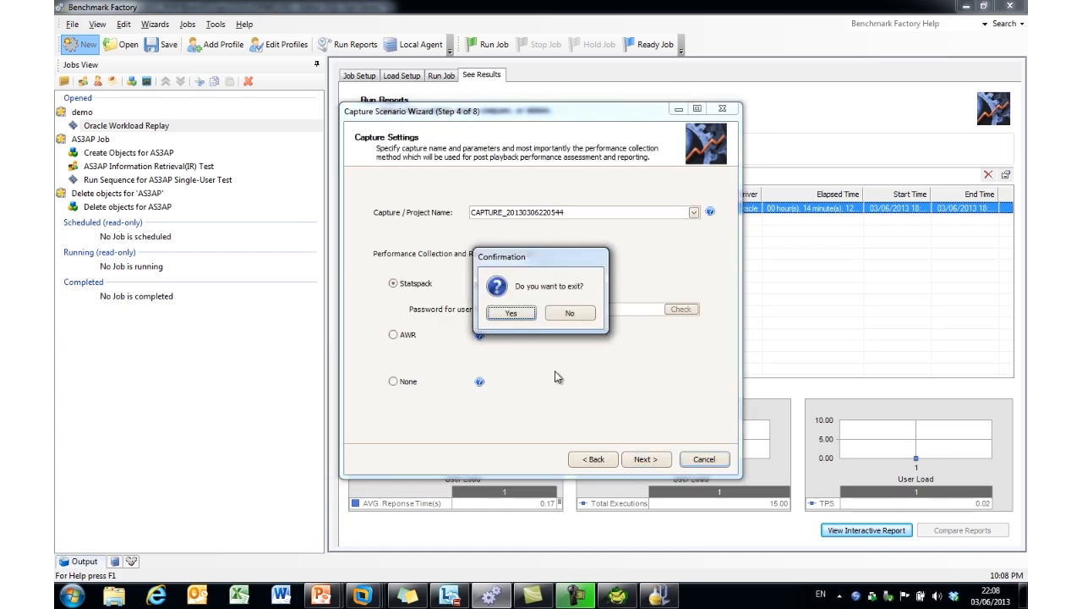
left_click(516, 315)
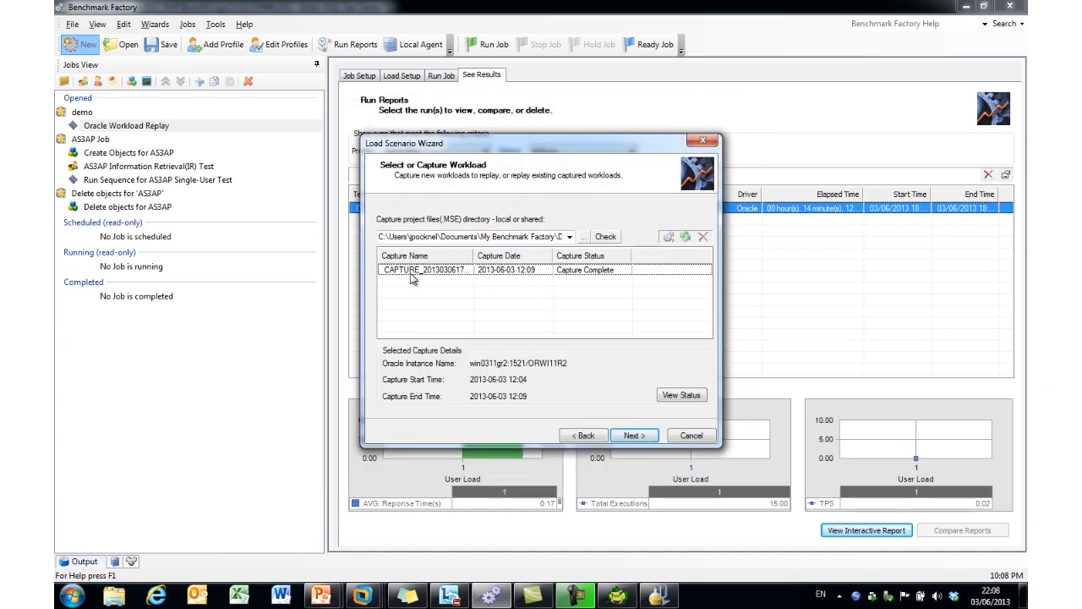
left_click(414, 273)
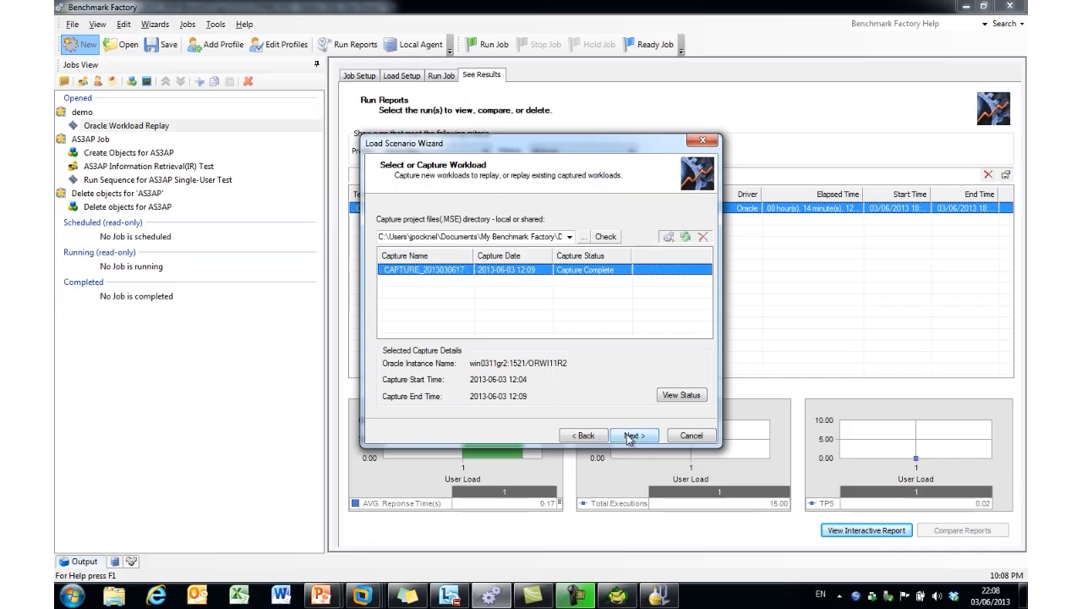
left_click(685, 436)
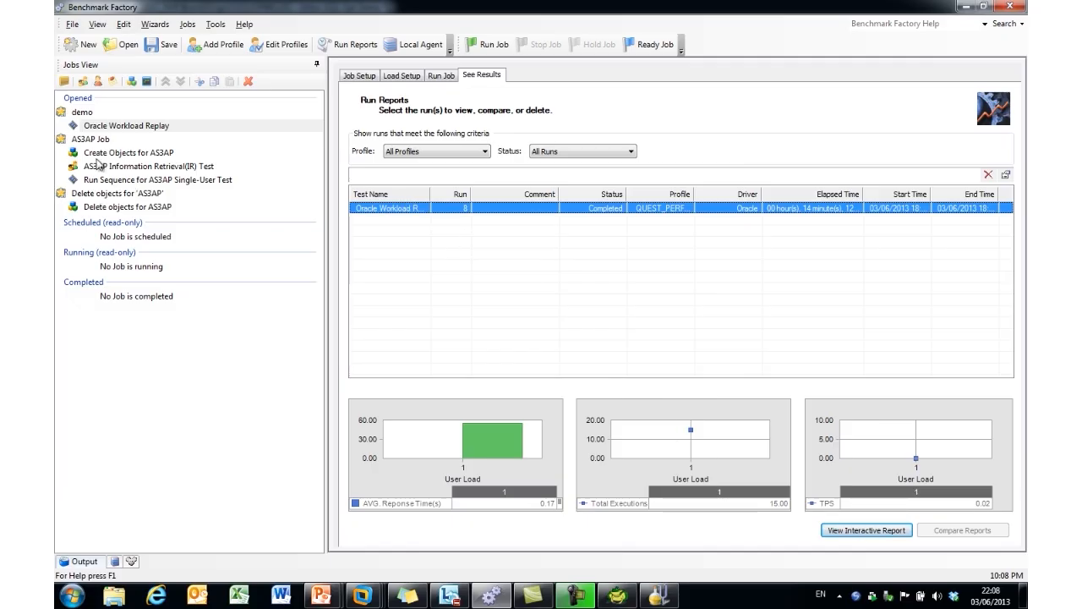
Open the interactive report for the completed Oracle Workload Replay run in the demo job
left_click(109, 128)
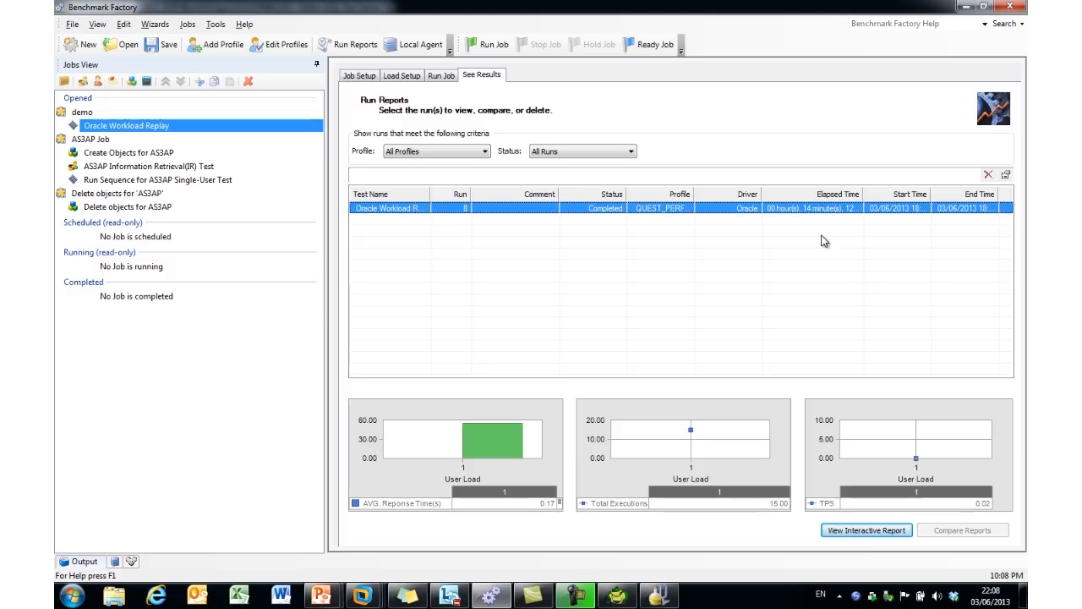
left_click(864, 531)
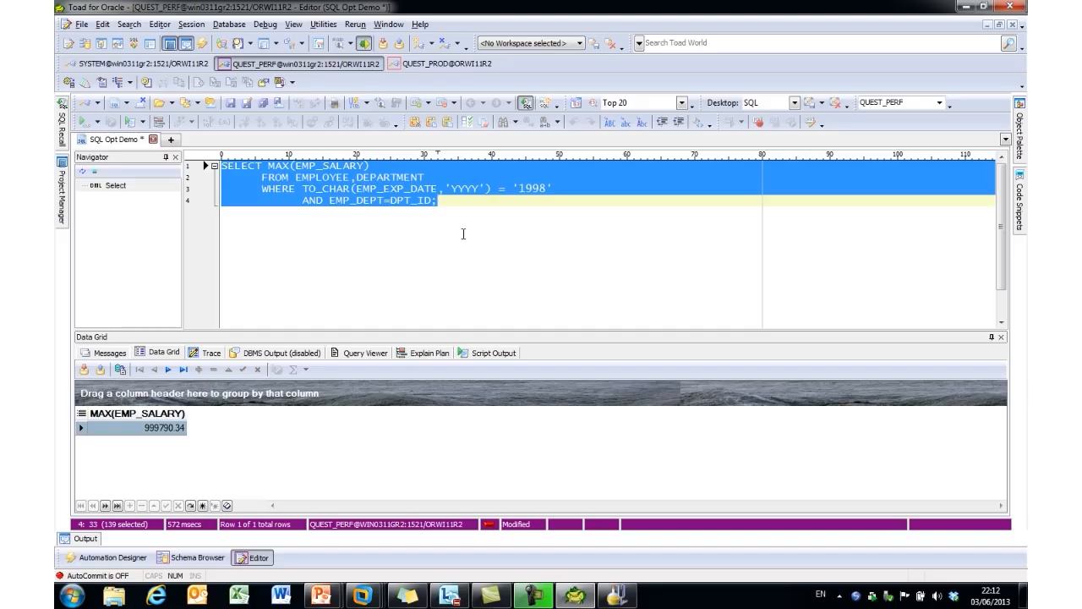
Open Compare Schemas on the QUEST_PROD connection in Toad and select QUEST_DEV as the live target schema
left_click(450, 68)
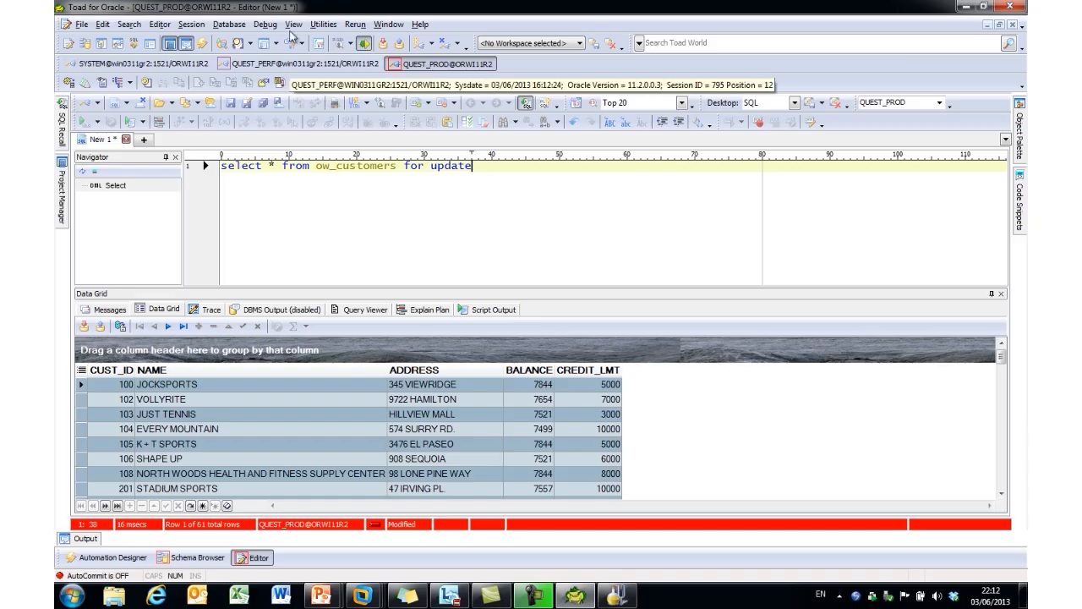
left_click(244, 26)
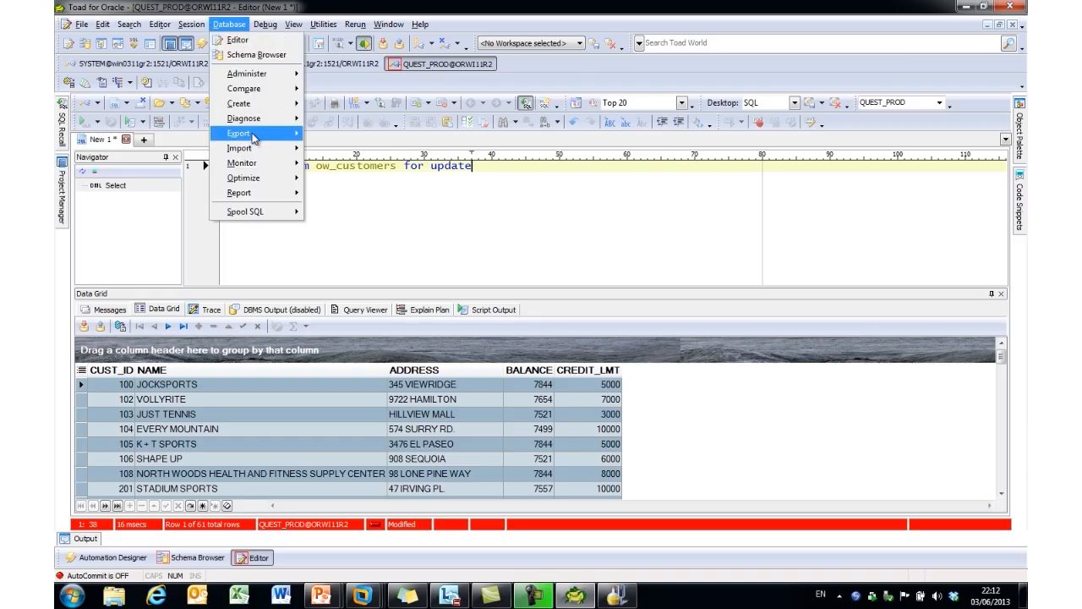
mouse_move(254, 89)
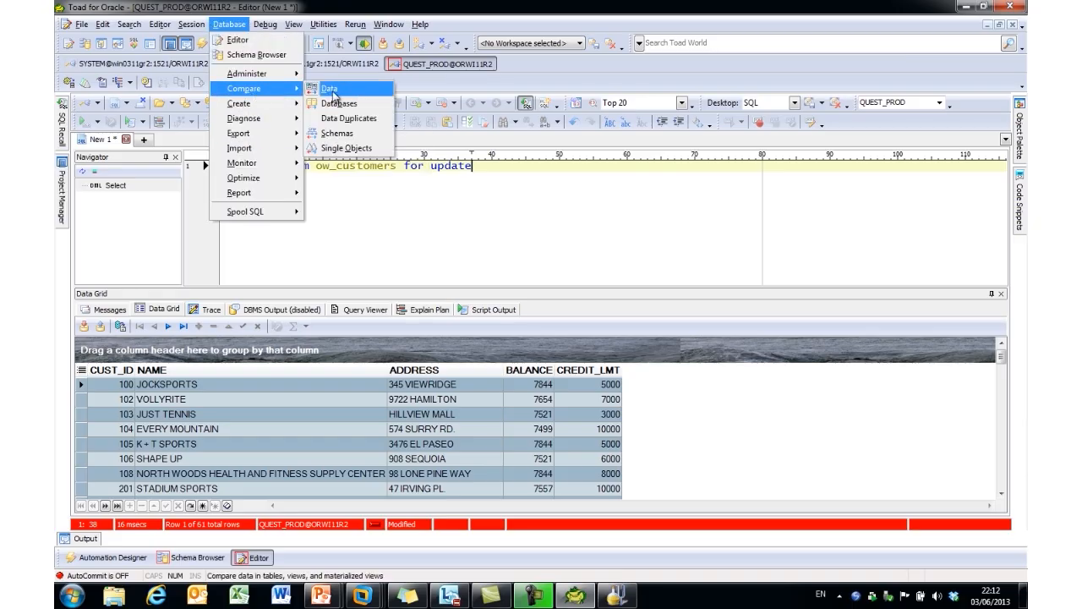
left_click(335, 134)
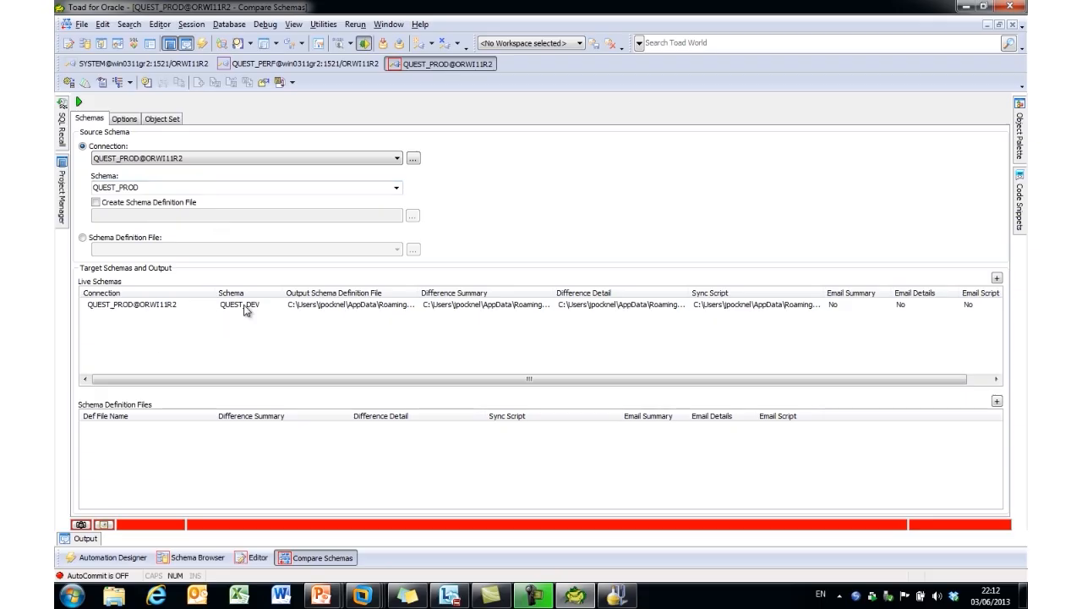
left_click(123, 310)
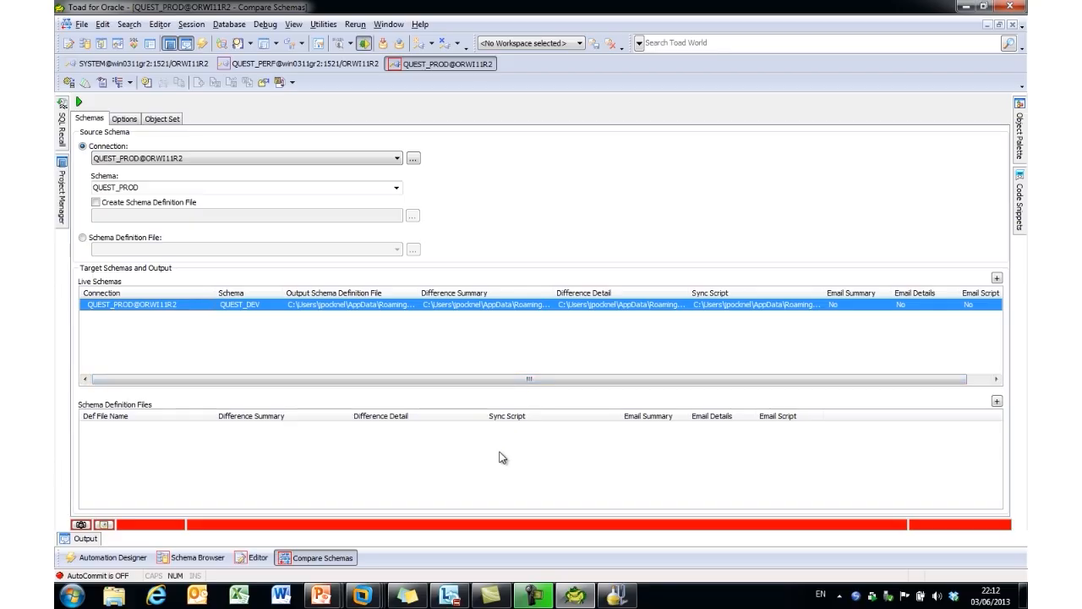
left_click(306, 471)
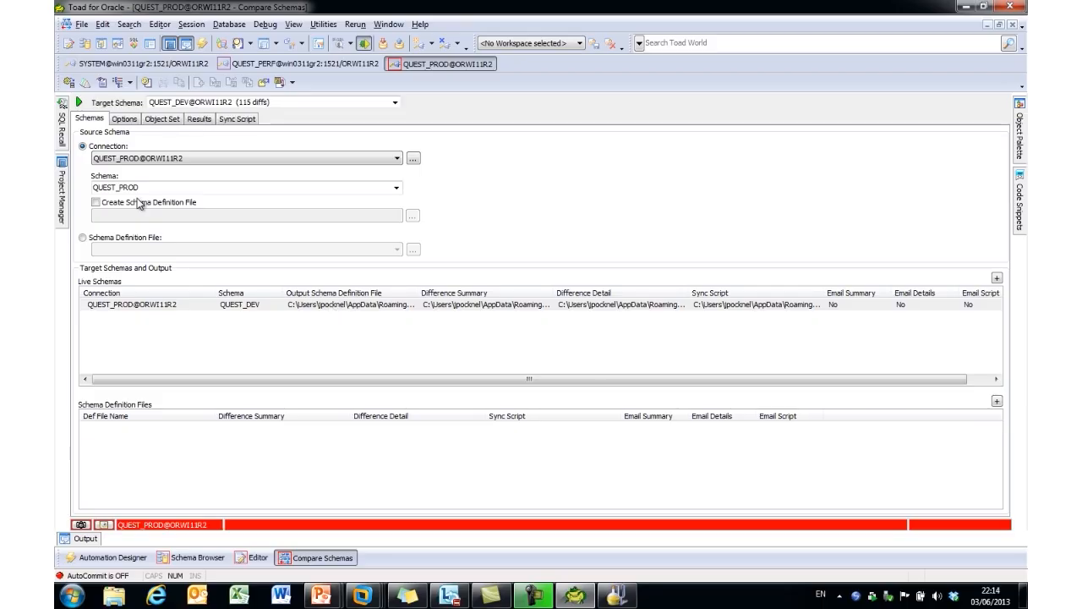
Review the object types and miscellaneous options, and run the comparison of QUEST_PROD with QUEST_DEV
left_click(124, 119)
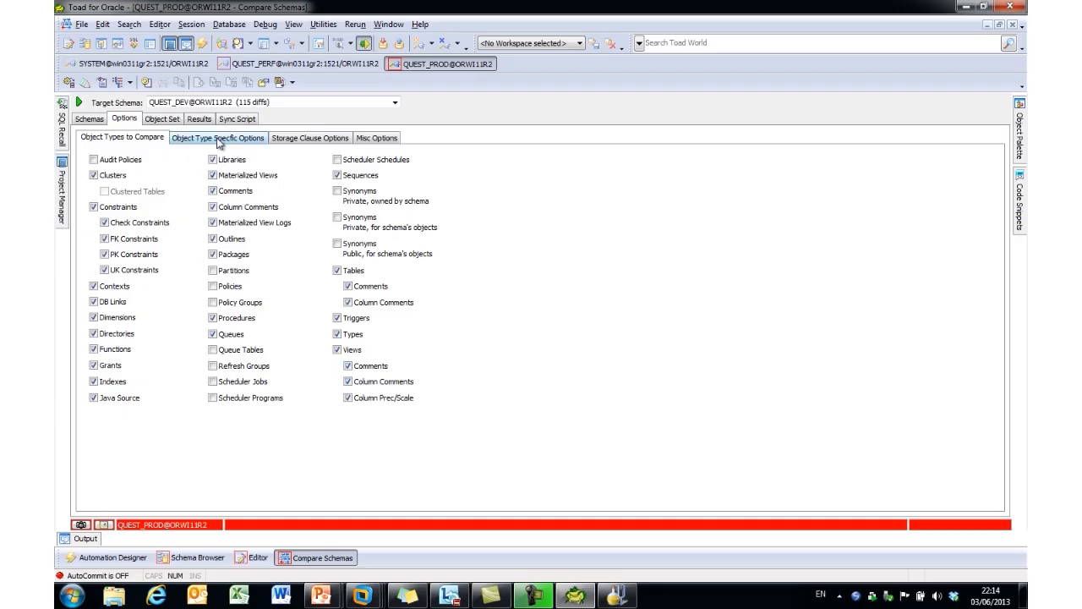
left_click(375, 140)
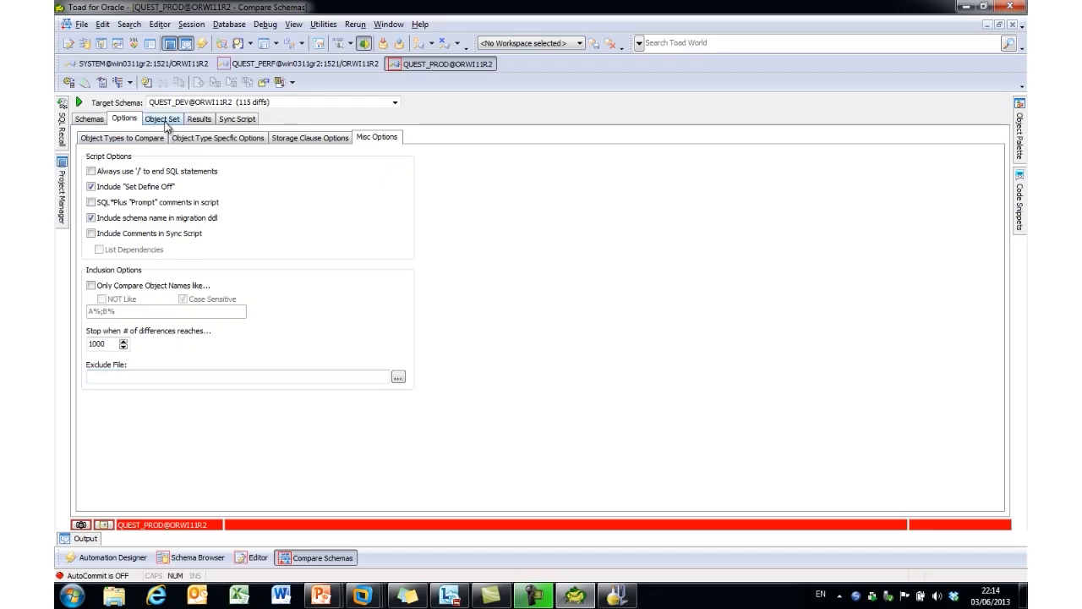
left_click(79, 103)
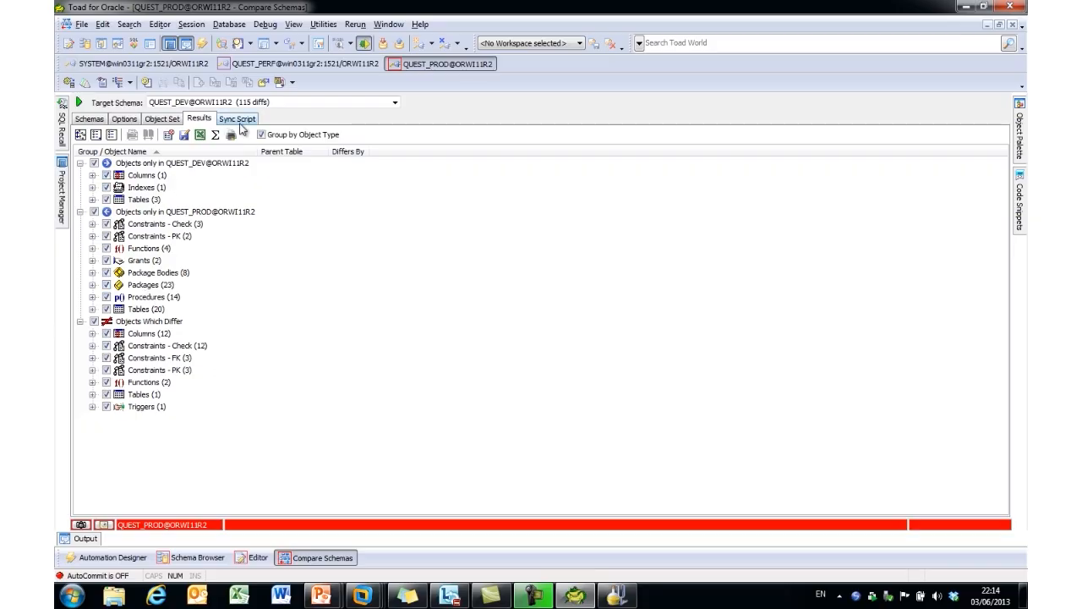
Show the sync script generated from the comparison of QUEST_PROD with QUEST_DEV
left_click(239, 120)
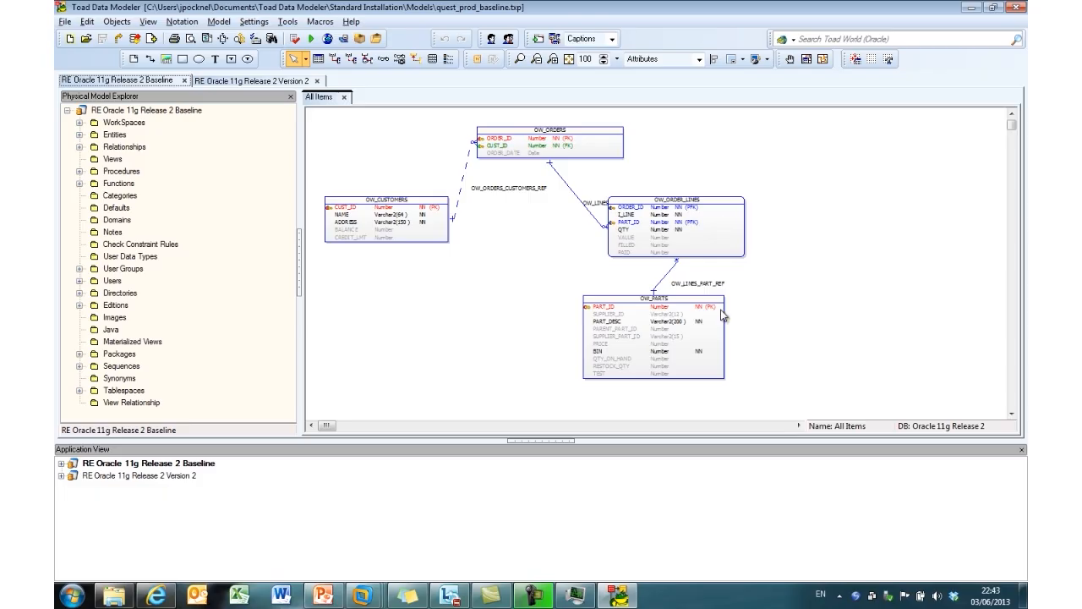
Switch to the Version 2 model in Toad Data Modeler and start the Sync & Convert Wizard with Compare Models and Generate Alter Report
left_click(254, 81)
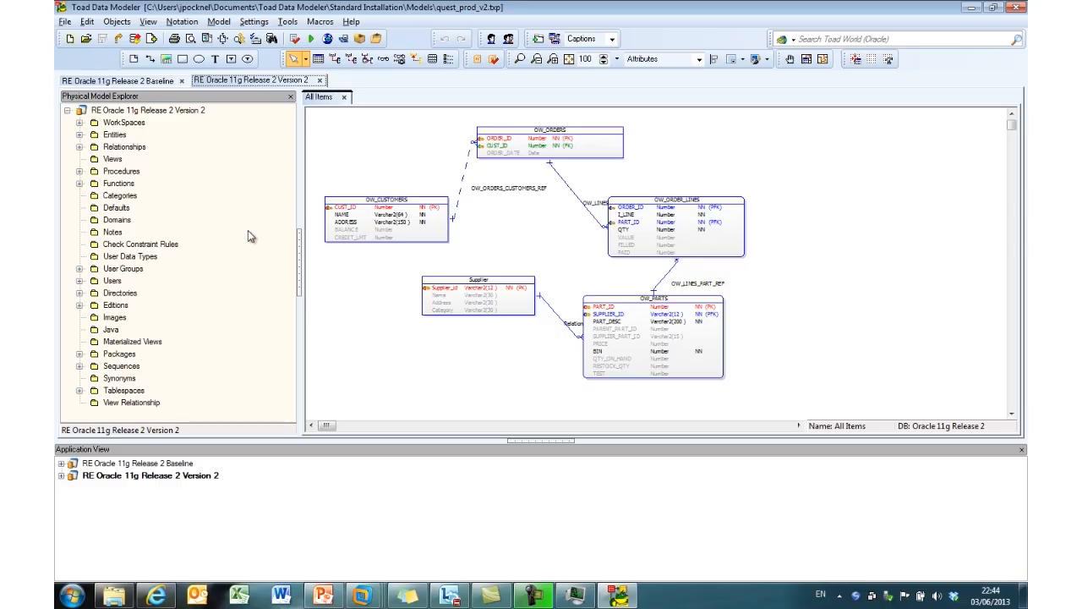
left_click(66, 25)
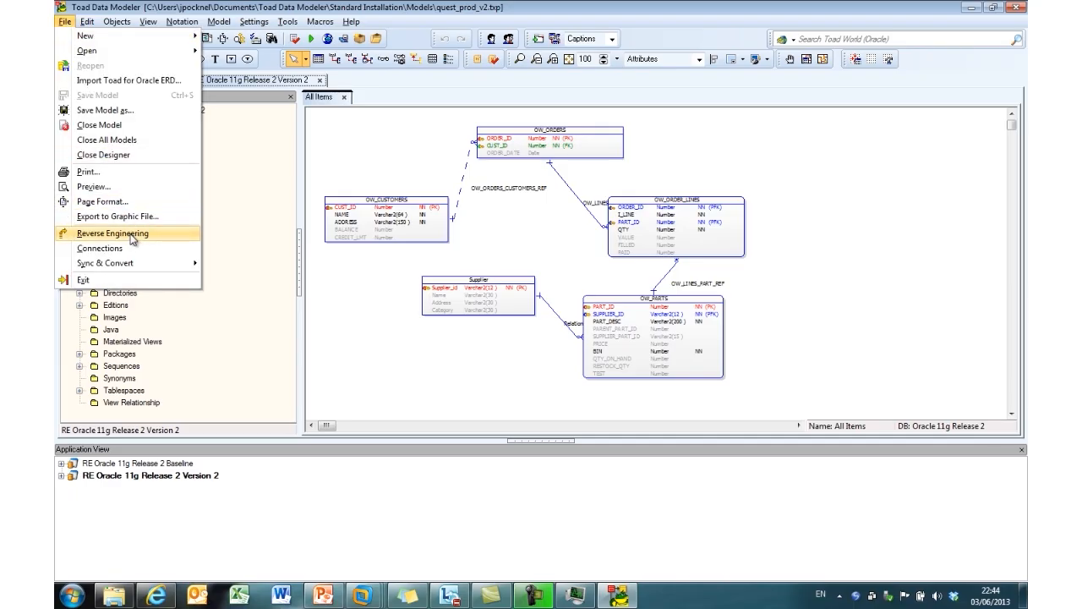
mouse_move(134, 272)
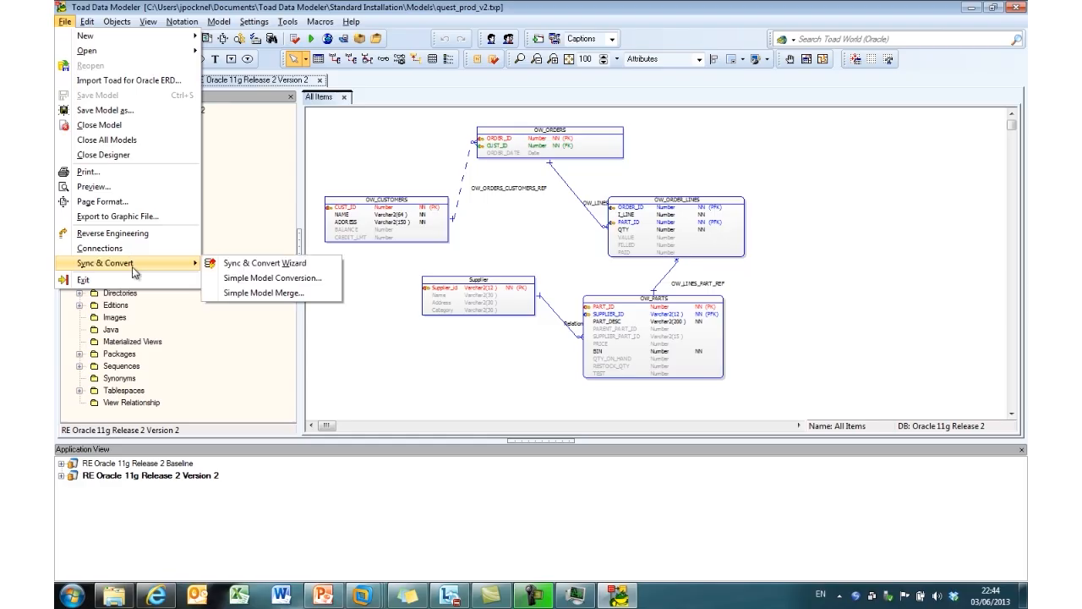
left_click(245, 264)
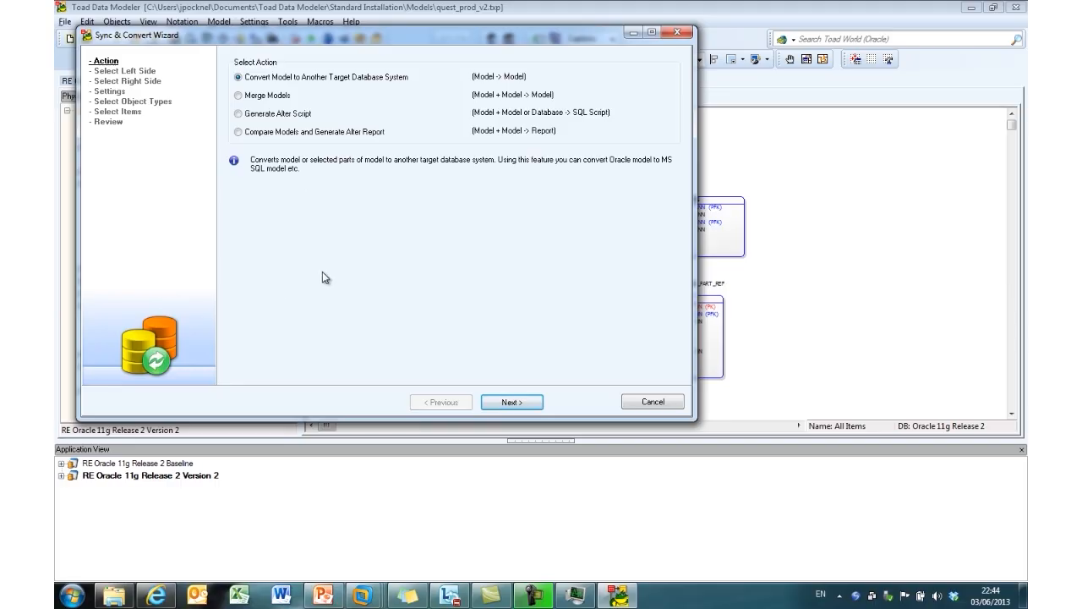
left_click(239, 132)
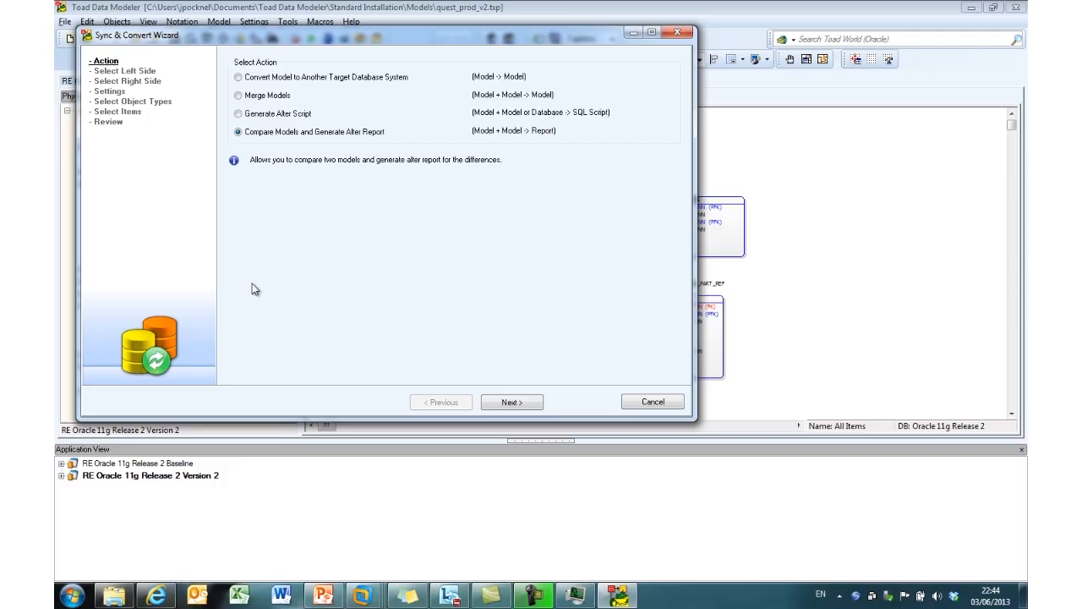
left_click(510, 403)
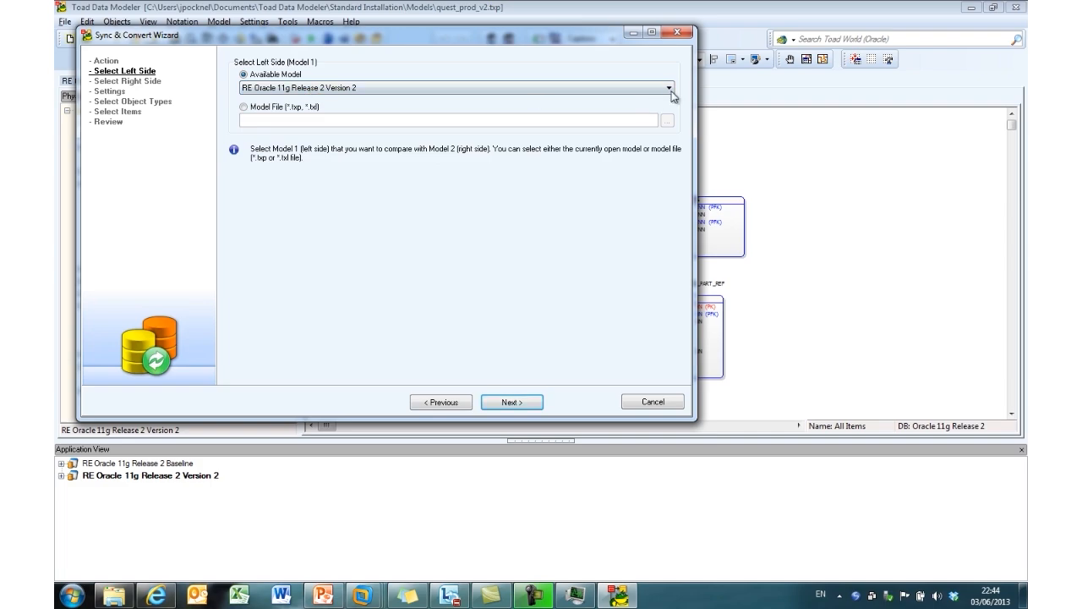
Compare RE Oracle 11g Release 2 Baseline as Model 1 with Version 2 as Model 2, using the default rules and Compare All
left_click(670, 89)
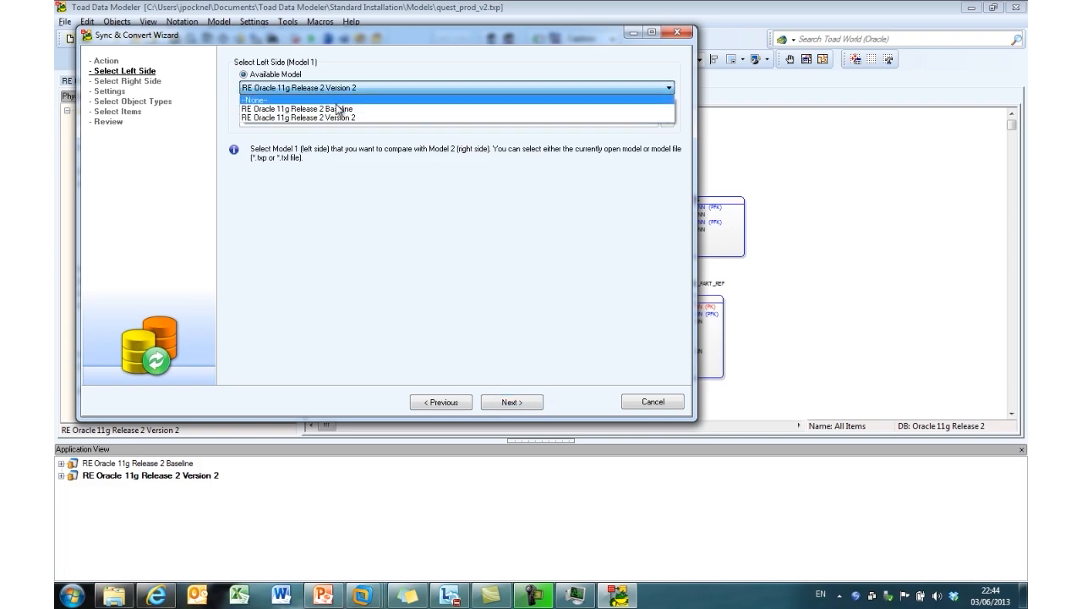
left_click(338, 108)
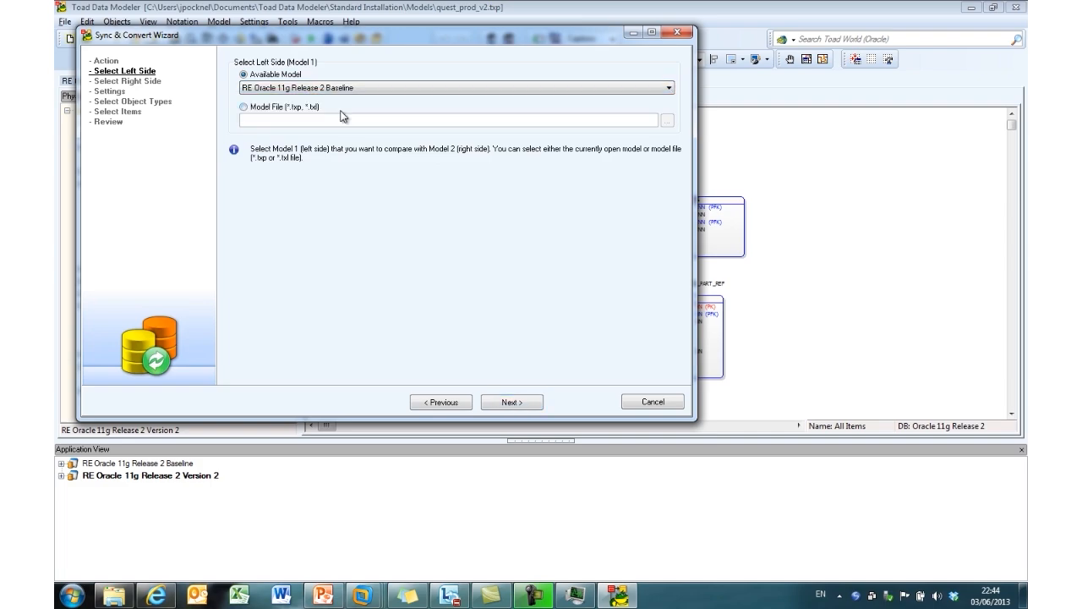
left_click(529, 404)
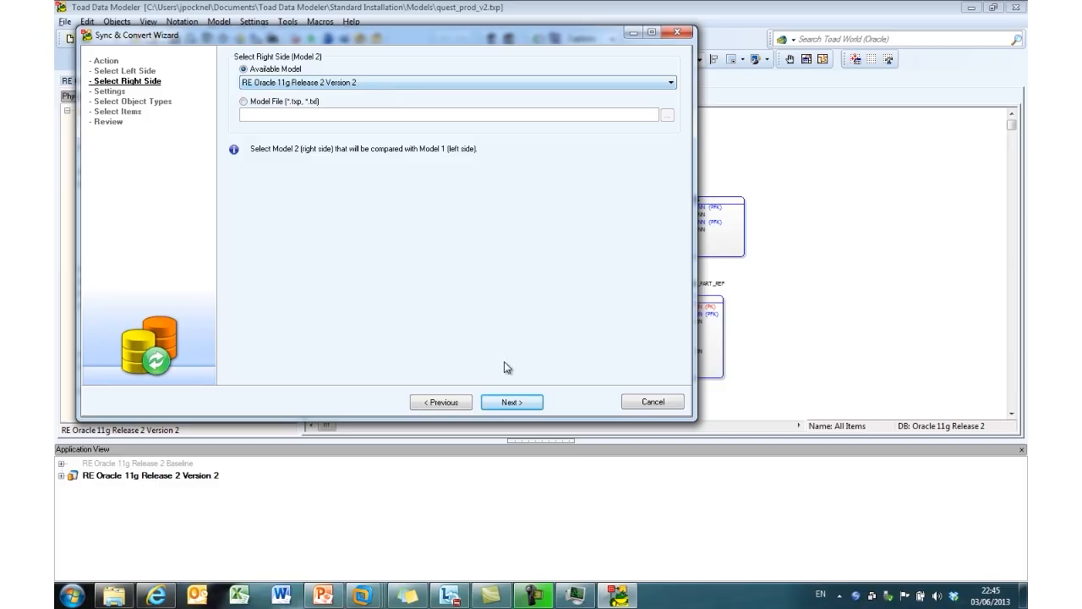
left_click(532, 404)
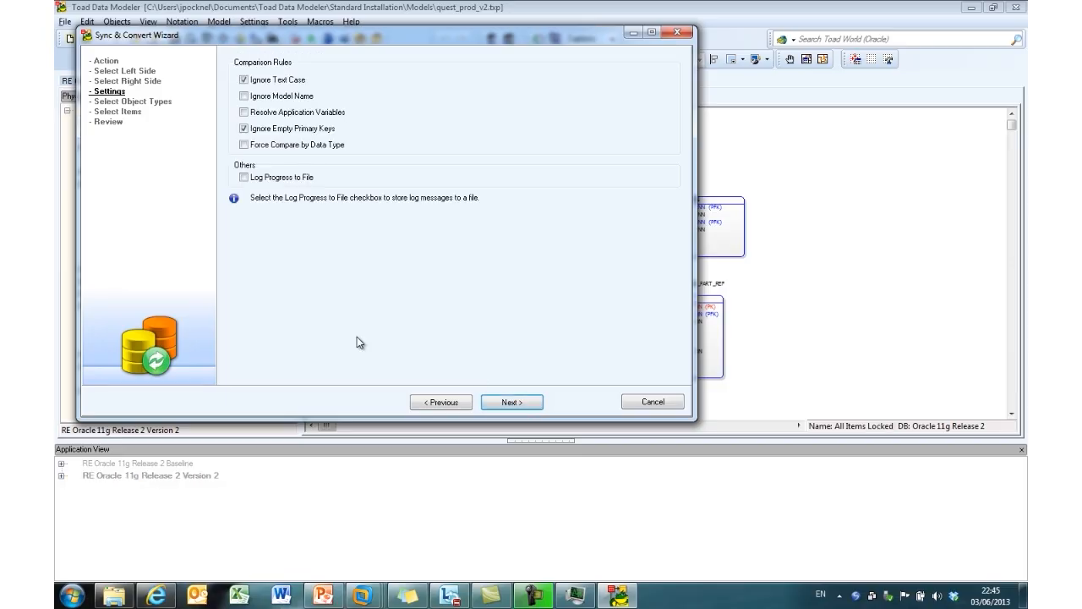
left_click(521, 404)
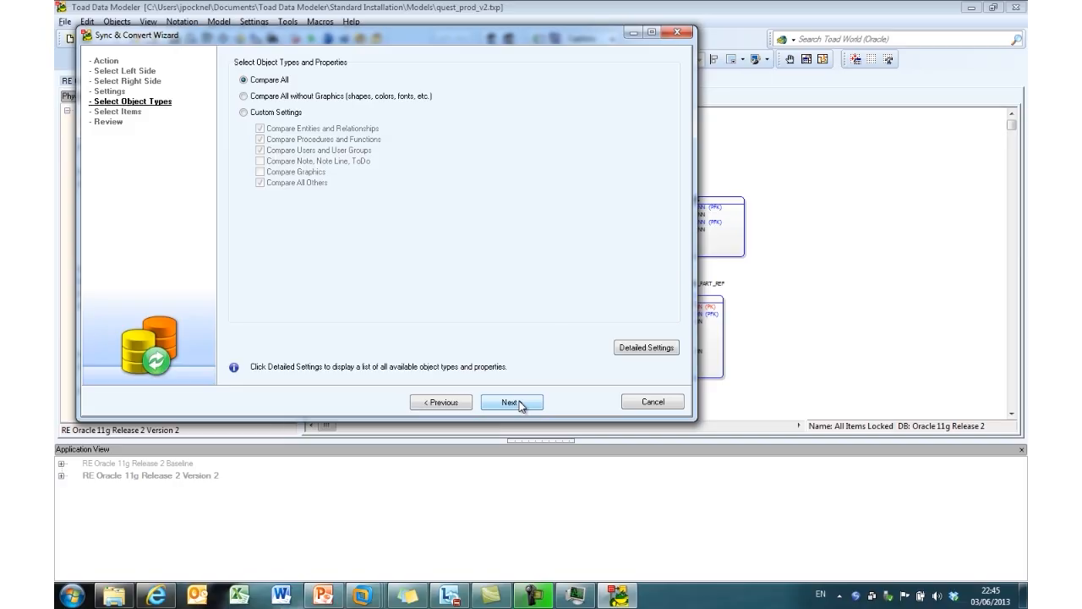
left_click(520, 404)
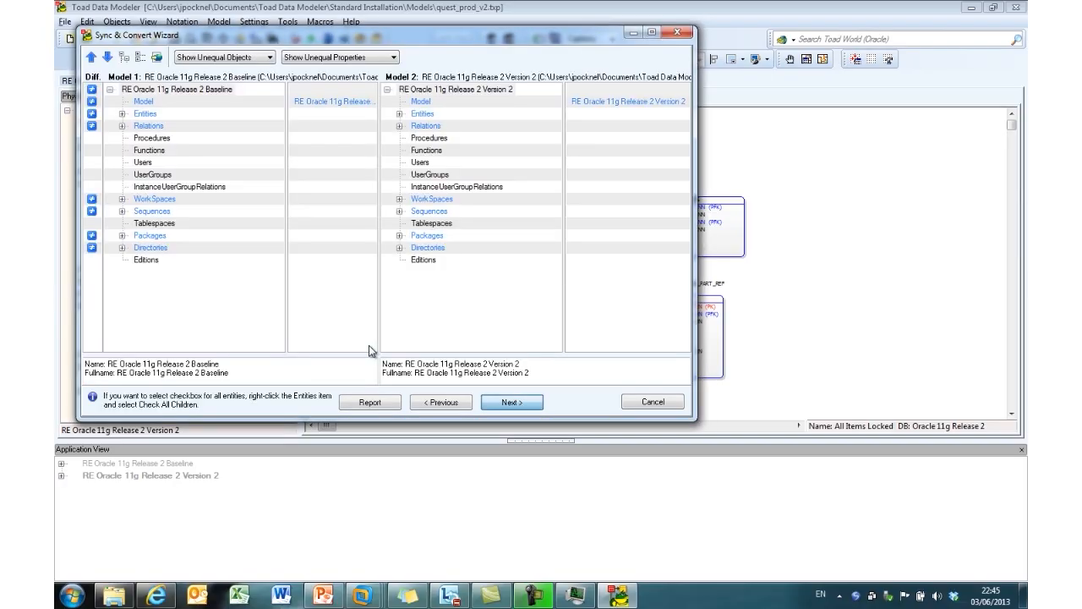
Examine the Supplier entity's attributes and Key1 in the model differences, and continue to the wizard's review
left_click(122, 115)
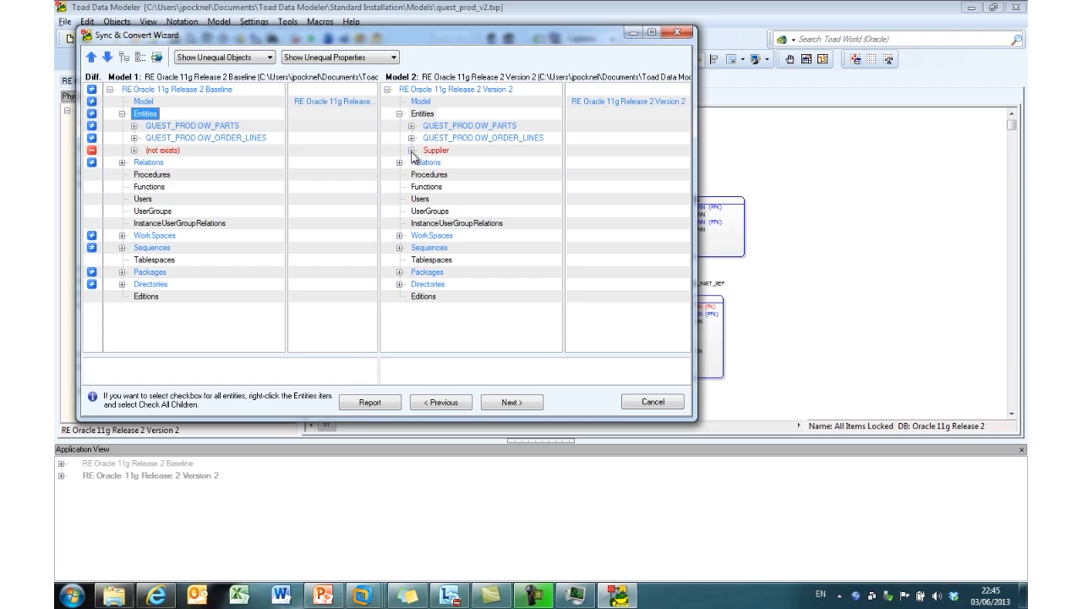
left_click(411, 151)
left_click(423, 162)
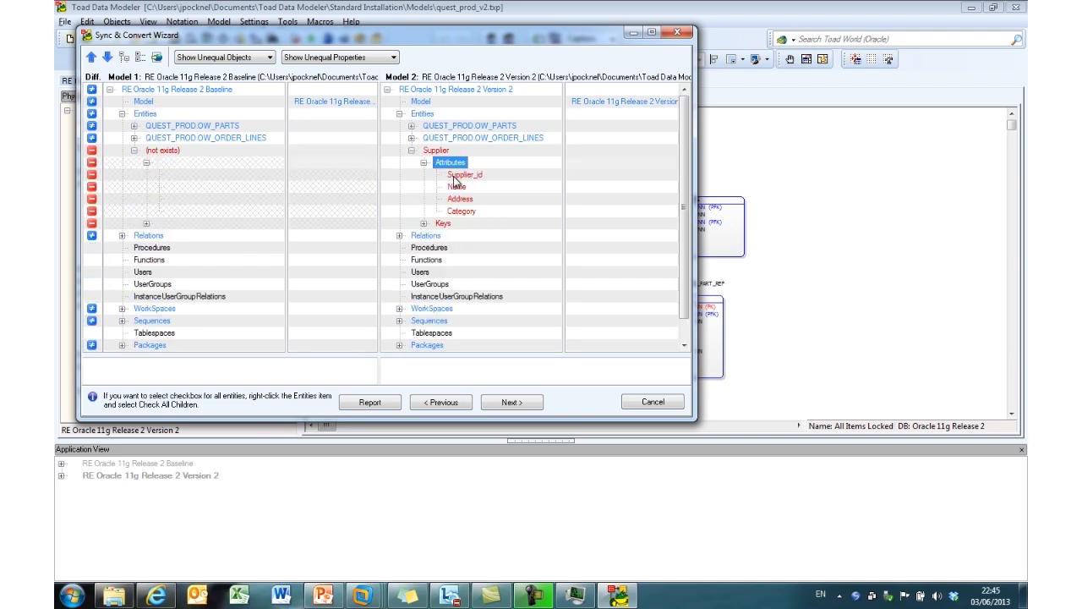
left_click(424, 223)
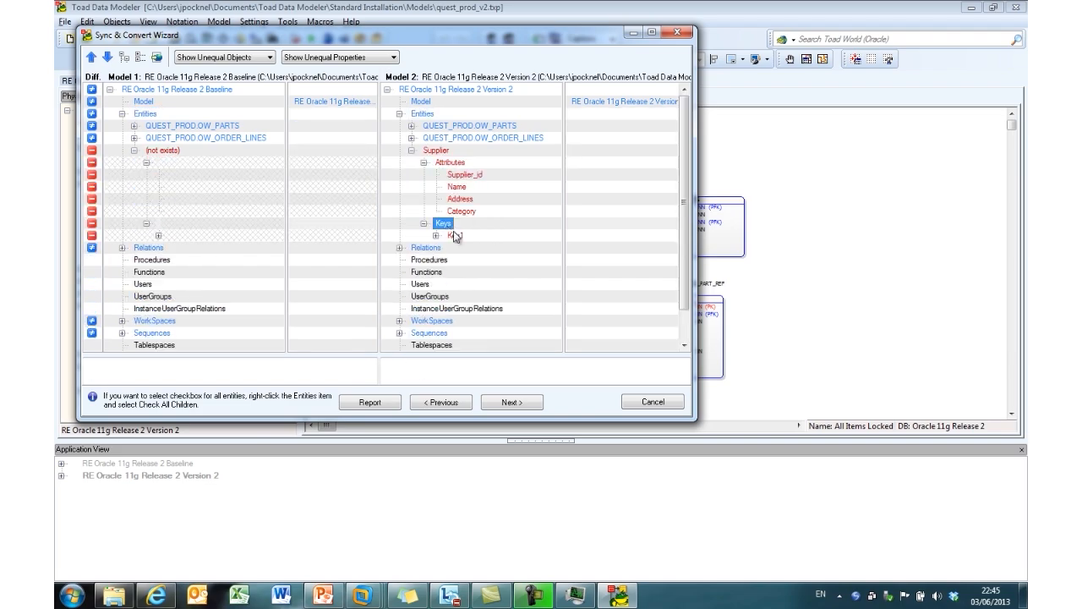
left_click(454, 236)
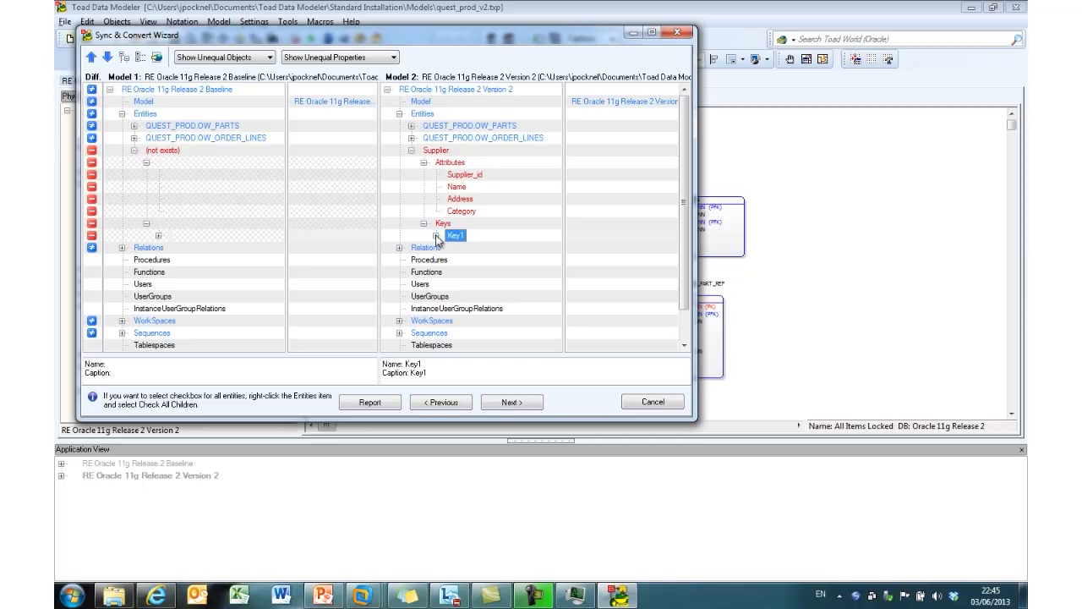
left_click(436, 236)
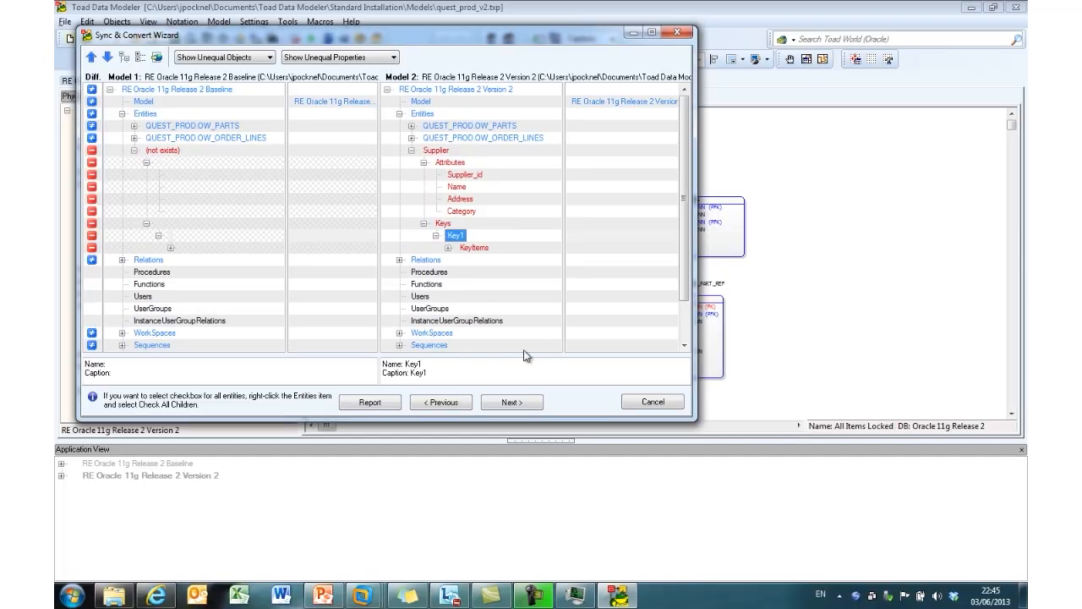
left_click(518, 403)
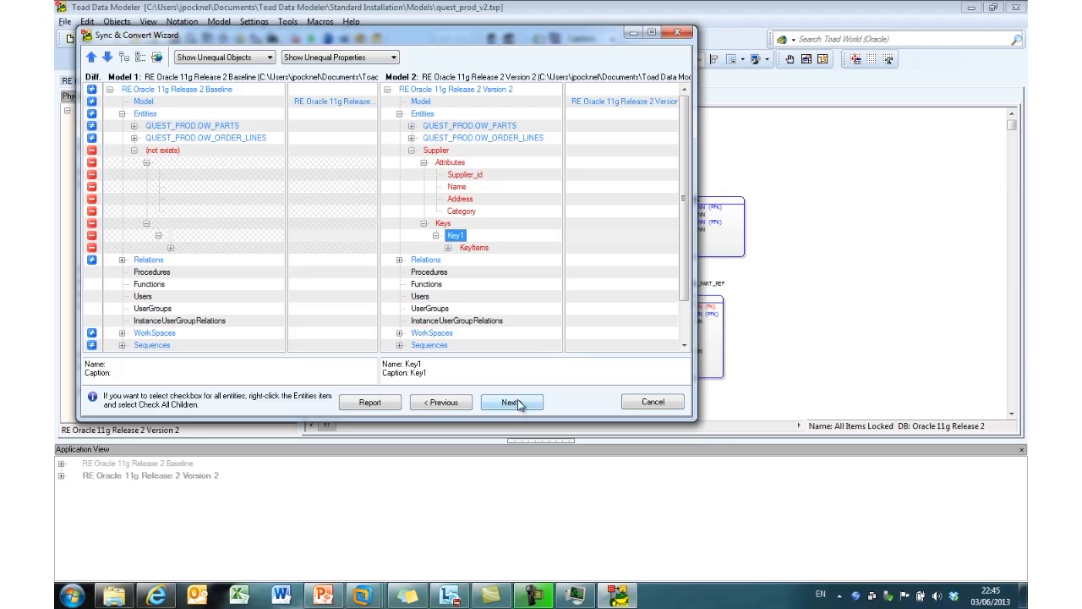